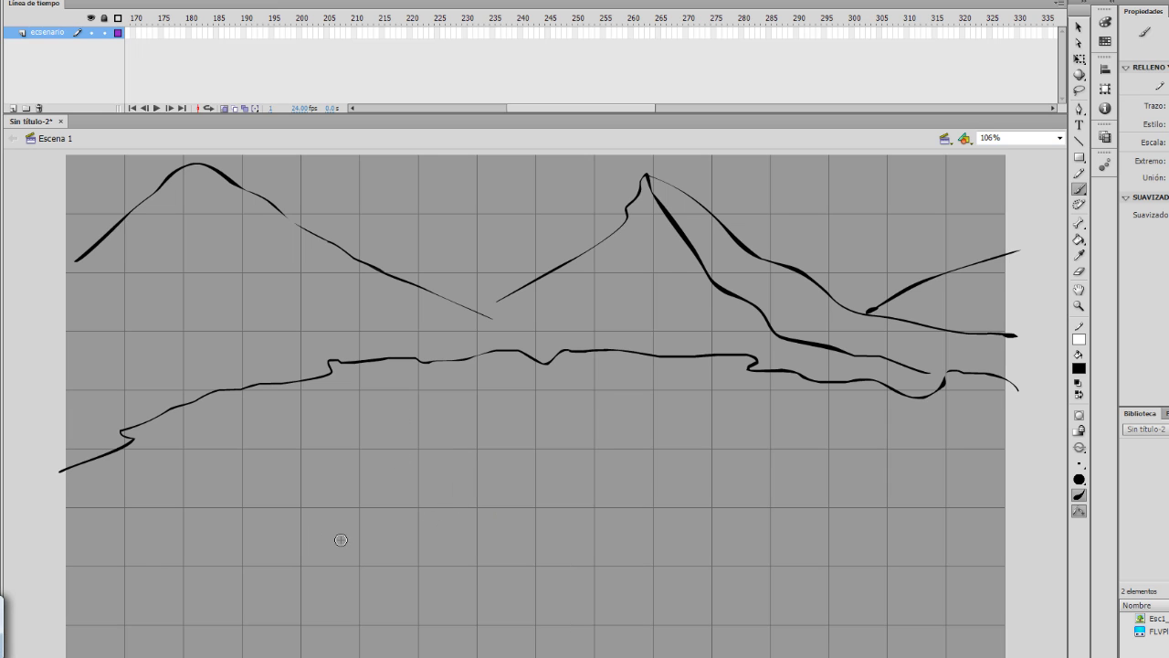
left_click_drag(339, 527, 377, 510)
key("ctrl+z")
key("ctrl+z")
Step: Add a new layer named isla above the ecsenario layer and lock the ecsenario layer
left_click(12, 108)
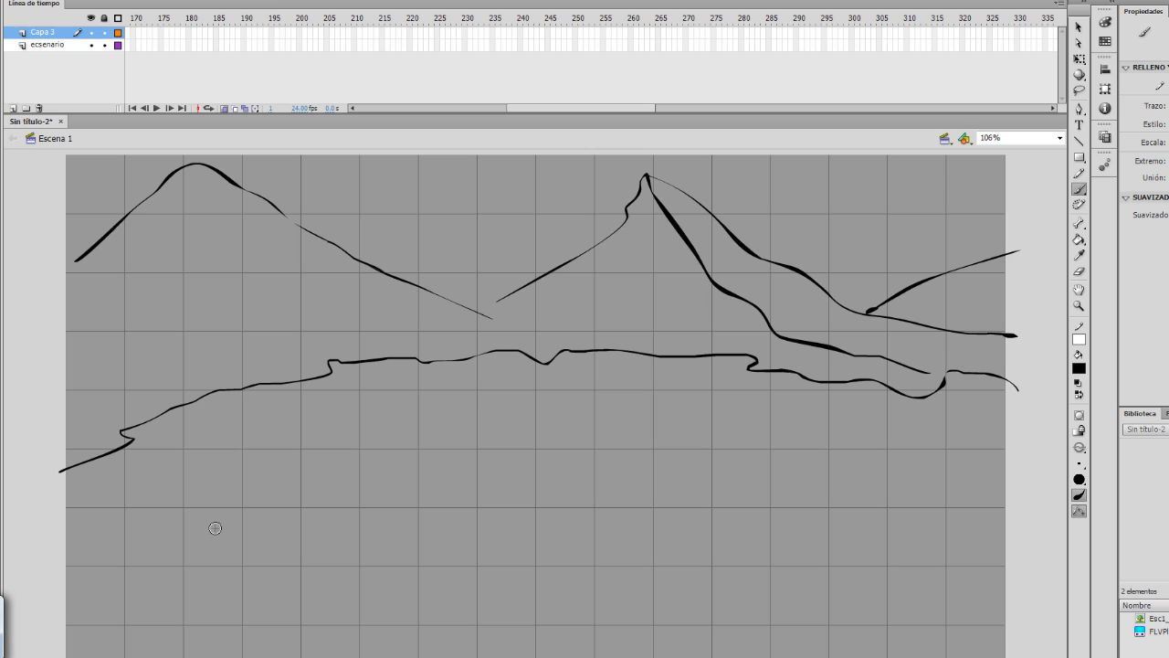
double_click(43, 33)
type("isla")
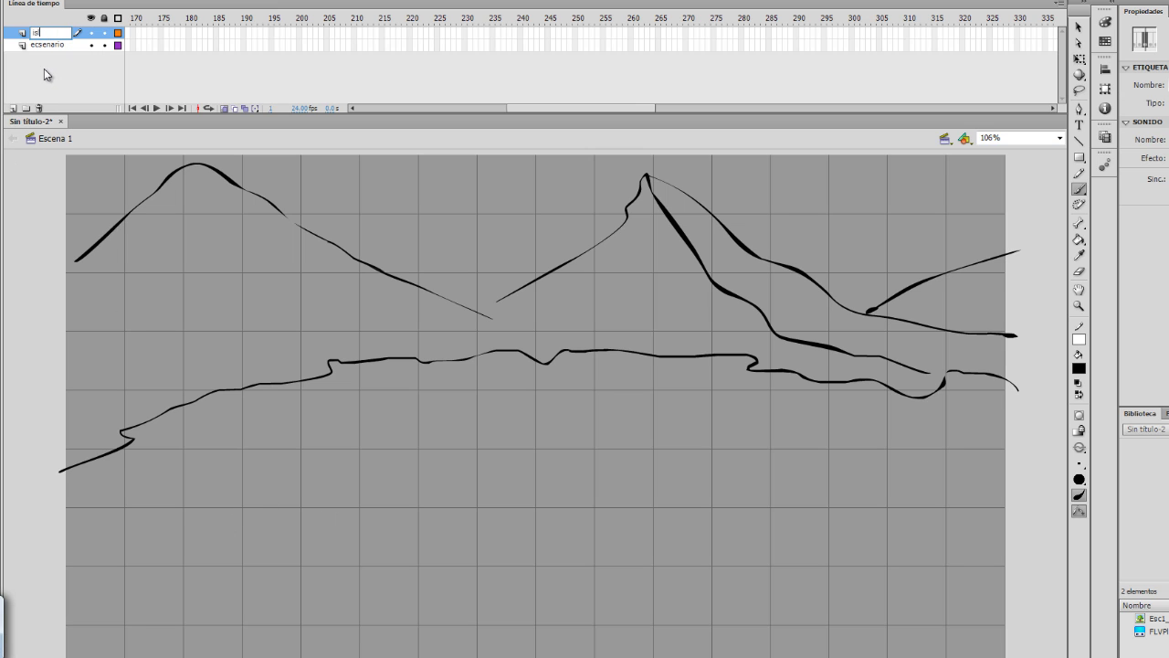
key("Return")
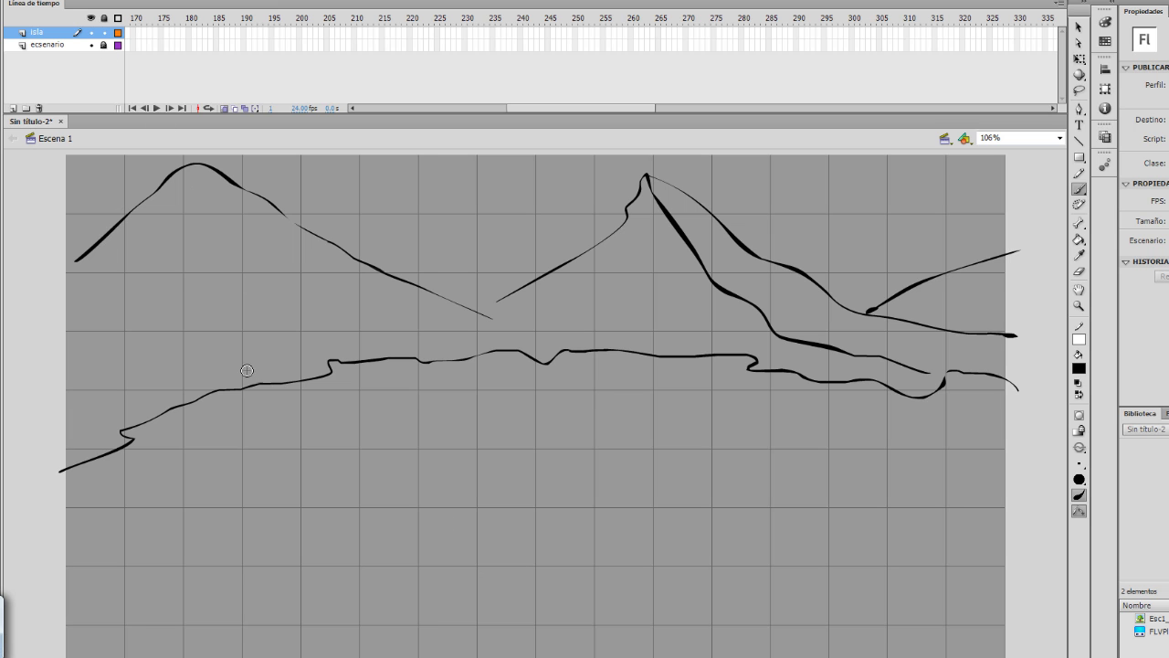
Step: Brush the island's irregular oval top outline on the isla layer at frame 1, with a short side edge going down at each end
left_click_drag(543, 109, 374, 113)
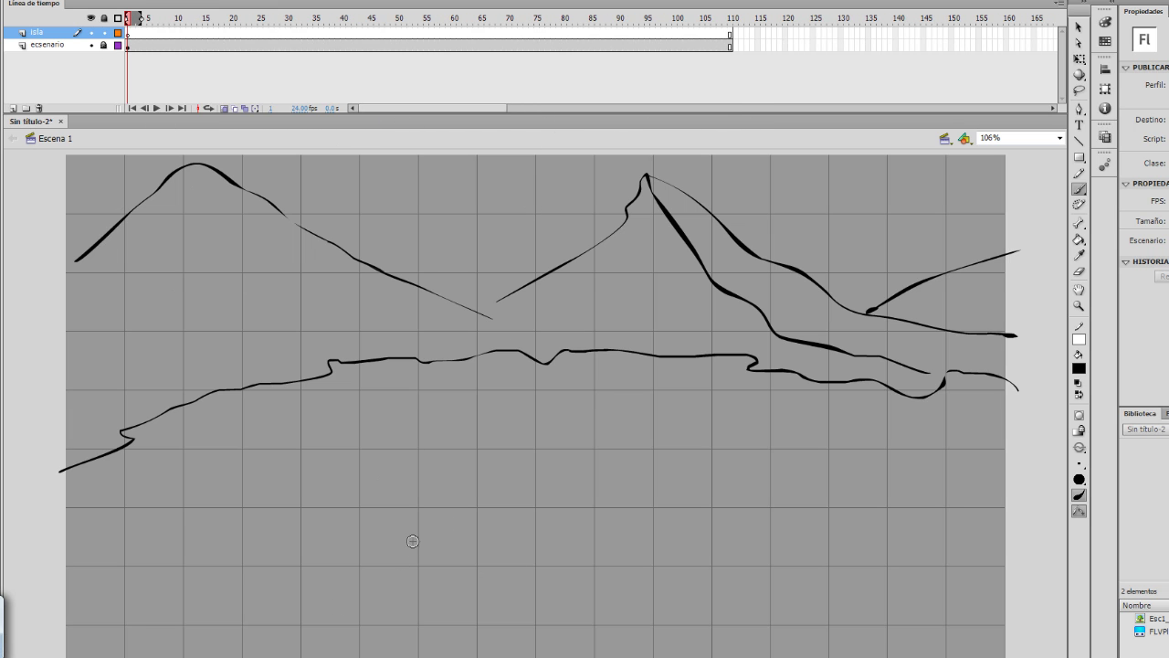
left_click_drag(303, 453, 312, 448)
mouse_move(516, 504)
left_mouse_down()
mouse_move(759, 522)
mouse_move(919, 469)
left_mouse_up()
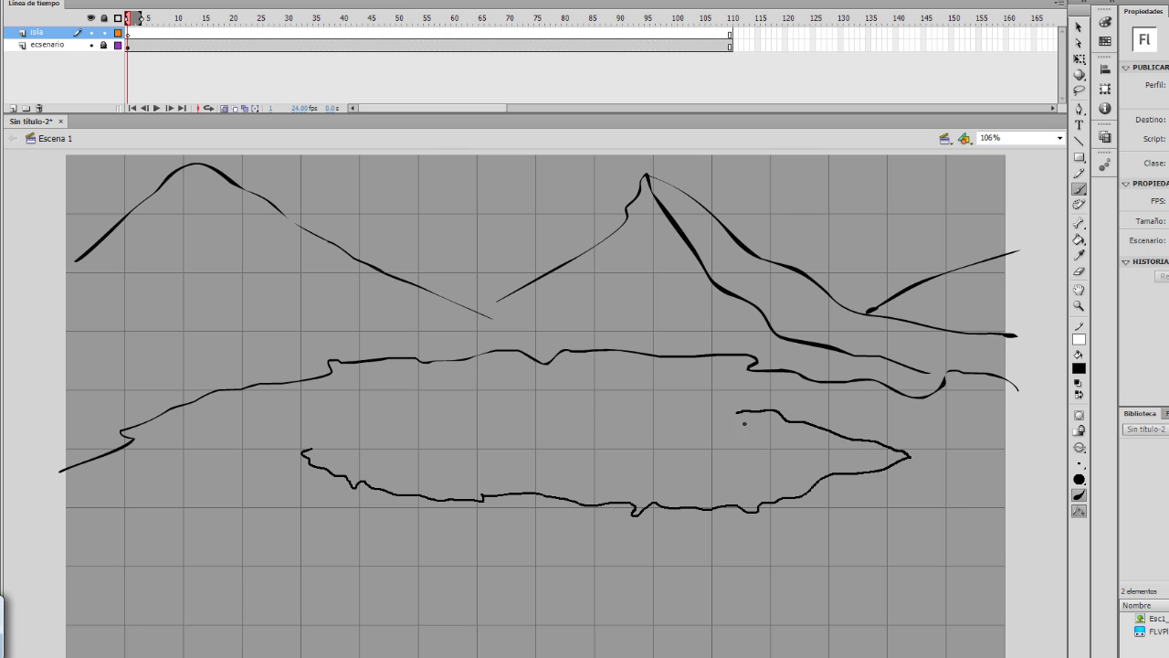
mouse_move(639, 404)
left_mouse_down()
mouse_move(456, 413)
mouse_move(323, 457)
mouse_move(304, 447)
mouse_move(316, 525)
left_mouse_up()
left_click_drag(913, 541, 904, 548)
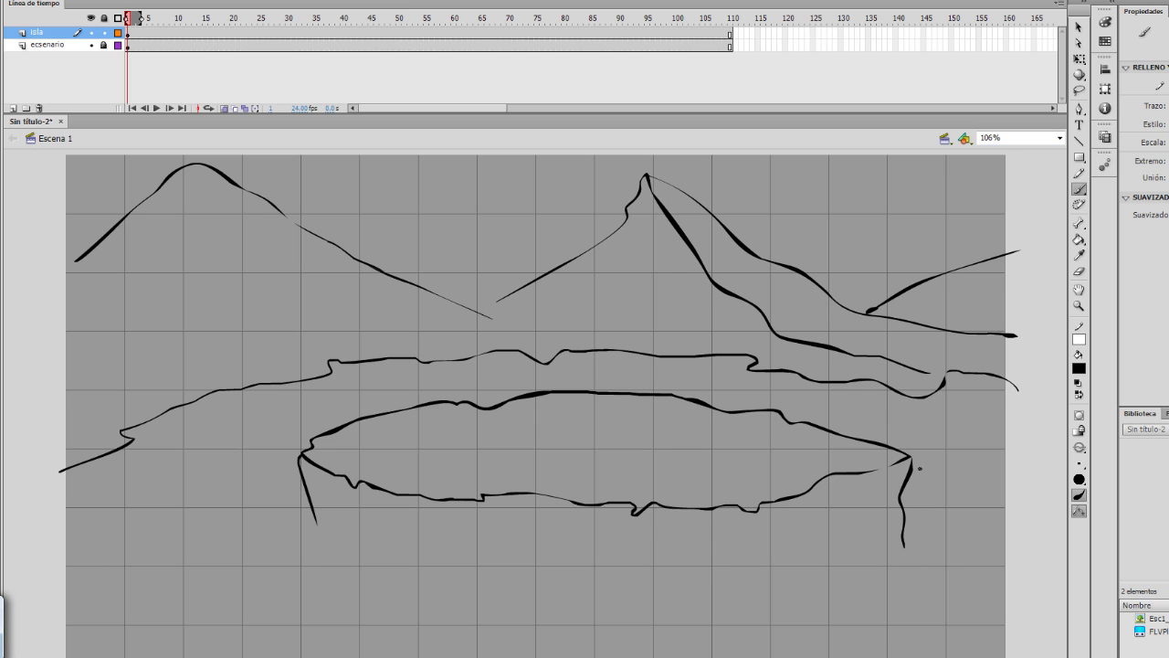
Step: Draw the island's bottom edge between the two sides and erase the line ends that overshoot the lower corners
mouse_move(308, 486)
left_mouse_down()
mouse_move(320, 538)
mouse_move(349, 567)
mouse_move(423, 577)
mouse_move(867, 584)
mouse_move(909, 545)
left_mouse_up()
key("ctrl+z")
key("ctrl+z")
mouse_move(303, 548)
left_mouse_down()
mouse_move(355, 568)
mouse_move(486, 582)
mouse_move(620, 581)
mouse_move(891, 561)
mouse_move(918, 535)
left_mouse_up()
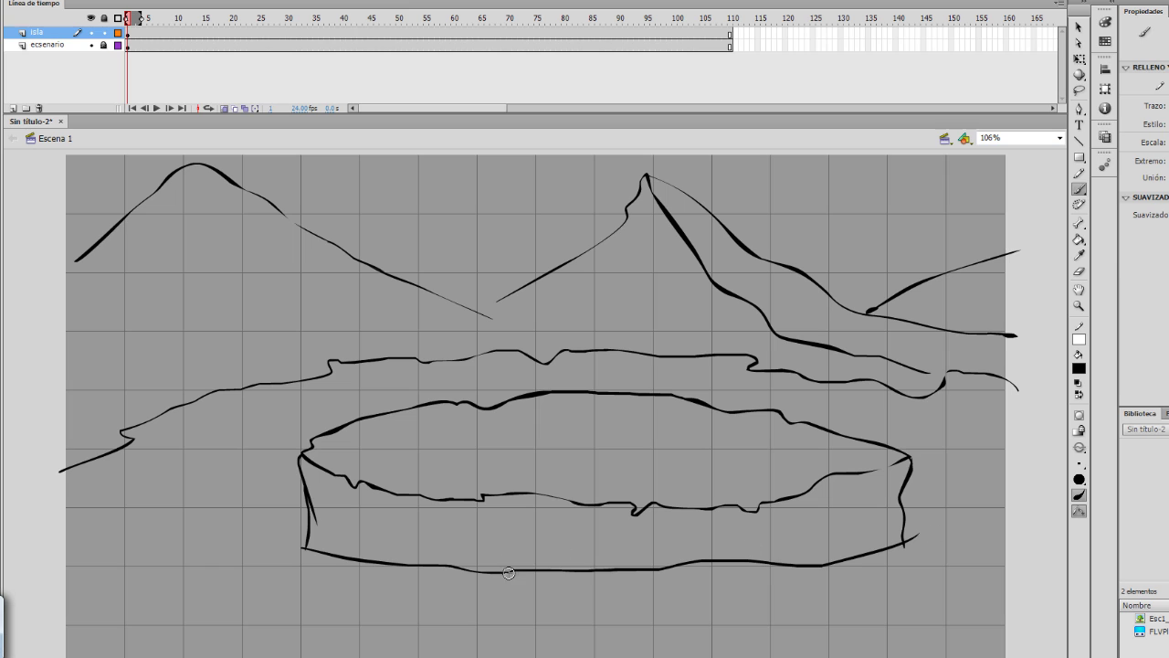
key("e")
left_click_drag(306, 553, 306, 559)
left_click_drag(905, 550, 922, 534)
Step: Brush short, roughly vertical rock-texture lines along the island's front face
key("b")
left_click_drag(355, 481, 358, 524)
left_click_drag(484, 495, 485, 534)
left_click_drag(545, 498, 544, 536)
left_click_drag(404, 500, 399, 558)
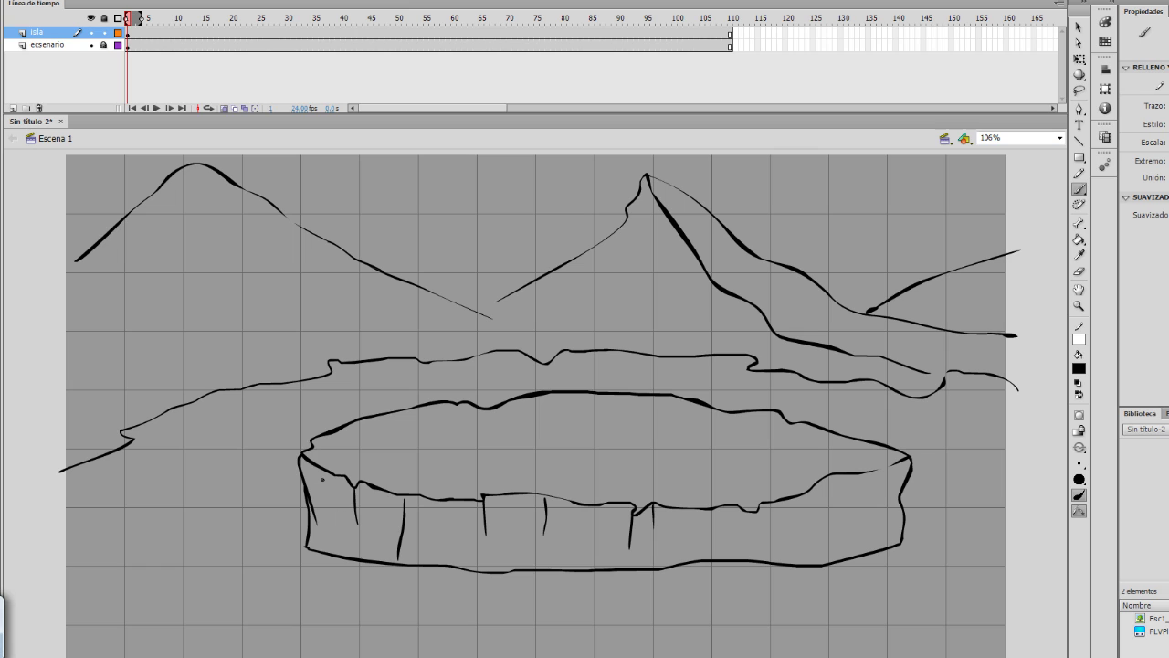
left_click_drag(315, 470, 329, 530)
left_click_drag(892, 473, 876, 555)
key("ctrl+z")
left_click_drag(904, 486, 889, 542)
left_click_drag(880, 480, 872, 541)
mouse_move(782, 506)
left_mouse_down()
mouse_move(779, 547)
mouse_move(736, 544)
left_mouse_up()
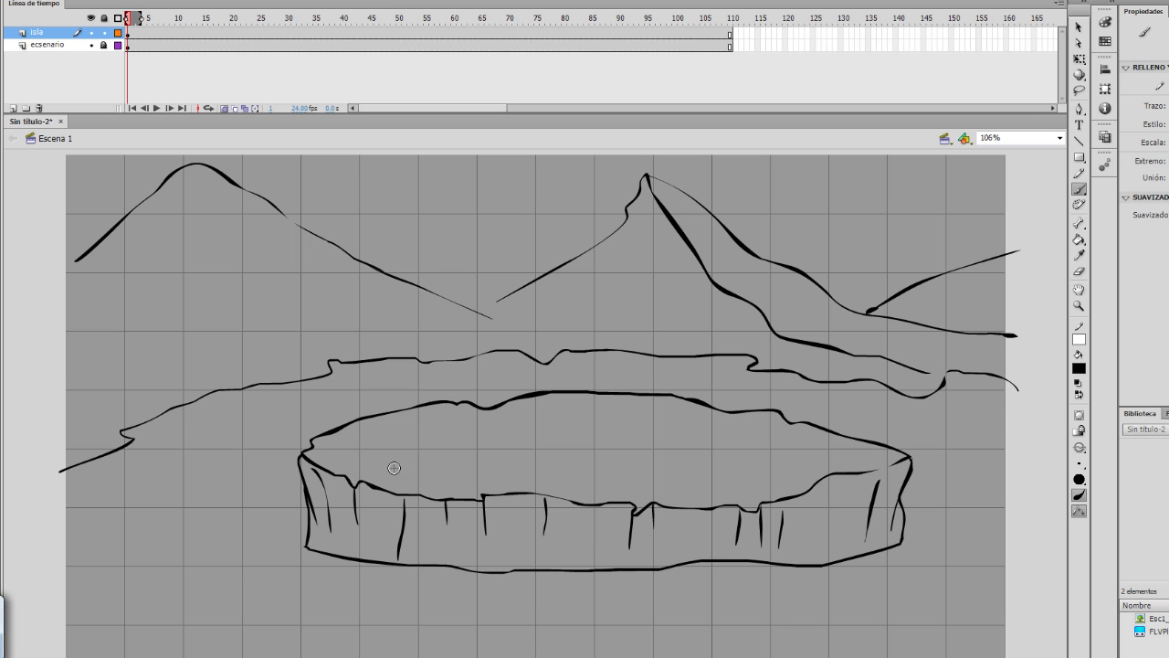
Step: Move the whole island drawing down toward the lower edge of the stage
left_click(145, 38)
key("F6")
key("v")
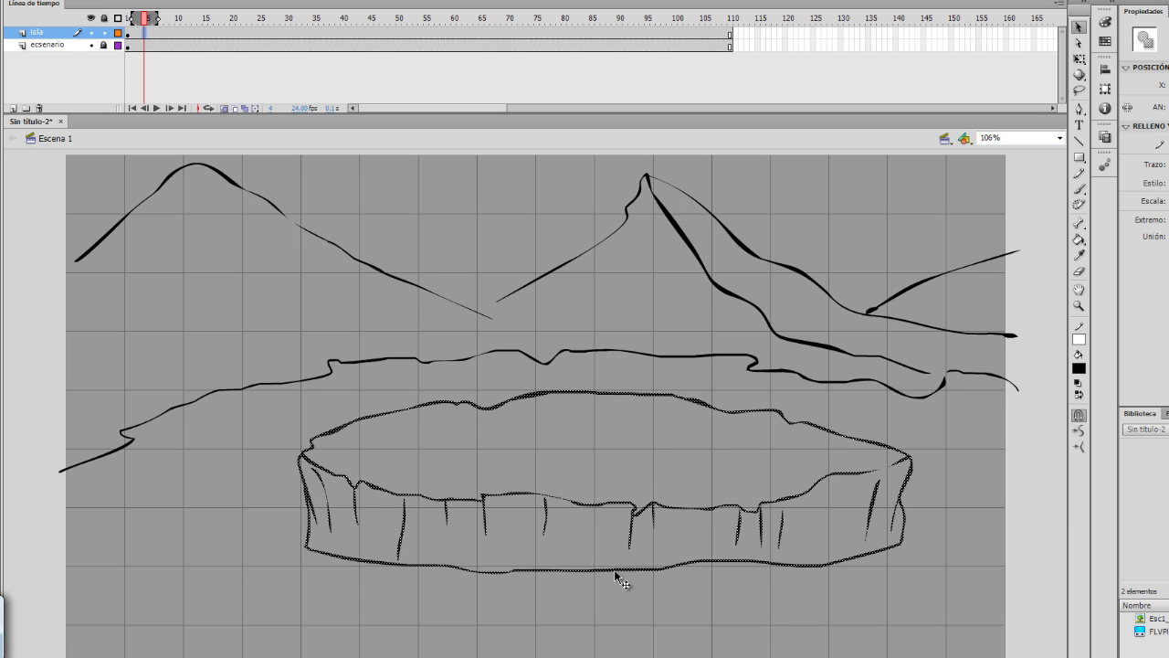
left_click_drag(612, 574, 594, 642)
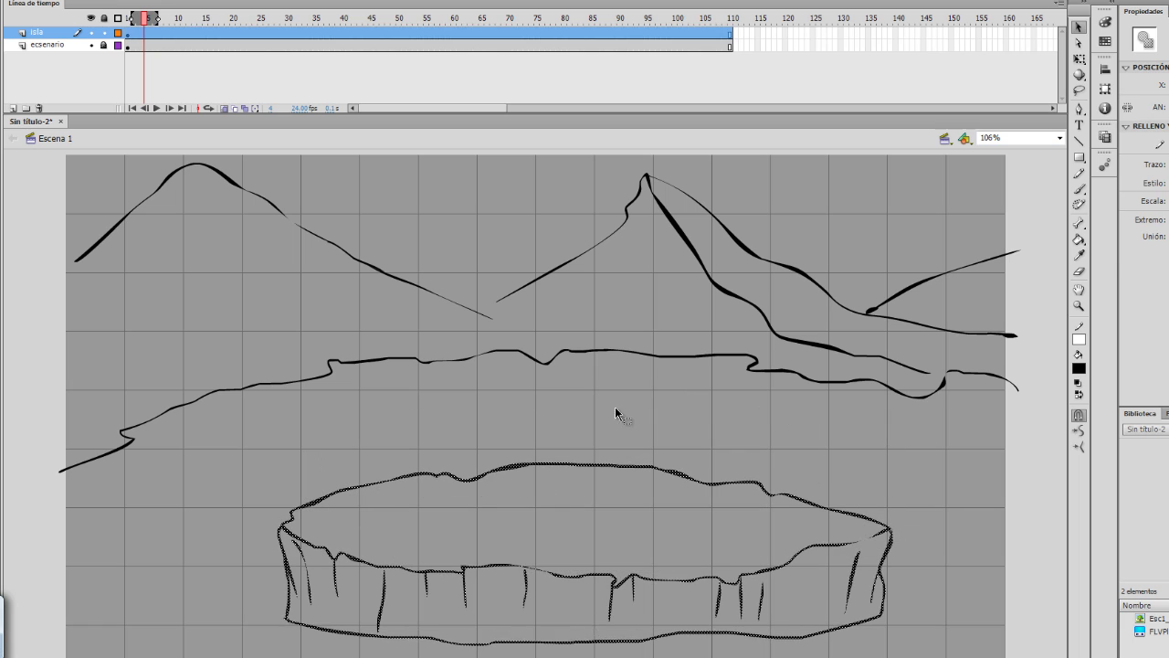
left_click(614, 406)
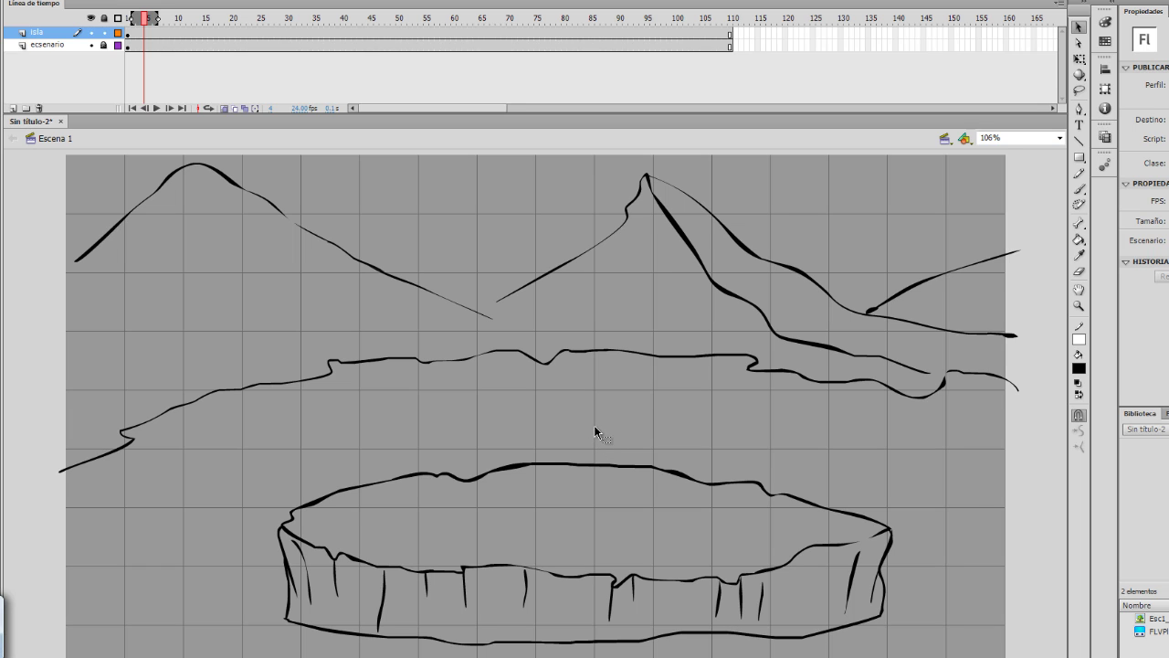
Step: Lock the isla layer, unlock ecsenario, and brush curved foreground lines on both sides of the island
left_click(52, 46)
left_click(104, 33)
left_click(104, 45)
key("b")
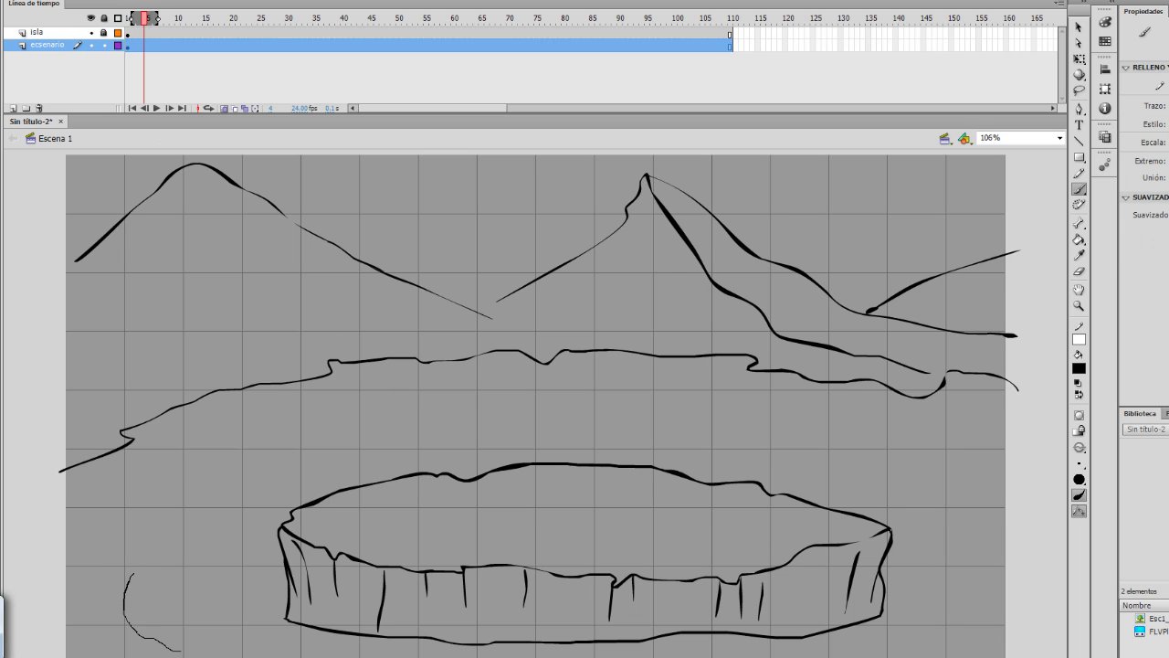
left_click_drag(181, 650, 242, 657)
mouse_move(959, 553)
left_mouse_down()
mouse_move(996, 584)
mouse_move(945, 656)
left_mouse_up()
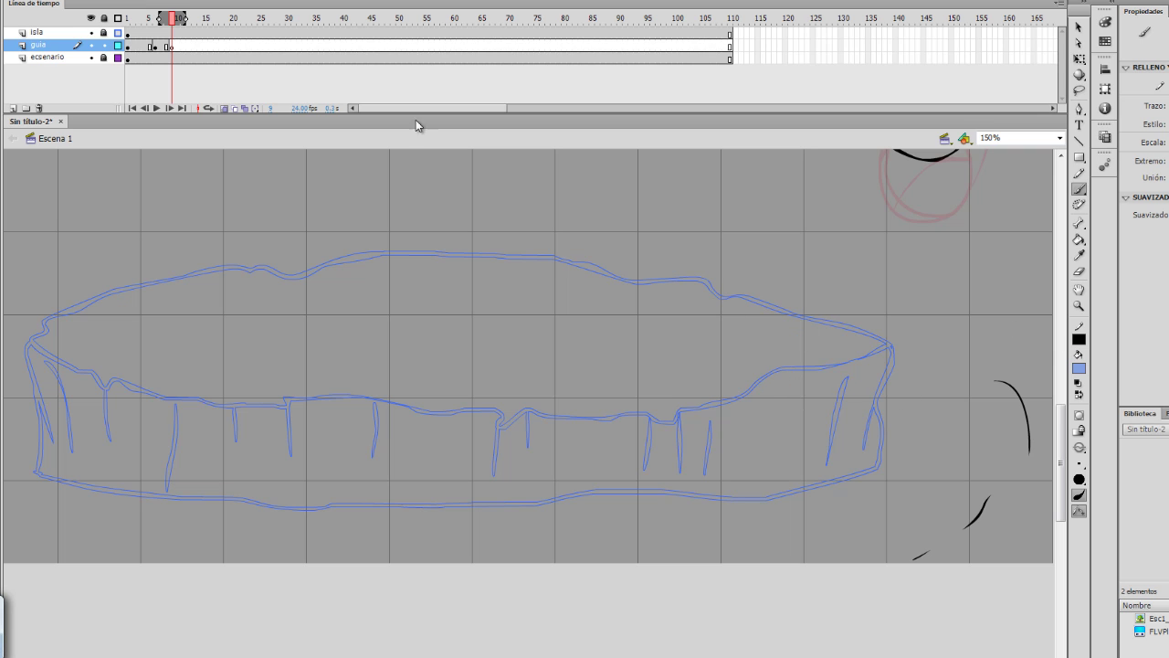
Step: Set the brush fill colour to the red sampled from the guide circle at frame 7
left_click_drag(181, 20, 161, 20)
left_click(1079, 368)
left_click(970, 157)
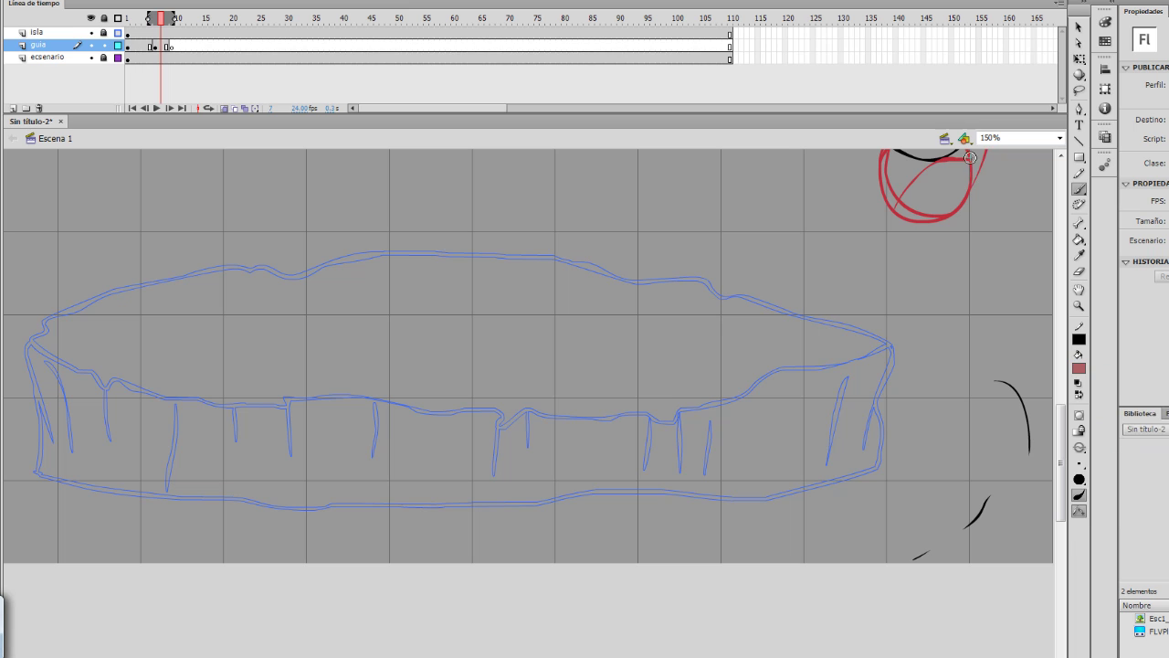
left_click_drag(959, 240, 864, 338)
key("ctrl+z")
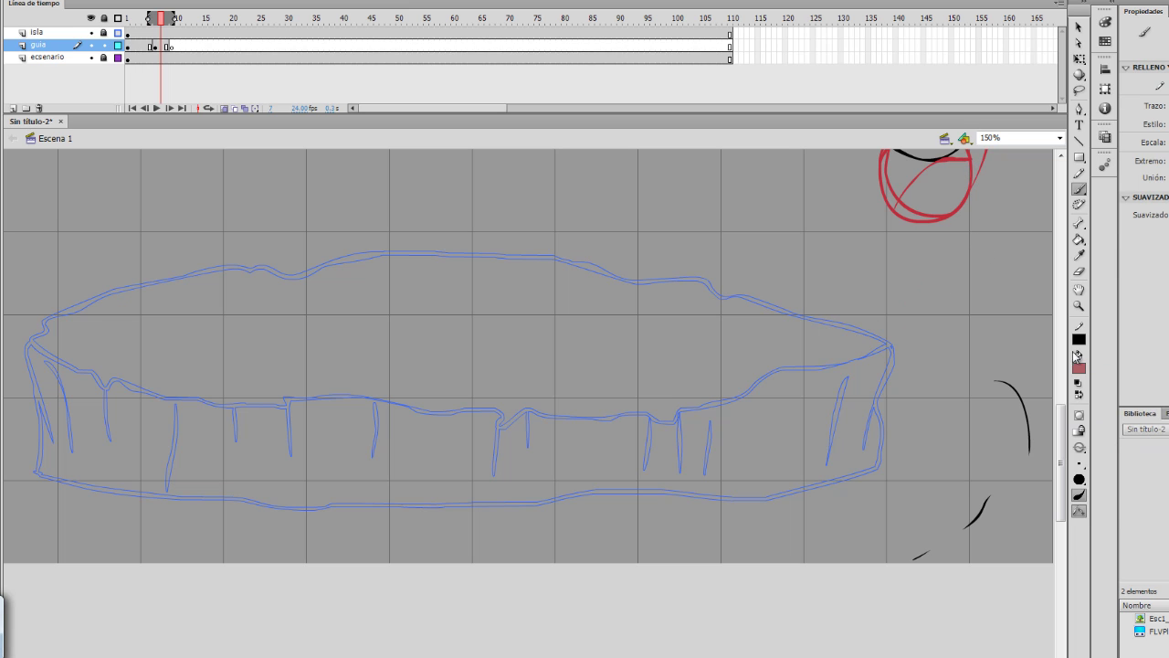
left_click(1078, 368)
left_click(970, 159)
left_click(1079, 369)
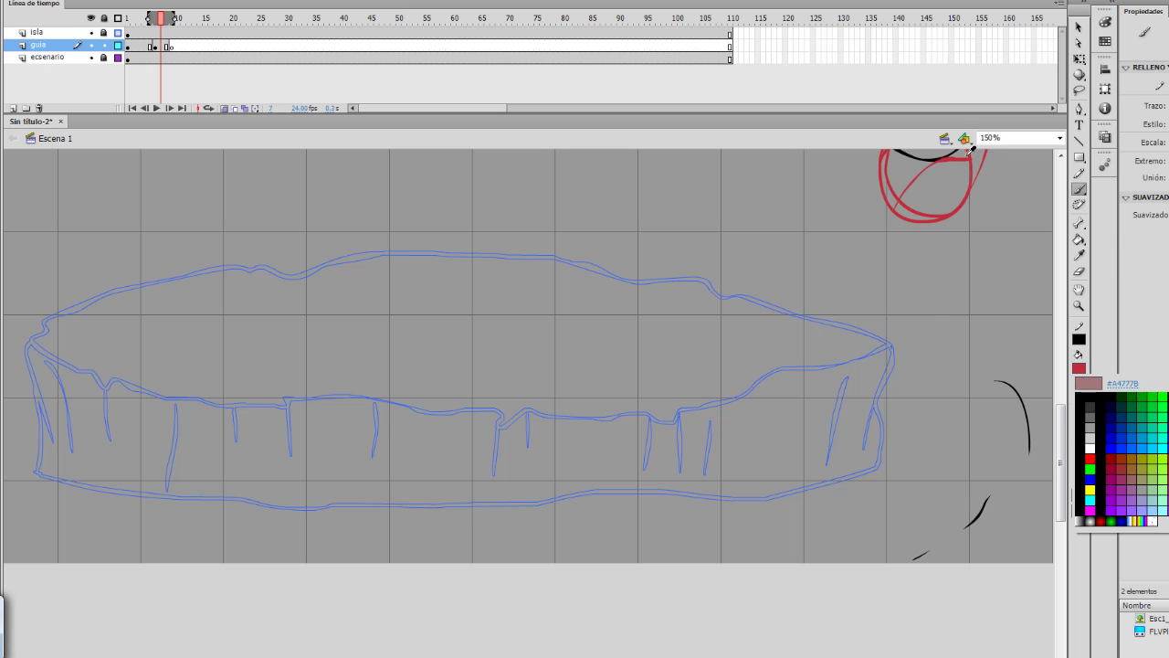
left_click(951, 158)
Step: Sketch a red splash with drops at the island's far right end on frame 9 of the guia layer
key("period")
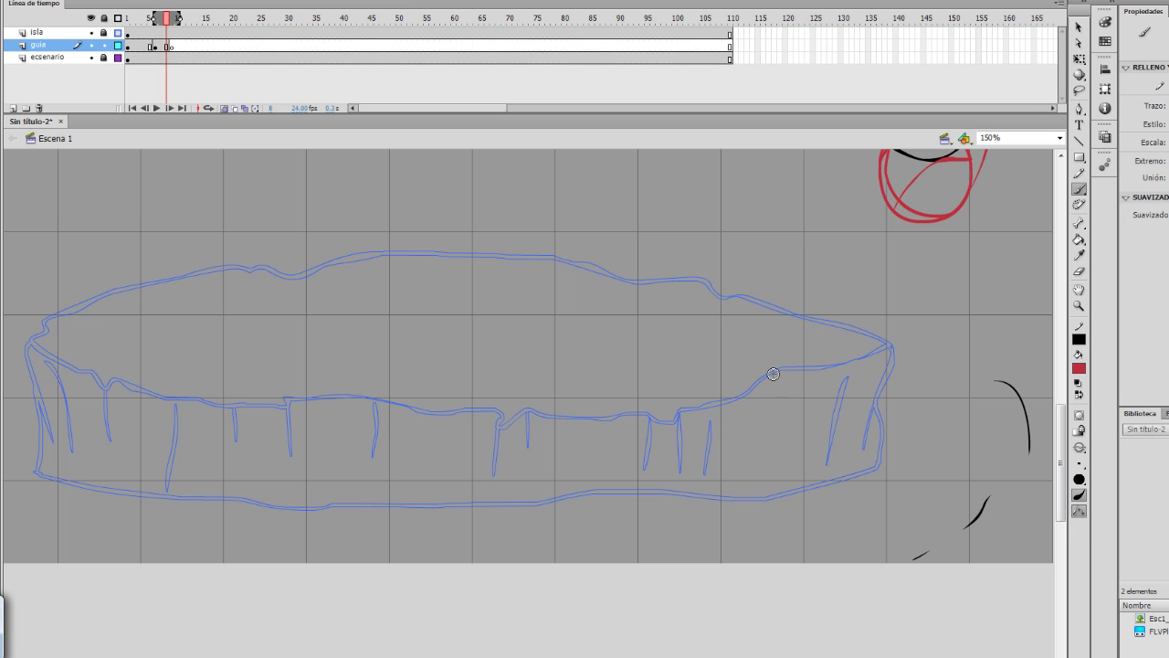
key("period")
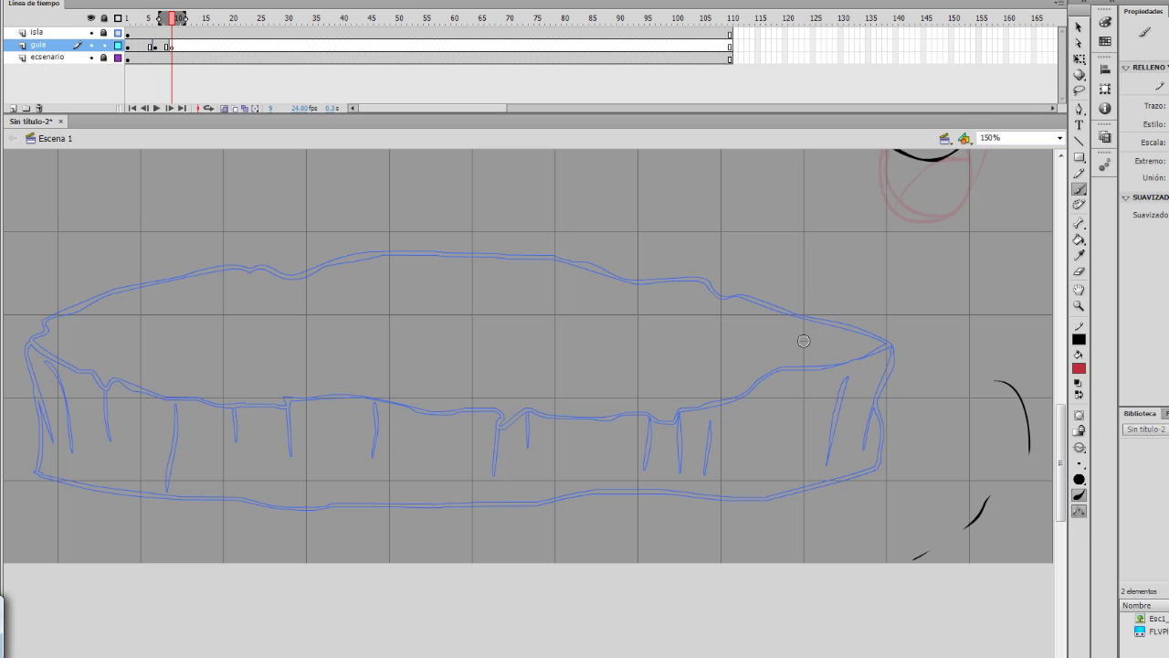
left_click_drag(823, 327, 830, 279)
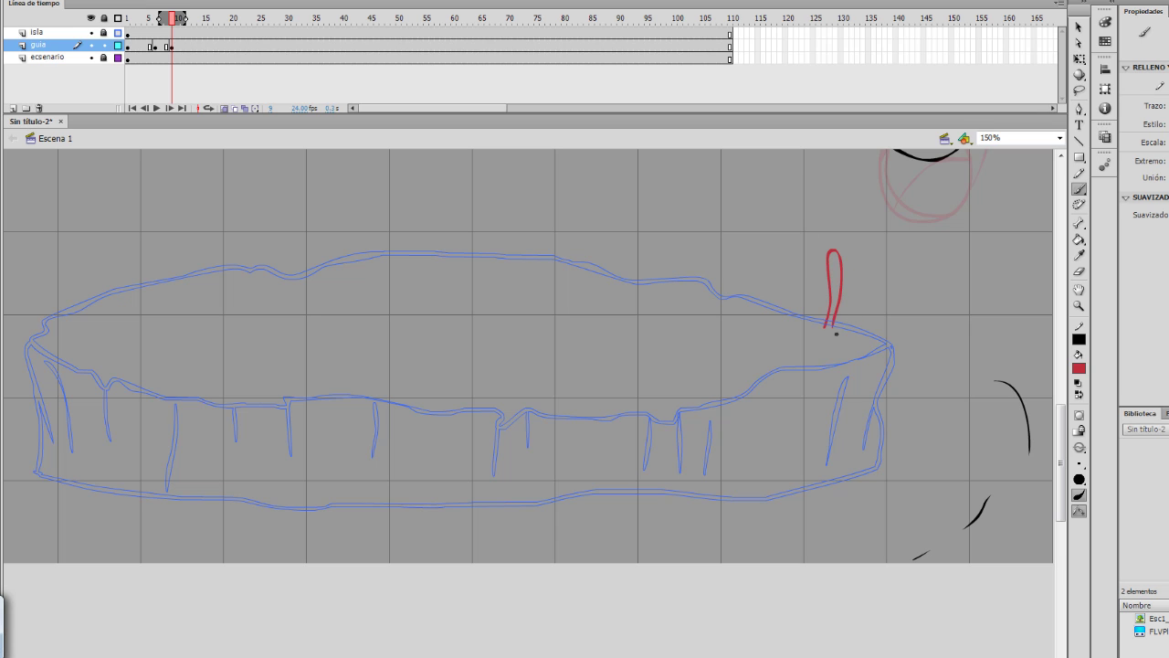
mouse_move(827, 321)
left_mouse_down()
mouse_move(804, 341)
mouse_move(868, 335)
left_mouse_up()
left_click_drag(848, 309, 888, 266)
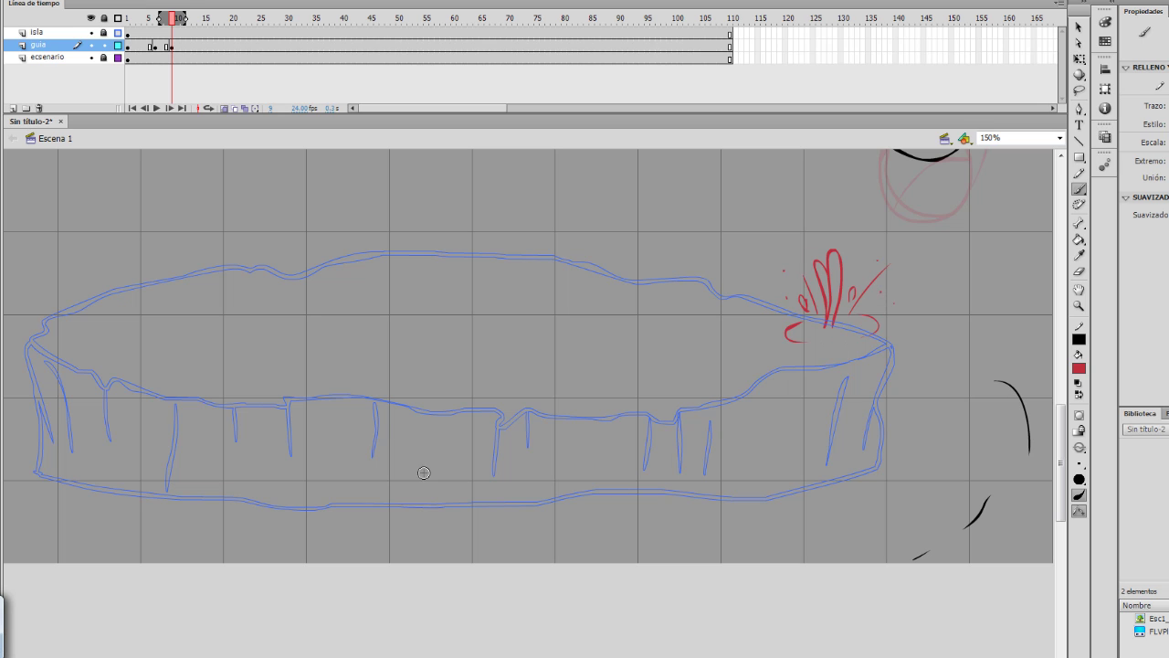
Step: Insert a blank keyframe at frame 12 of the guia layer and draw small red arcs just beyond the island's right end
key("period")
key("period")
key("period")
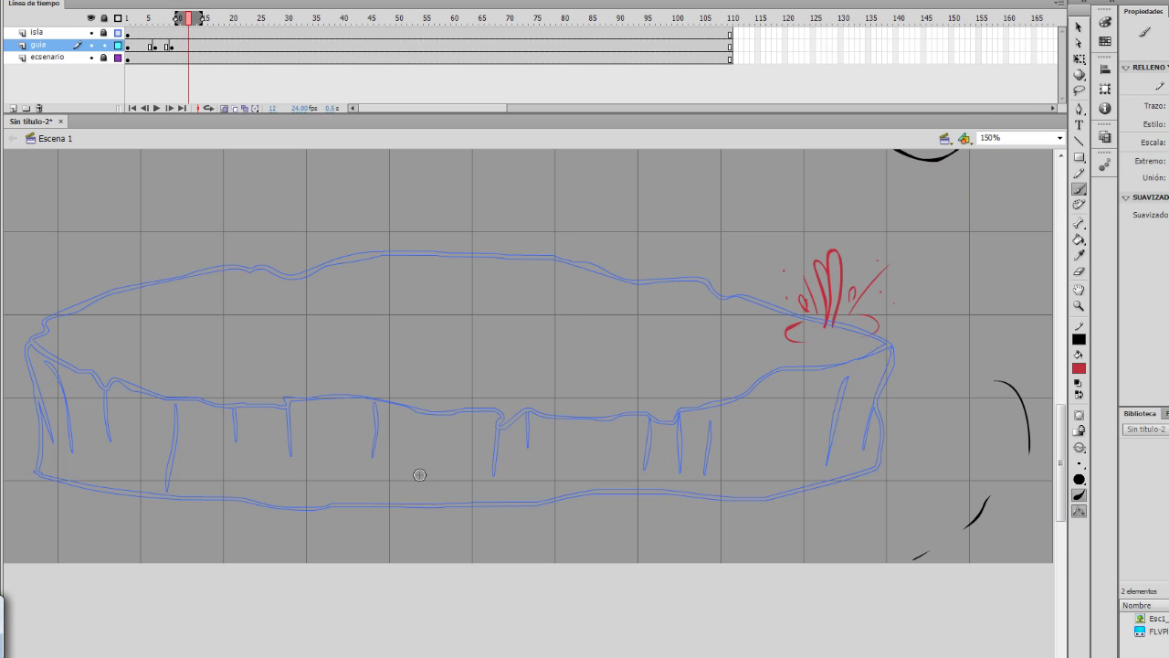
key("F7")
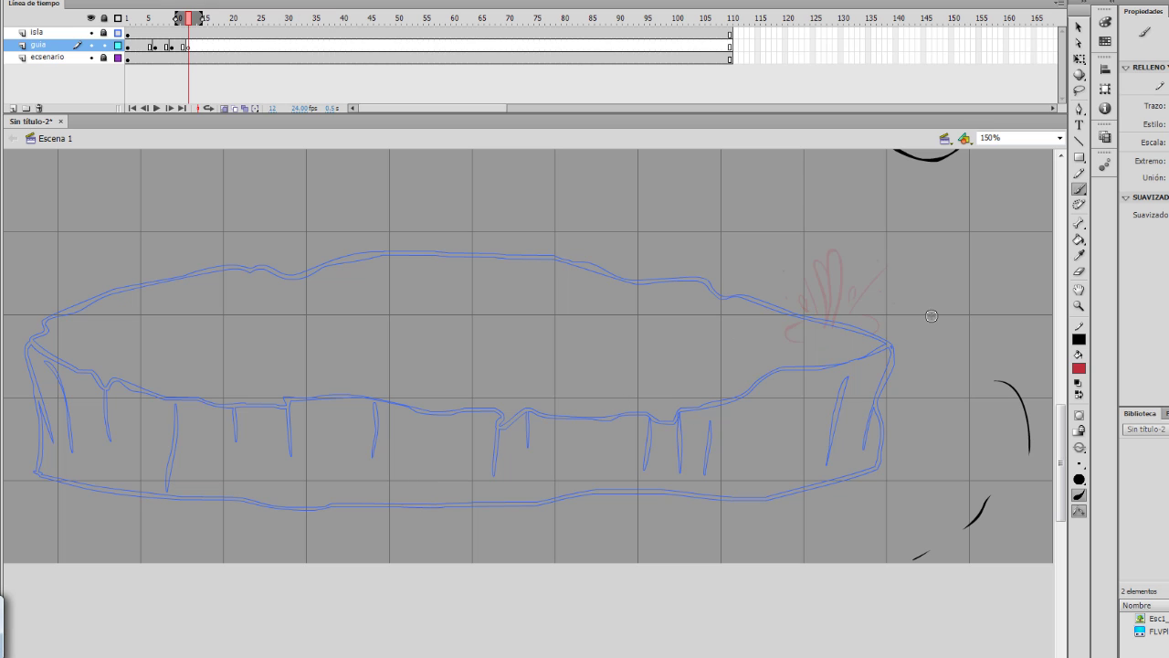
left_click_drag(906, 297, 921, 304)
left_click_drag(932, 316, 922, 354)
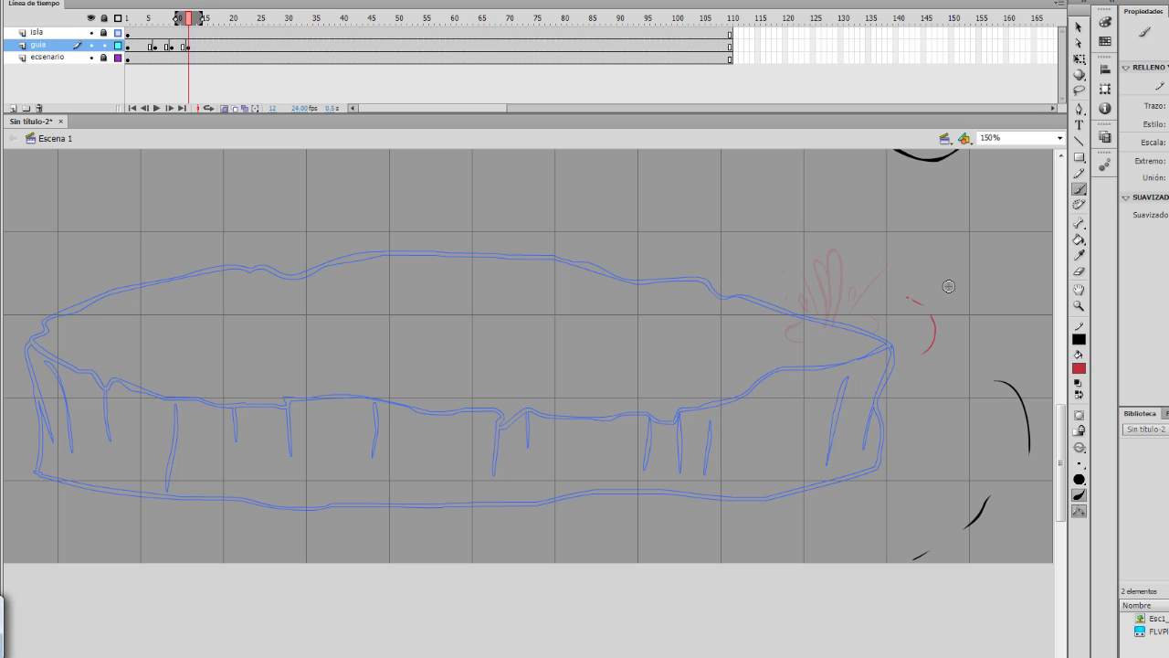
Step: Undo the trial strokes around the small arcs and draw a larger red arc farther outside the island's right end
left_click_drag(937, 247, 943, 248)
left_click_drag(956, 253, 962, 255)
left_click_drag(983, 368, 957, 410)
key("ctrl+z")
key("ctrl+z")
key("ctrl+z")
key("ctrl+z")
left_click_drag(1036, 315, 943, 393)
Step: Insert a blank keyframe at frame 15 of the guia layer and sketch a low red dome with a flat base behind the island
left_click_drag(578, 307, 644, 387)
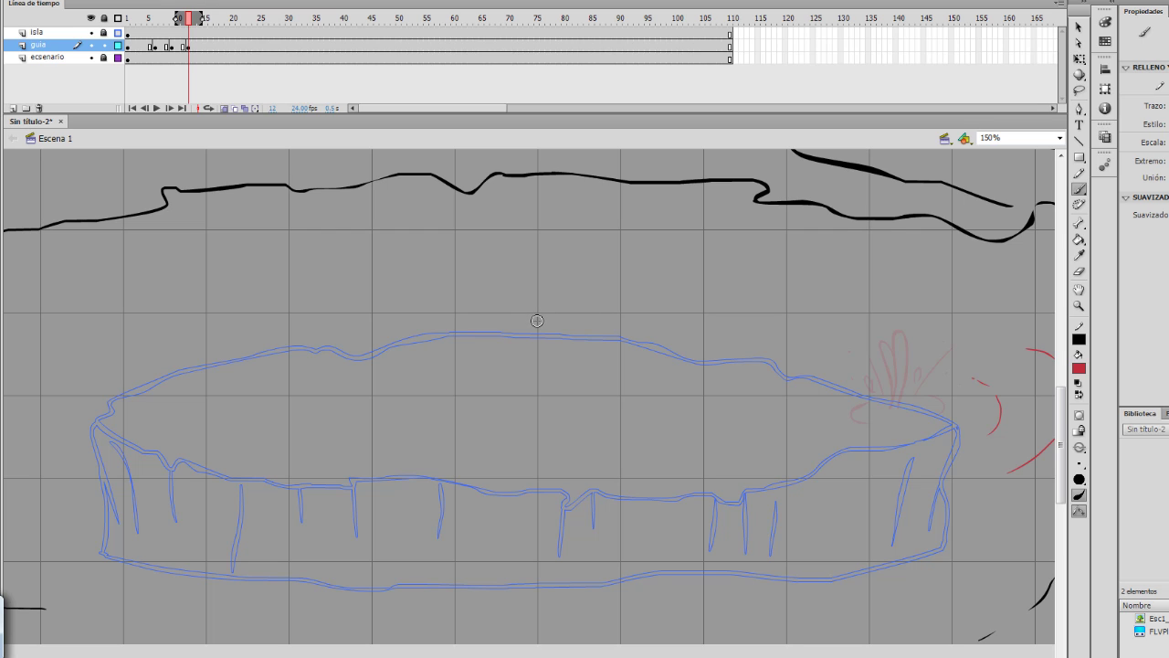
key("period")
key("period")
key("period")
key("F7")
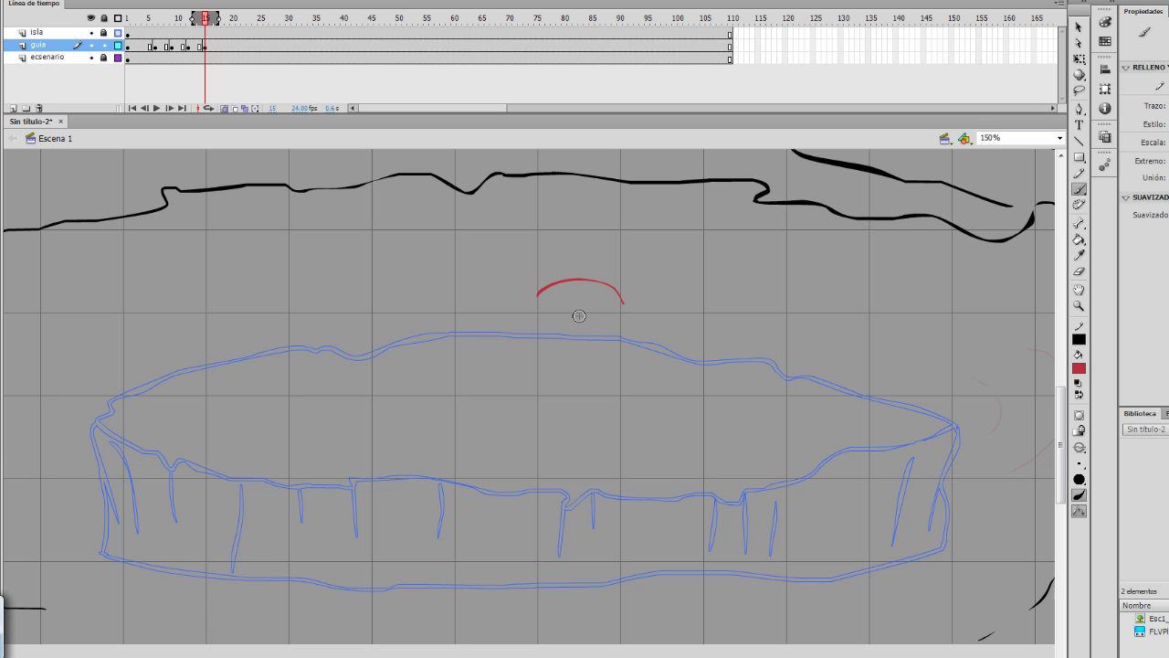
key("ctrl+z")
mouse_move(535, 310)
left_mouse_down()
mouse_move(604, 294)
mouse_move(645, 313)
mouse_move(582, 296)
mouse_move(617, 310)
mouse_move(537, 307)
mouse_move(603, 325)
mouse_move(637, 308)
left_mouse_up()
key("ctrl+z")
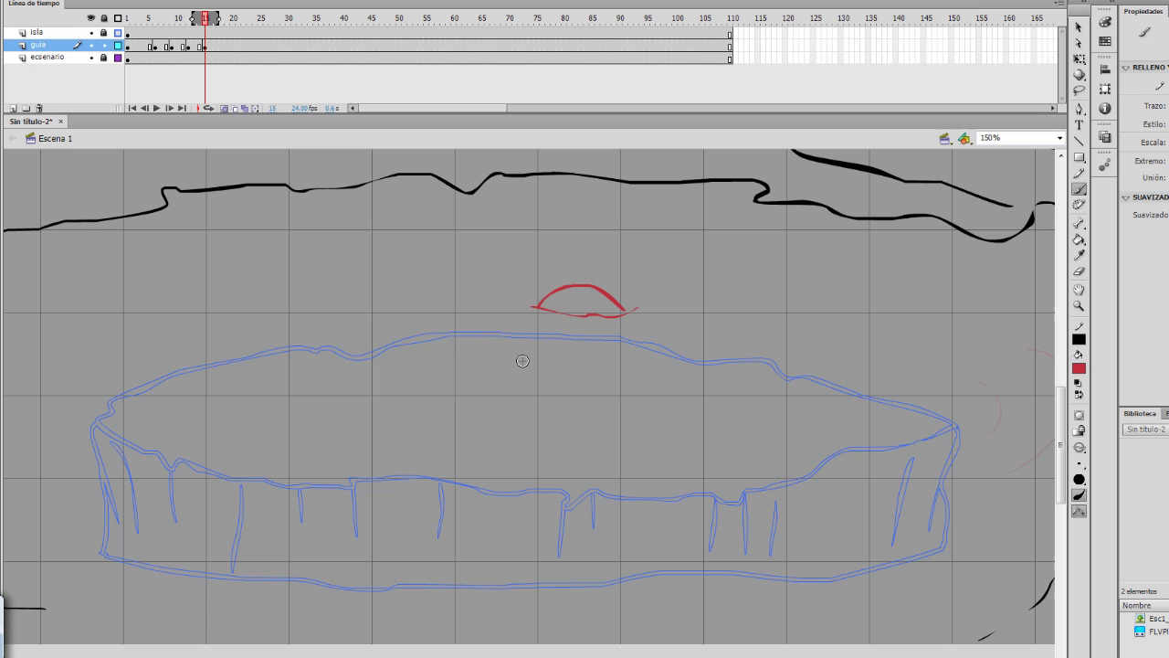
Step: Insert a blank keyframe at frame 17 of the guia layer and sketch a two-lobed red splash at the dome's left end
key("period")
key("period")
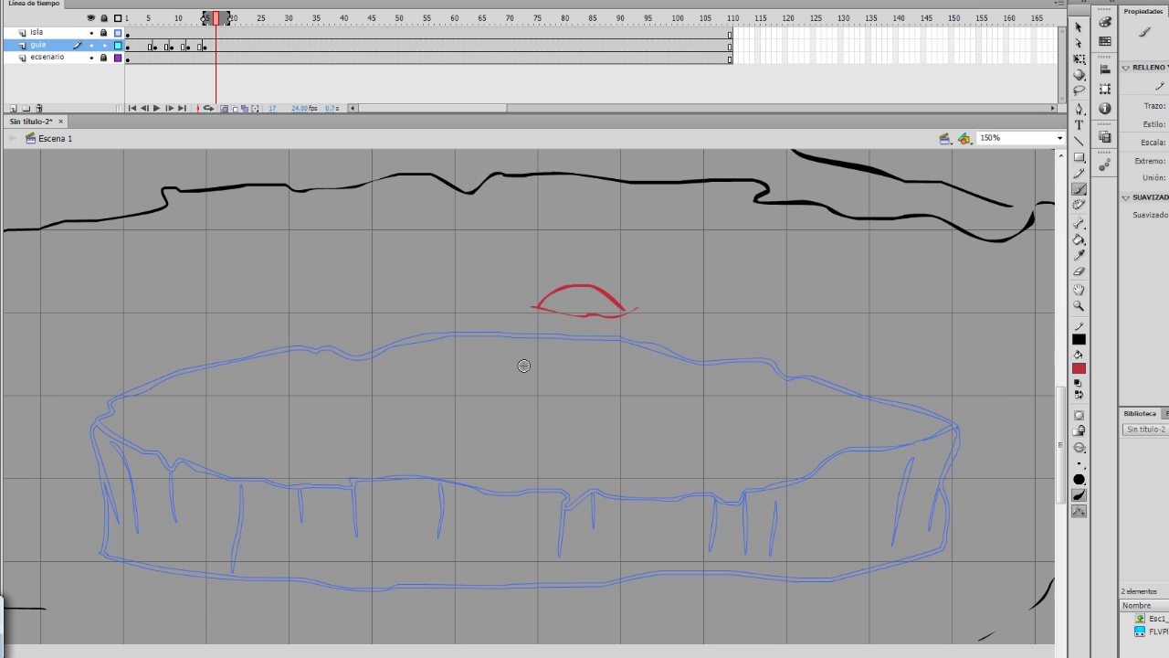
key("F7")
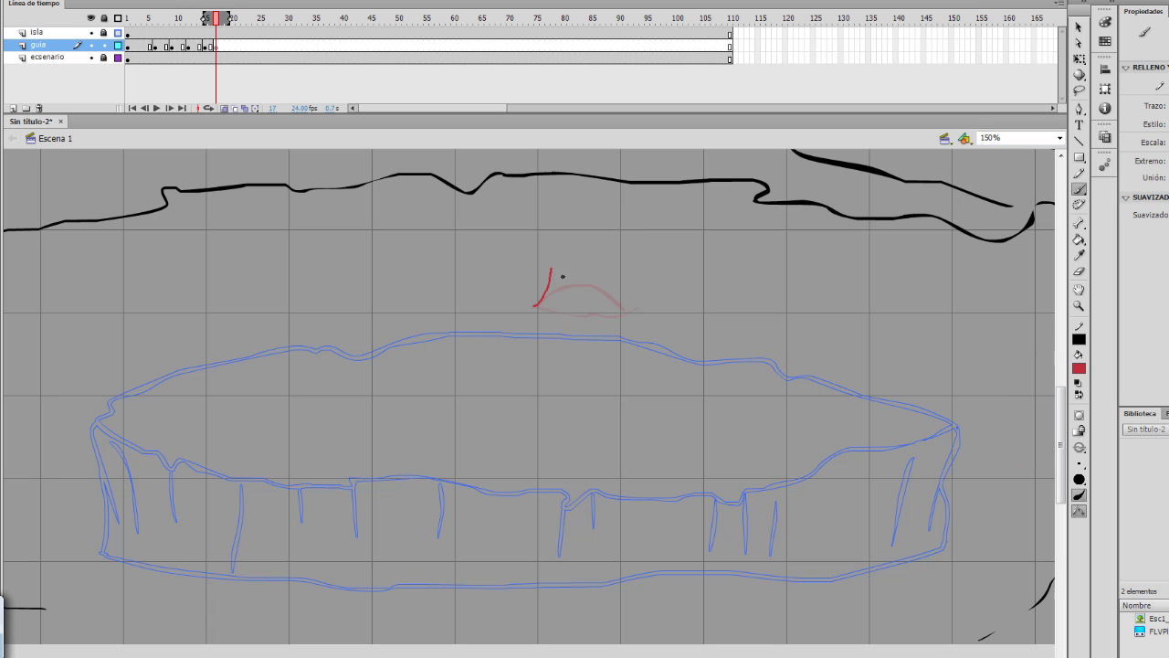
left_click_drag(574, 283, 537, 306)
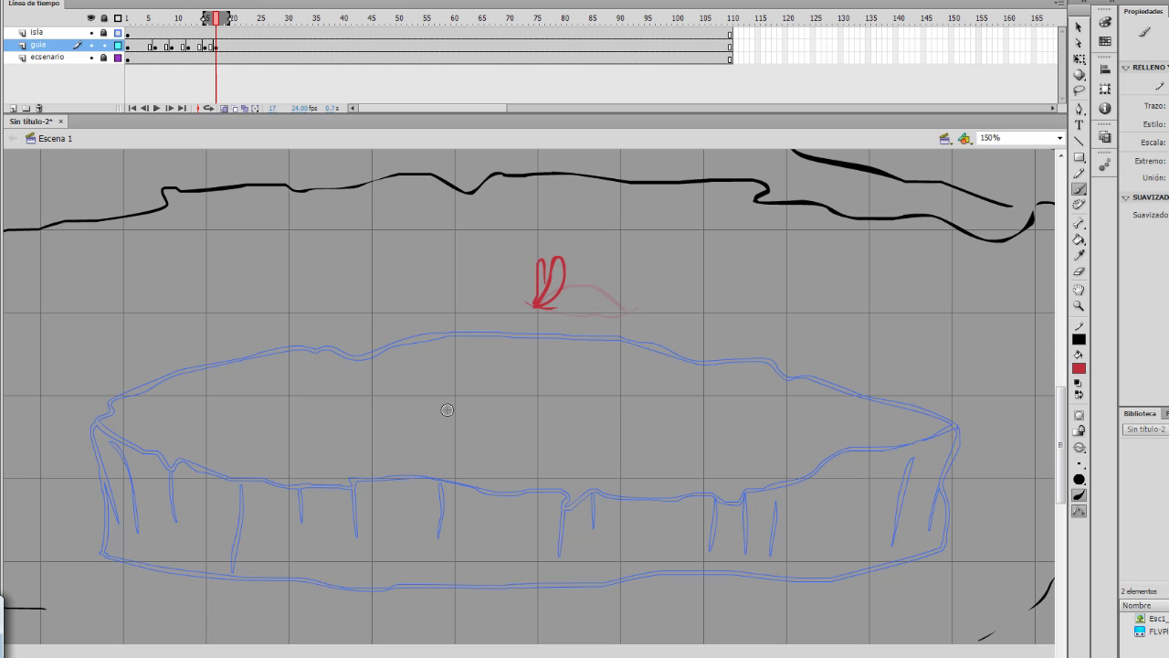
Step: Insert a blank keyframe at frame 21 of the guia layer
key("F7")
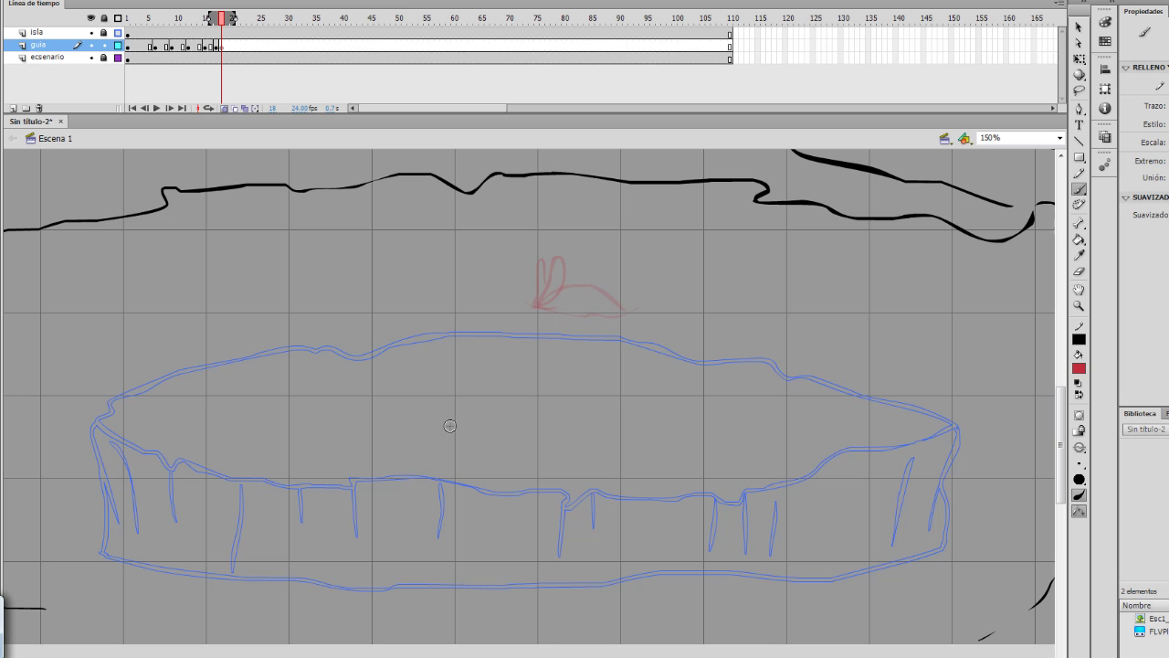
key("comma")
key("period")
key("period")
key("period")
key("period")
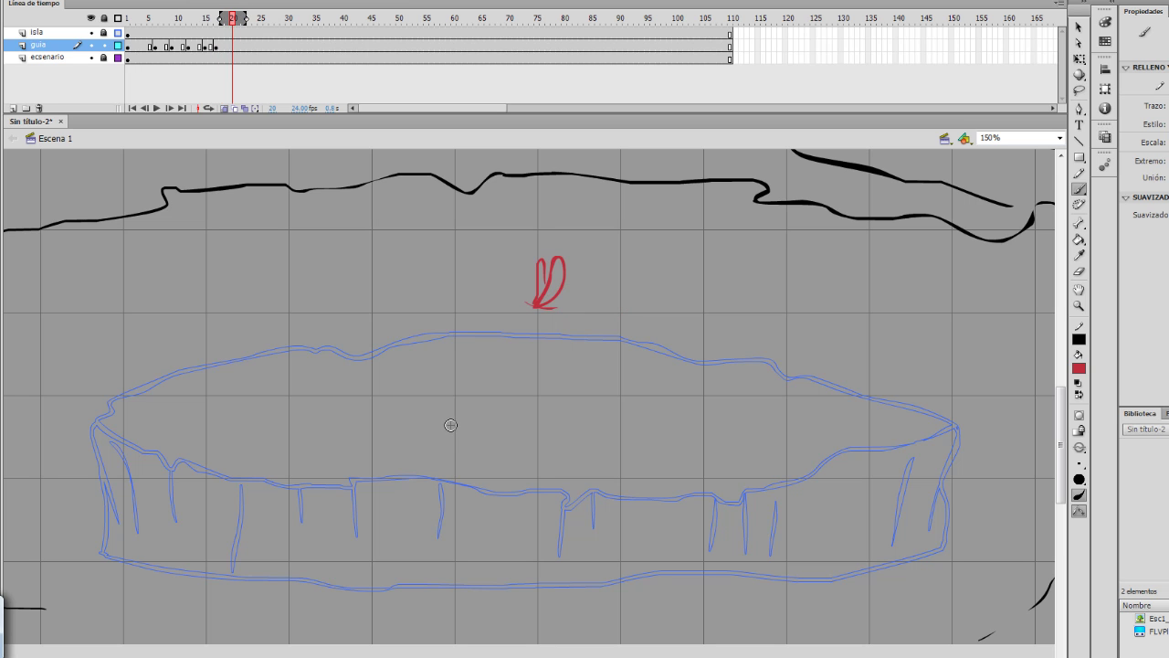
key("F7")
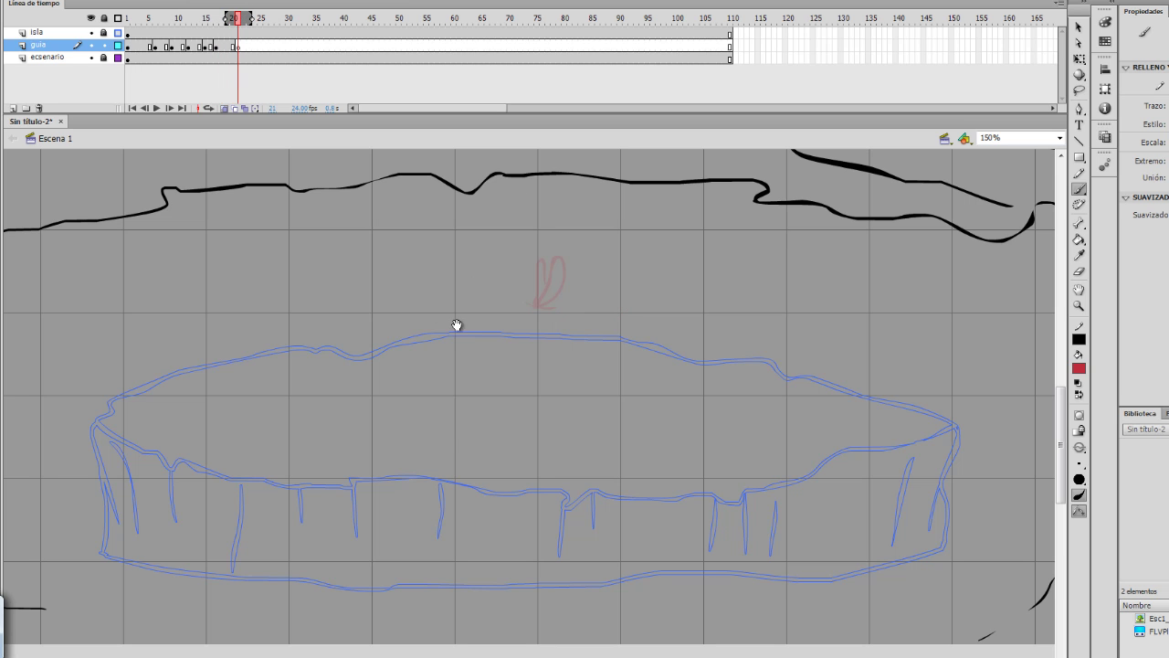
Step: Sketch a red dome arc with a short inner curve just behind the island's upper left edge
left_click_drag(457, 326, 657, 301)
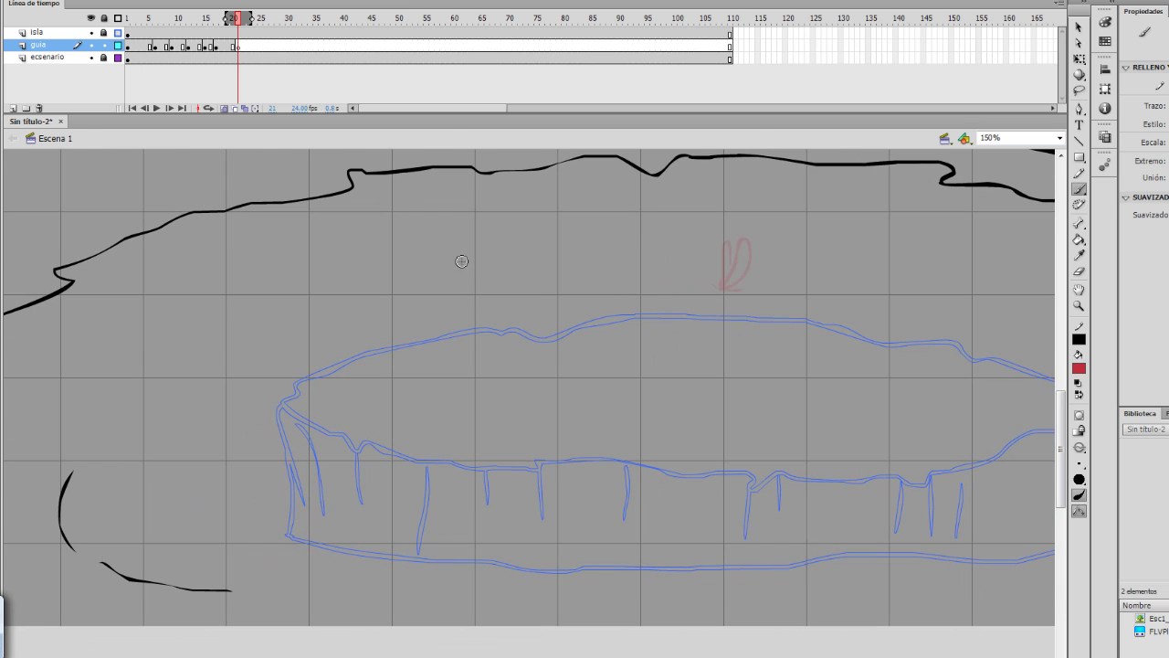
left_click_drag(490, 274, 556, 378)
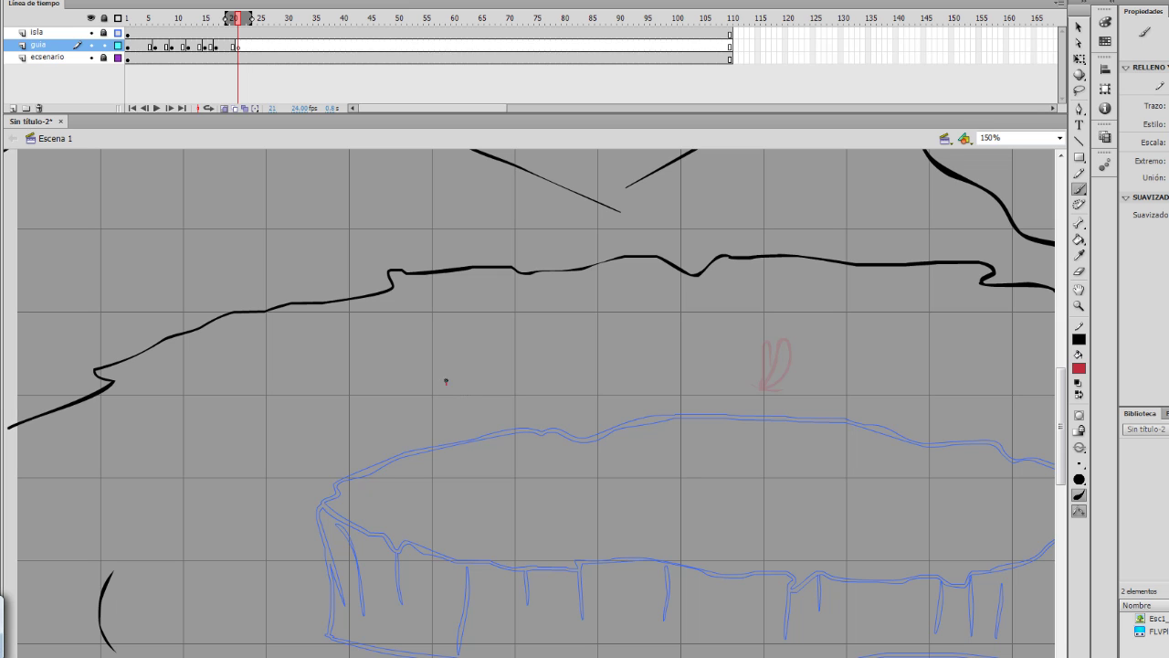
mouse_move(446, 381)
left_mouse_down()
mouse_move(446, 414)
mouse_move(468, 386)
mouse_move(512, 415)
left_mouse_up()
key("ctrl+z")
key("ctrl+z")
mouse_move(432, 416)
left_mouse_down()
mouse_move(457, 392)
mouse_move(503, 391)
mouse_move(472, 404)
left_mouse_up()
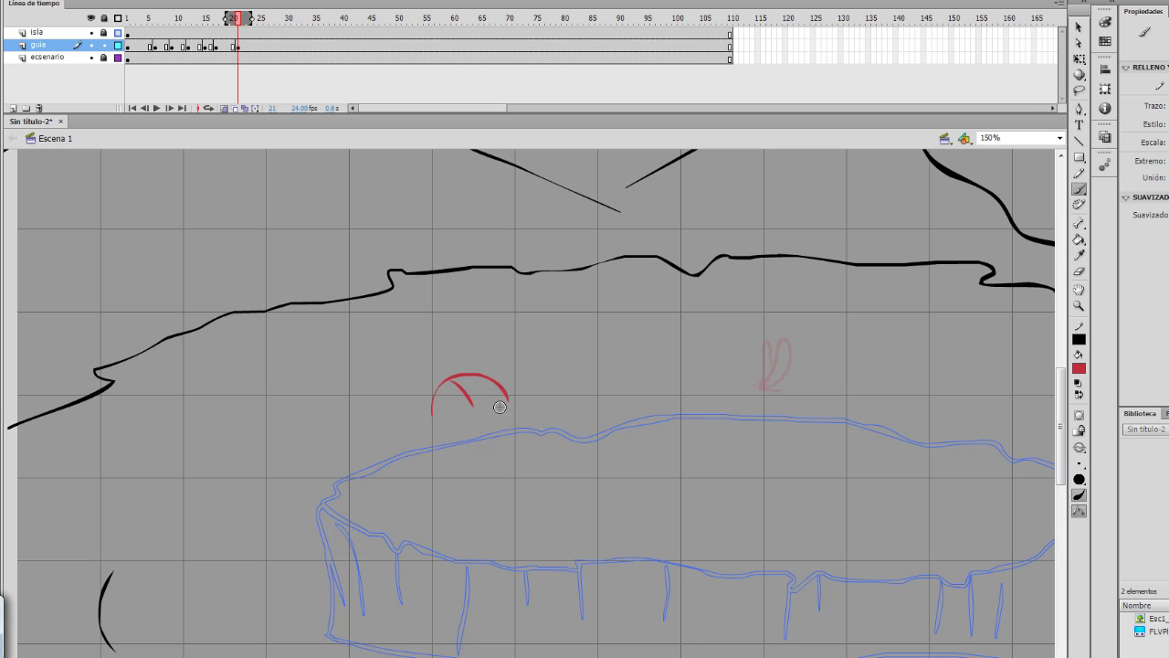
Step: Insert a blank keyframe at frame 25 of the guia layer
key("period")
key("period")
key("period")
key("period")
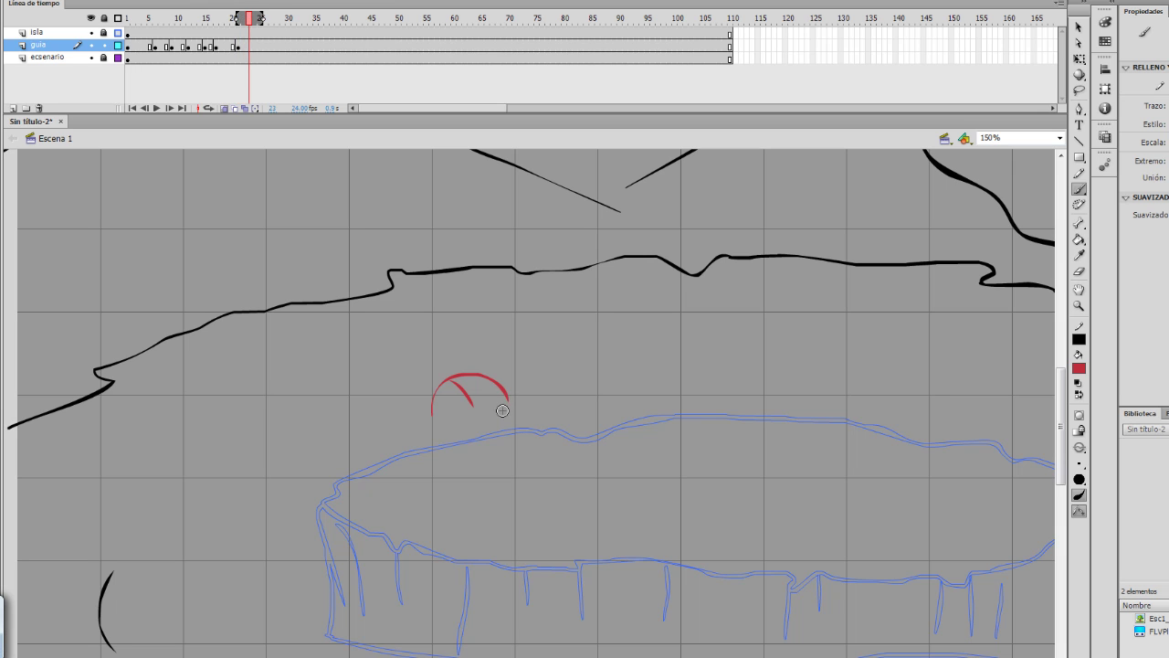
key("F7")
Step: Draw a red circle over the left mountain's inner slope, replacing the rough trials, and add crossing guide curves inside it
scroll(495, 397, "up", 3)
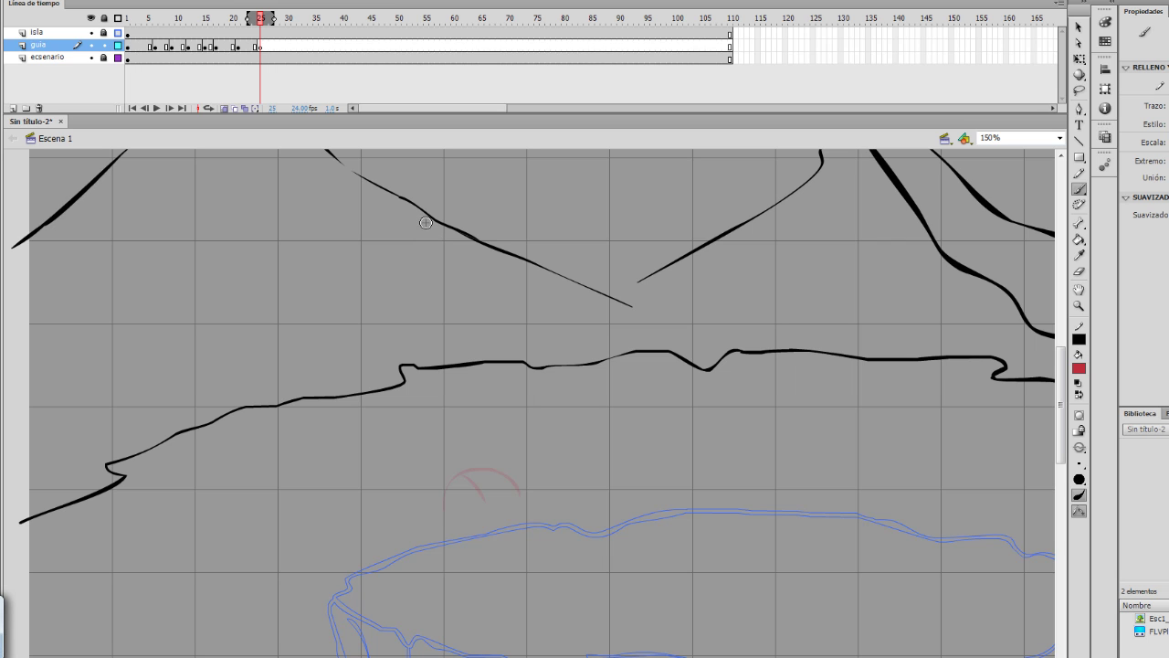
key("ctrl+z")
scroll(401, 252, "up", 1)
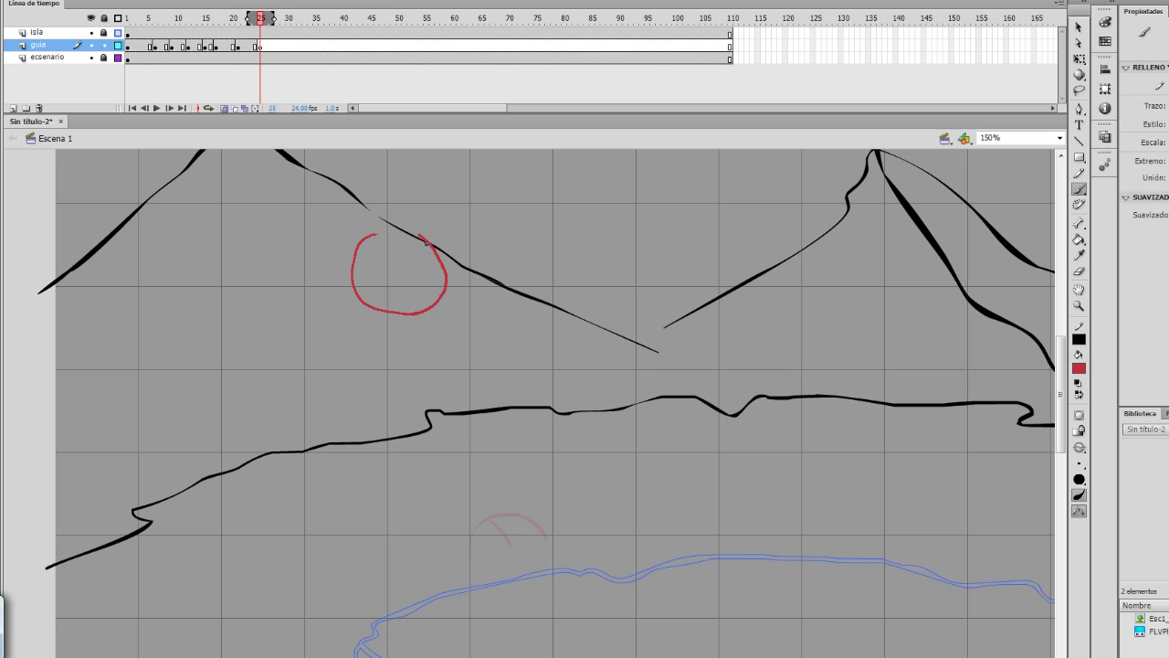
mouse_move(426, 243)
left_mouse_down()
mouse_move(378, 248)
mouse_move(403, 236)
mouse_move(458, 281)
mouse_move(411, 318)
mouse_move(366, 274)
mouse_move(415, 278)
mouse_move(403, 261)
mouse_move(411, 300)
left_mouse_up()
key("ctrl+z")
key("ctrl+z")
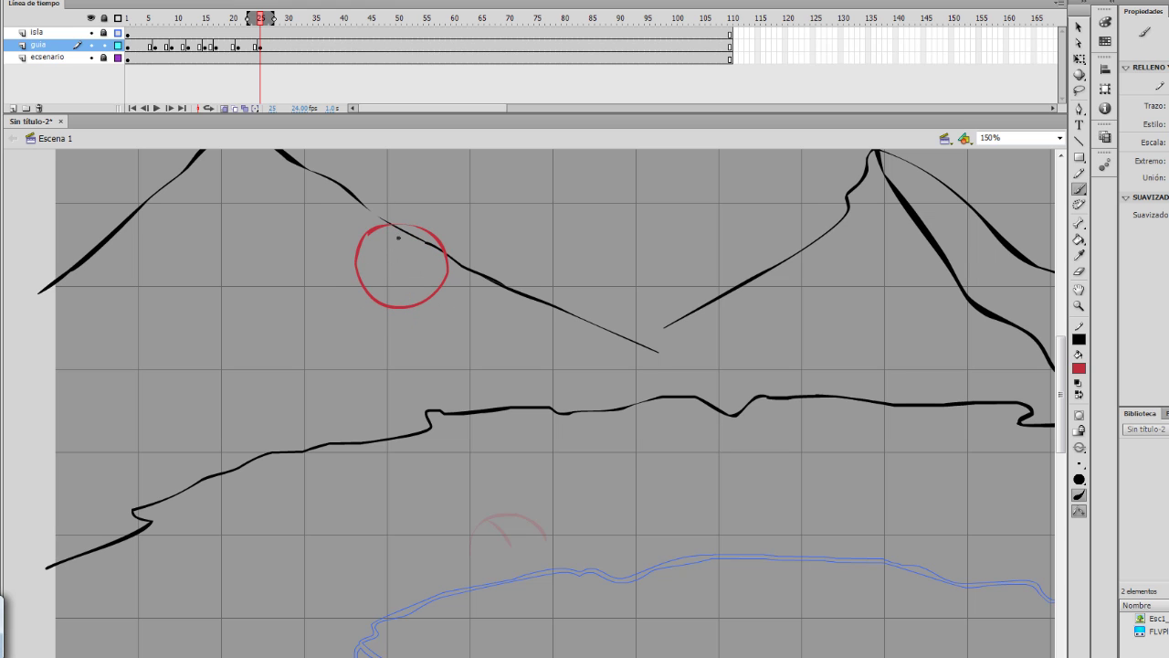
left_click_drag(388, 227, 416, 301)
mouse_move(383, 265)
left_mouse_down()
mouse_move(363, 279)
mouse_move(426, 320)
mouse_move(442, 288)
left_mouse_up()
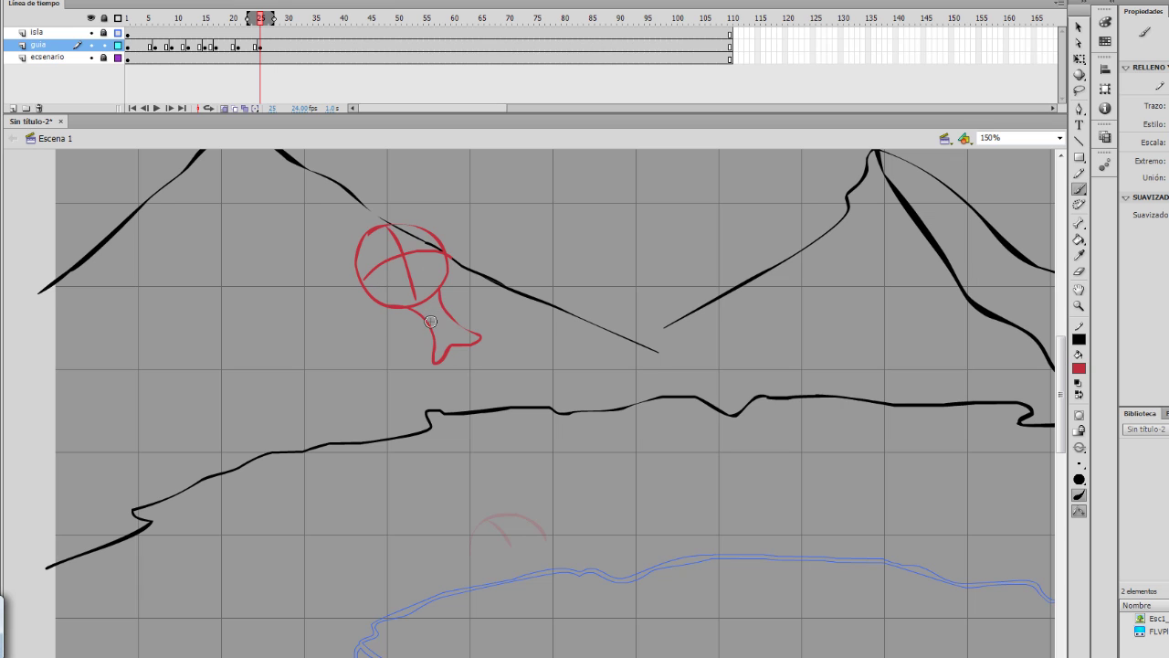
Step: Undo the narrow tail and redraw it wider, curving from the circle's lower right into two points
key("ctrl+z")
left_click_drag(450, 349, 470, 340)
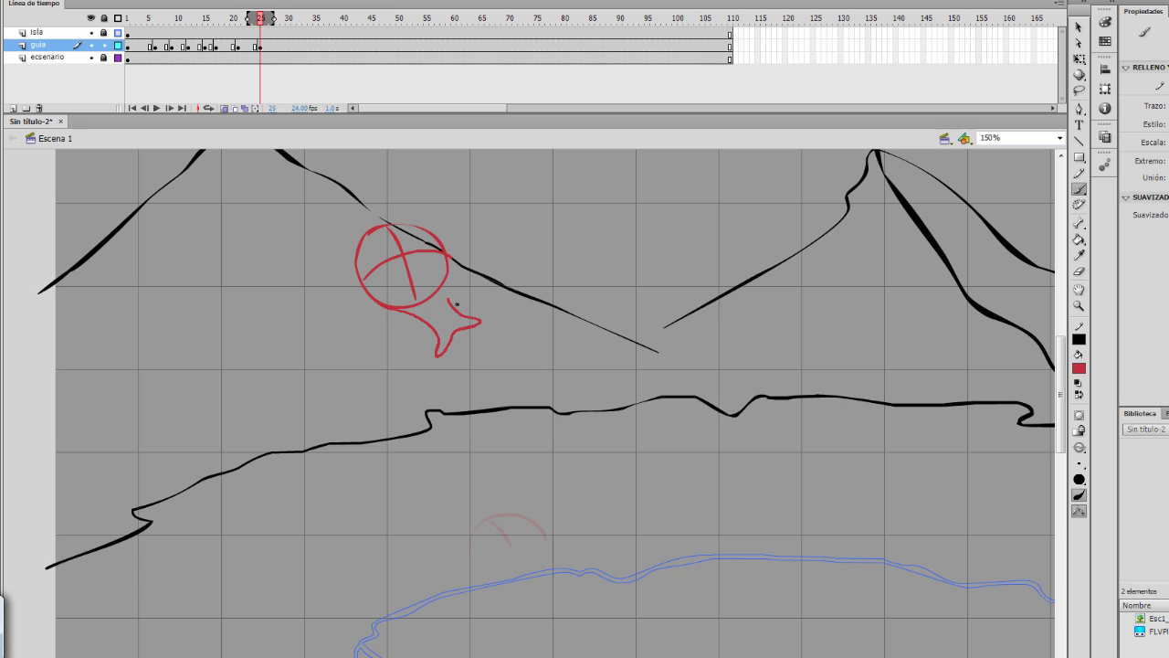
left_click_drag(447, 279, 437, 355)
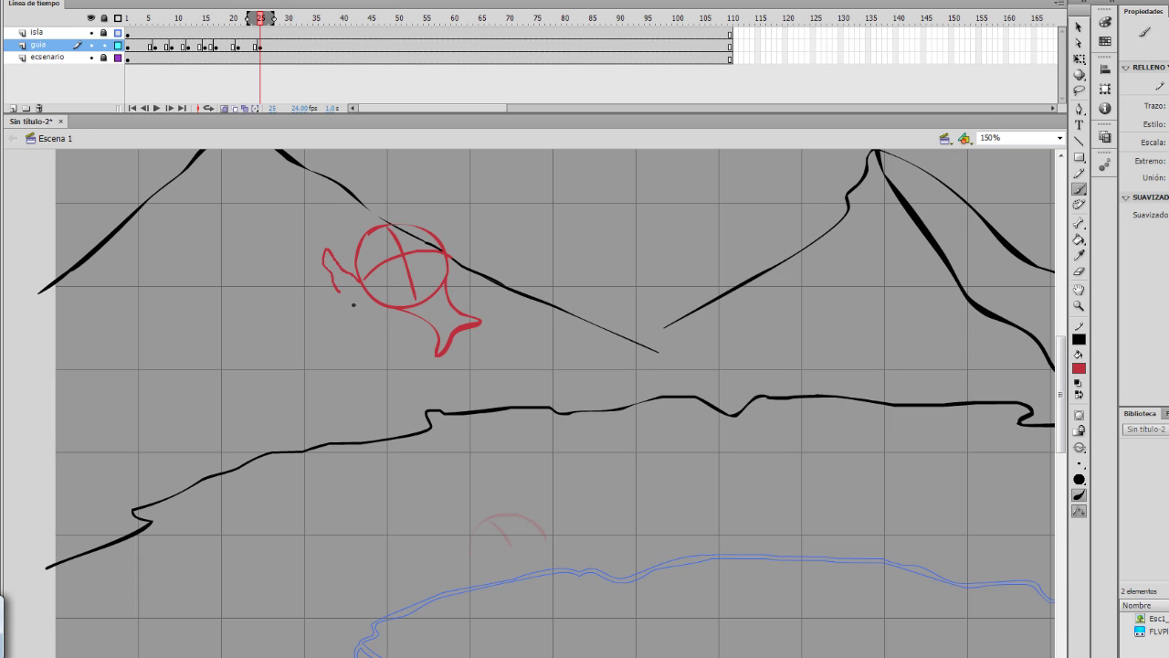
Step: Draw a raised curved fin on the circle's left side and a short pointed fin on its right side
mouse_move(353, 305)
left_mouse_down()
mouse_move(385, 300)
mouse_move(326, 250)
mouse_move(327, 271)
mouse_move(377, 290)
left_mouse_up()
key("ctrl+z")
left_click_drag(446, 251, 503, 291)
key("ctrl+z")
left_click_drag(449, 251, 451, 273)
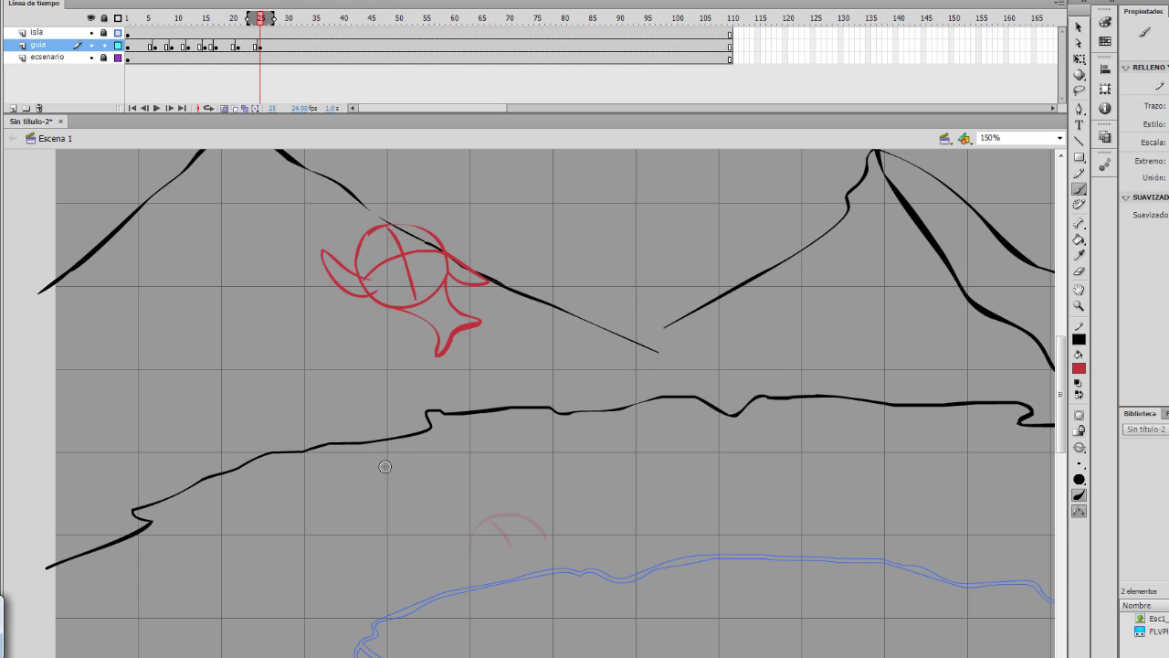
Step: Step back and forth through the frames following frame 25 to check how long the figure's pose holds
key("period")
key("period")
key("period")
key("period")
key("period")
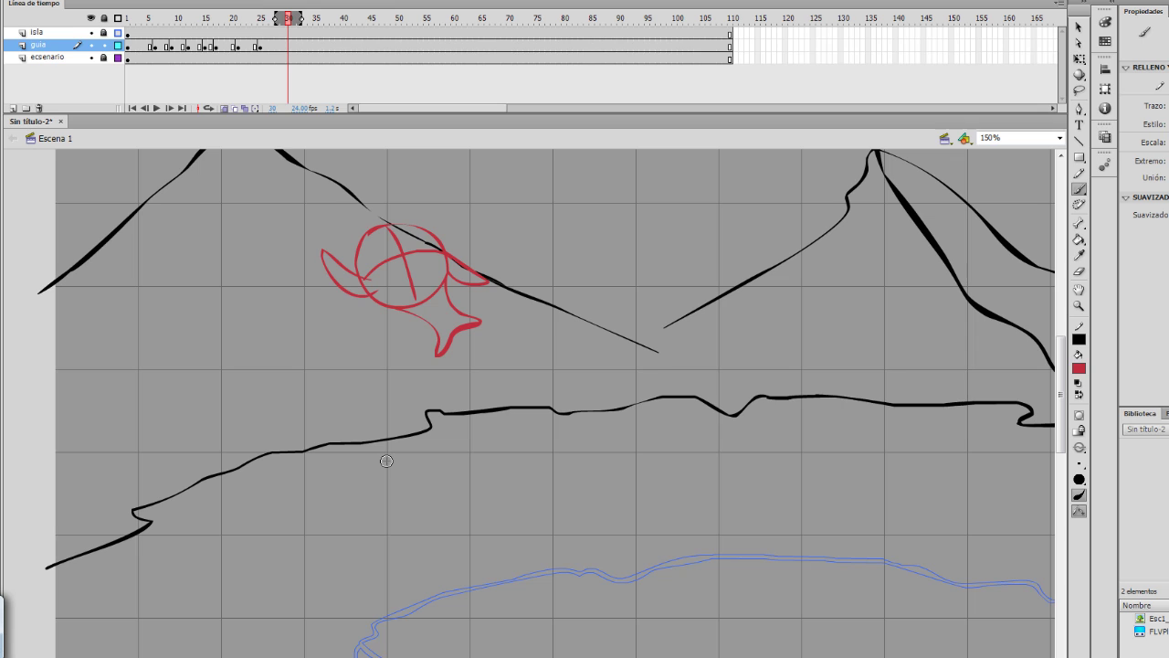
key("period")
key("comma")
key("comma")
key("comma")
key("comma")
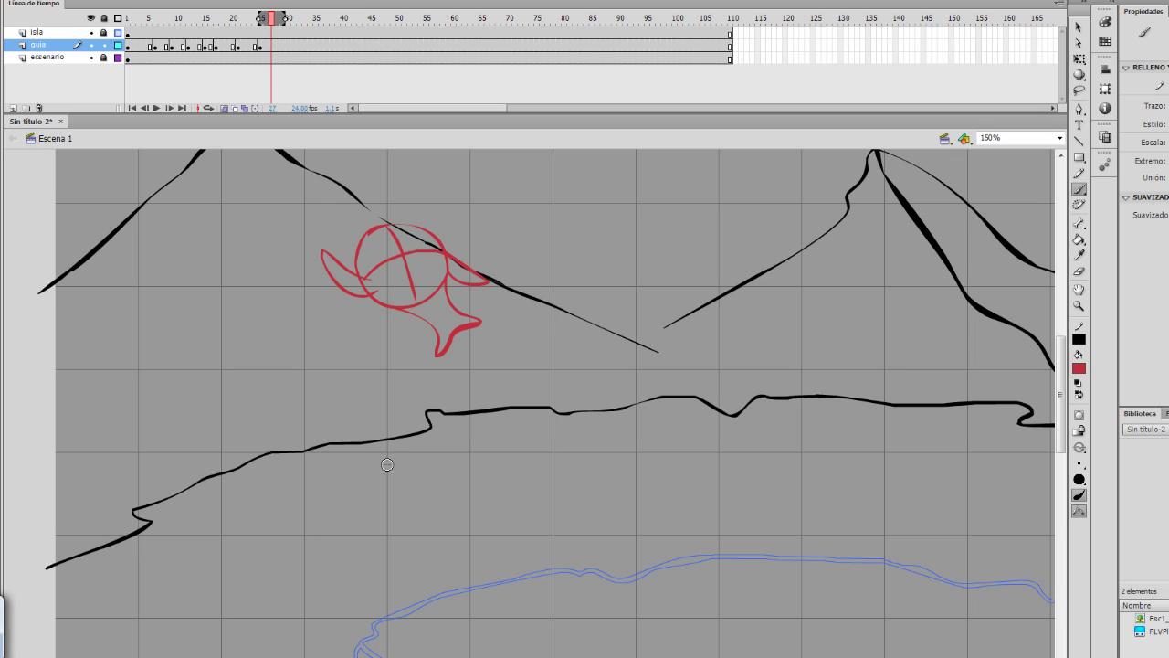
key("period")
key("period")
key("period")
key("comma")
key("comma")
key("comma")
key("comma")
key("comma")
key("comma")
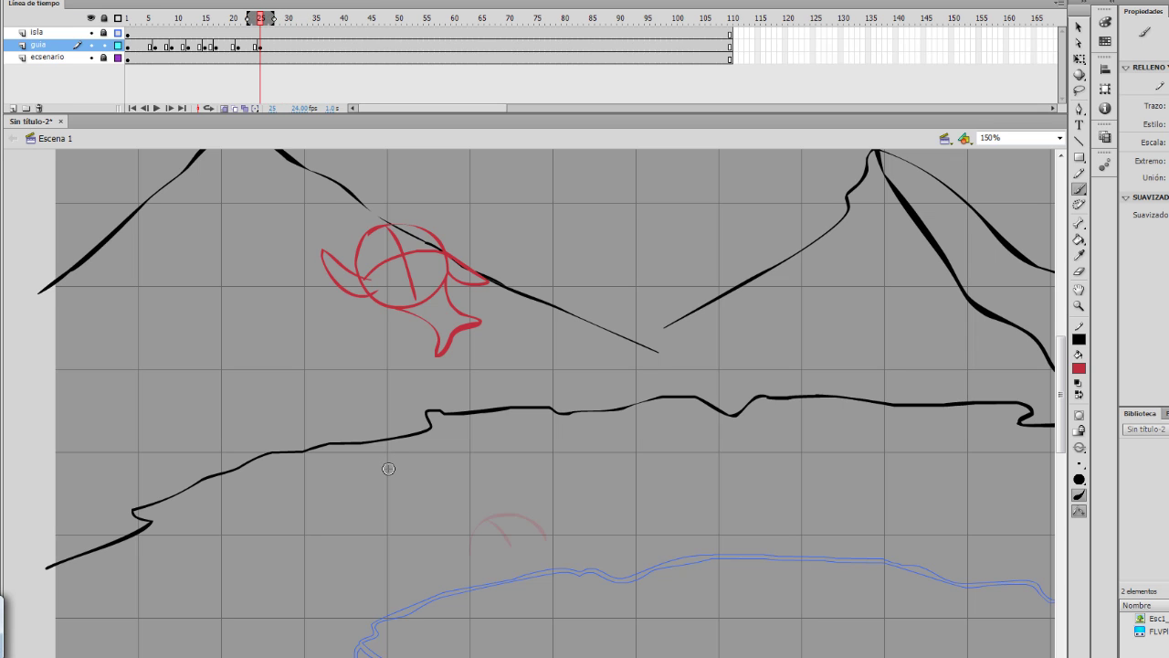
Step: Add a keyframe at frame 28 of the guia layer that keeps the figure, and erase its left fin
key("period")
key("period")
key("period")
key("period")
key("F7")
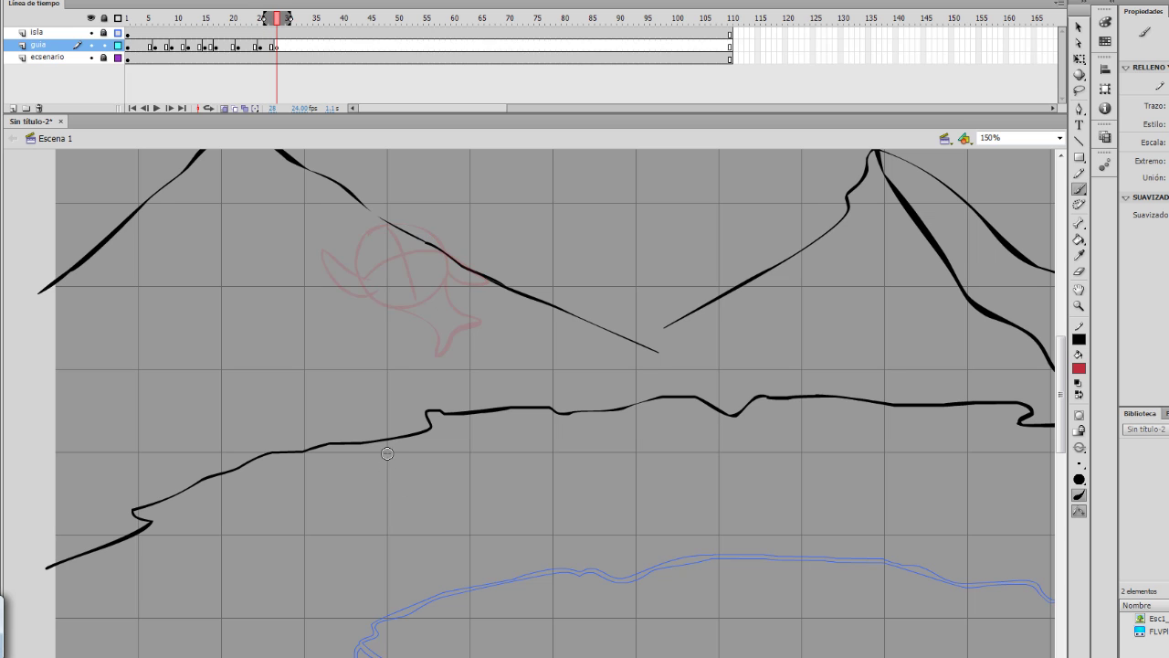
key("ctrl+z")
key("e")
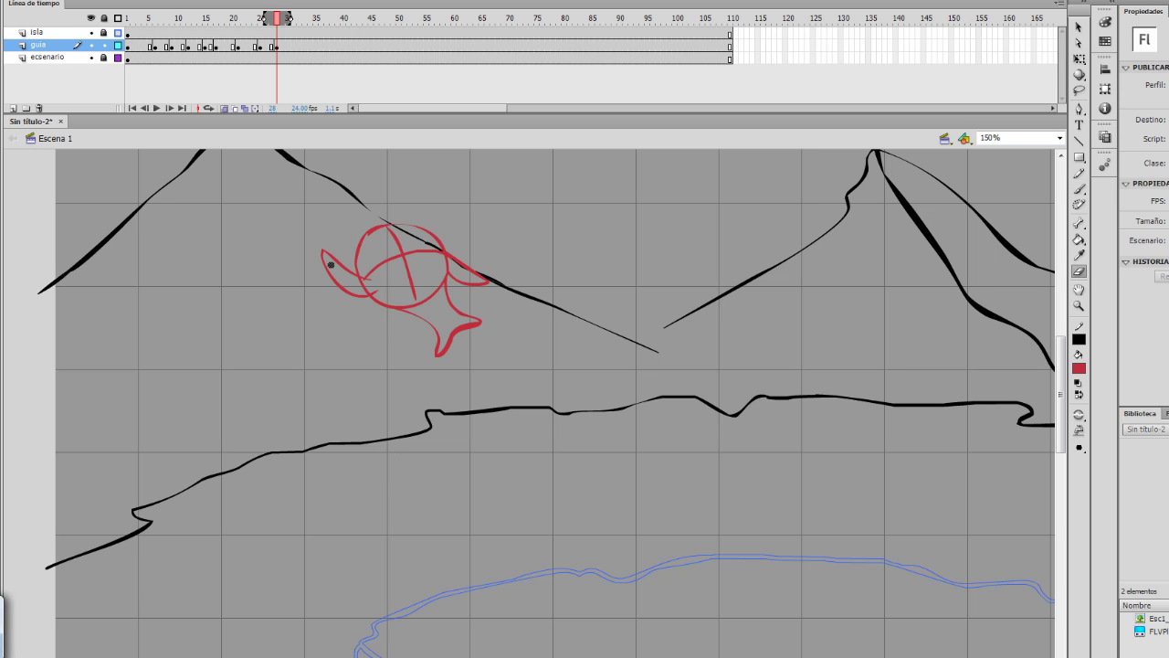
mouse_move(323, 248)
left_mouse_down()
mouse_move(338, 274)
mouse_move(372, 291)
mouse_move(347, 281)
mouse_move(360, 296)
mouse_move(372, 282)
left_mouse_up()
Step: Add keyframes at frames 30 and 32 of the guia layer that repeat the figure without its left fin
key("period")
key("period")
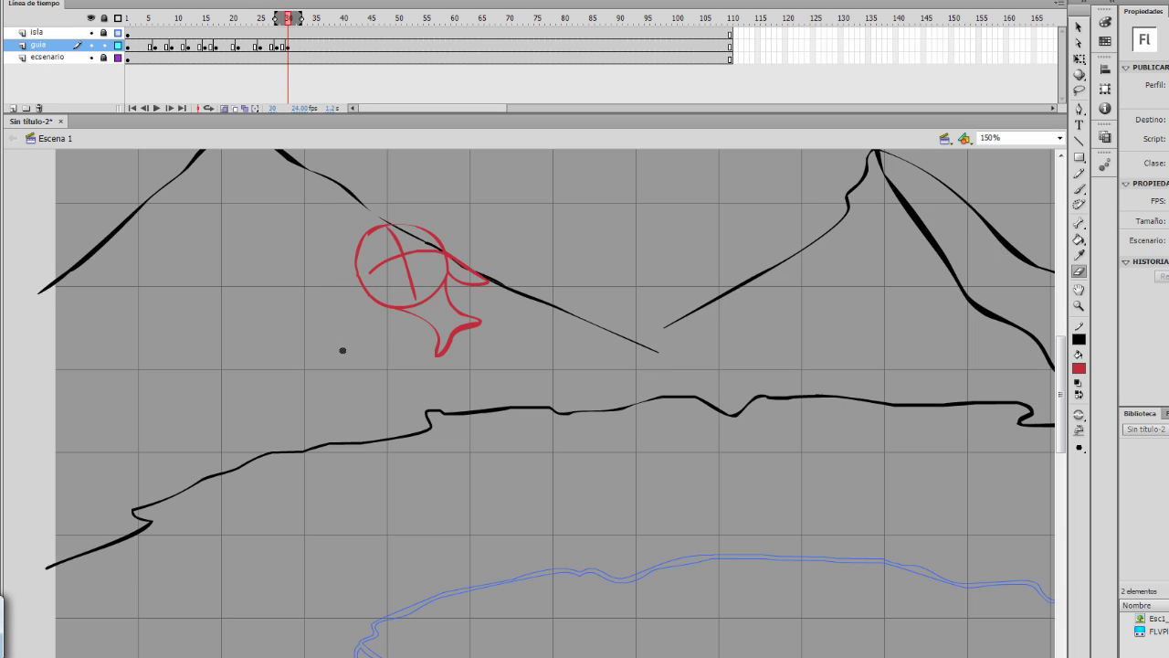
key("period")
key("period")
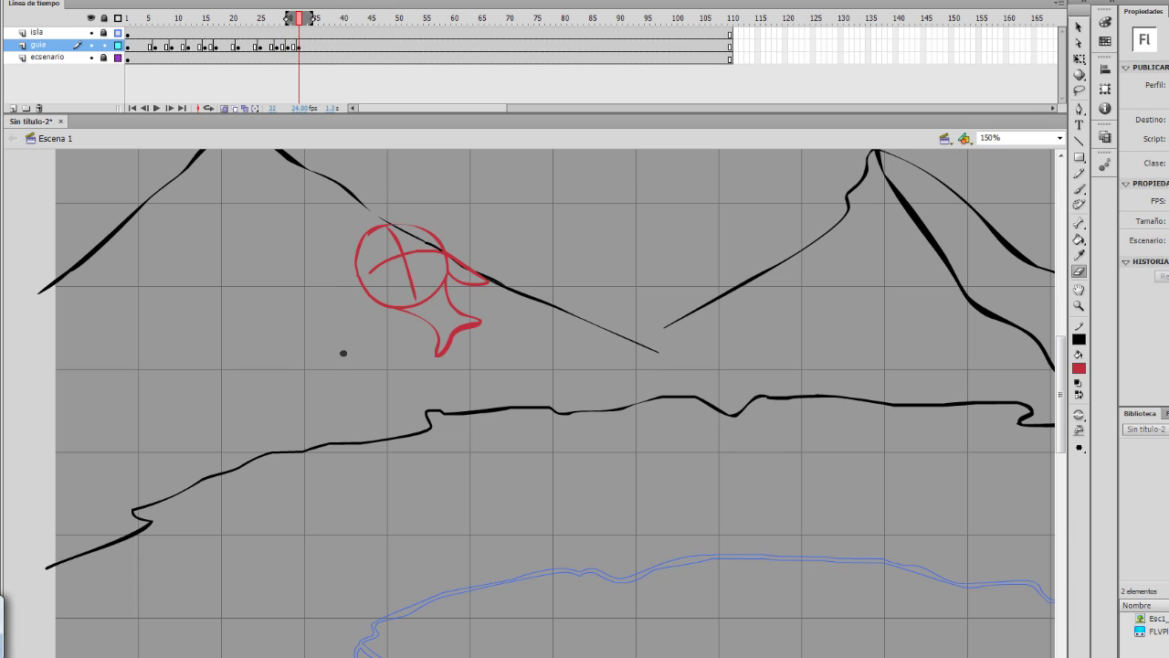
Step: Limit the onion skin to one previous frame and draw a folded left fin on the figure at frame 28
key("comma")
key("comma")
key("comma")
key("comma")
left_click_drag(293, 20, 265, 22)
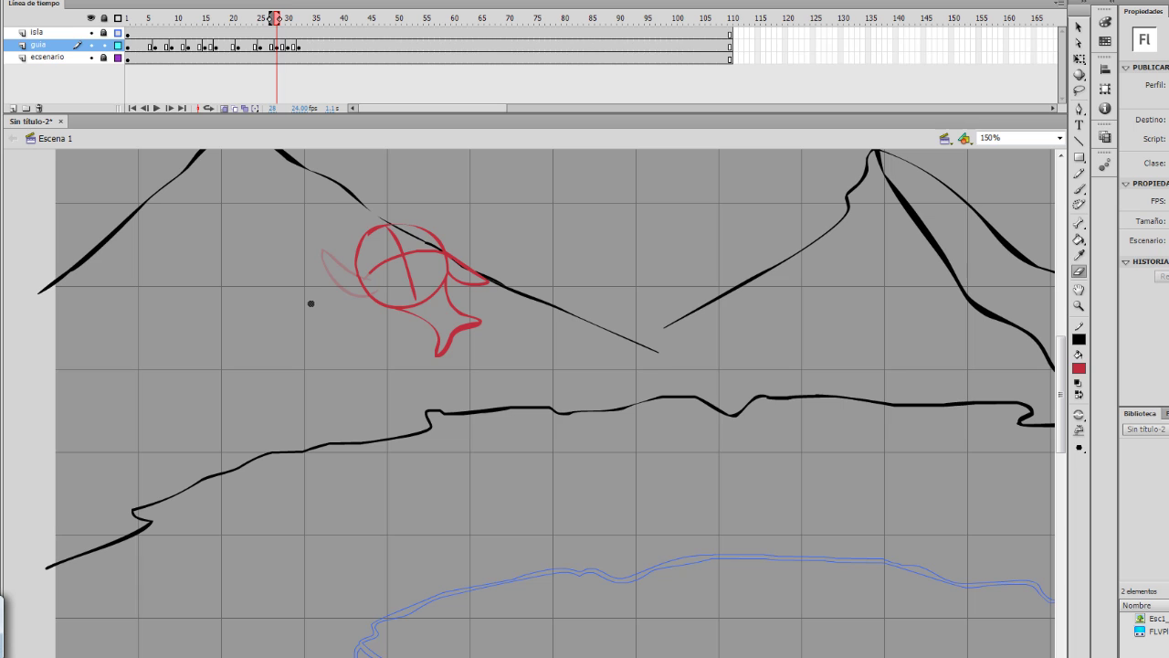
key("b")
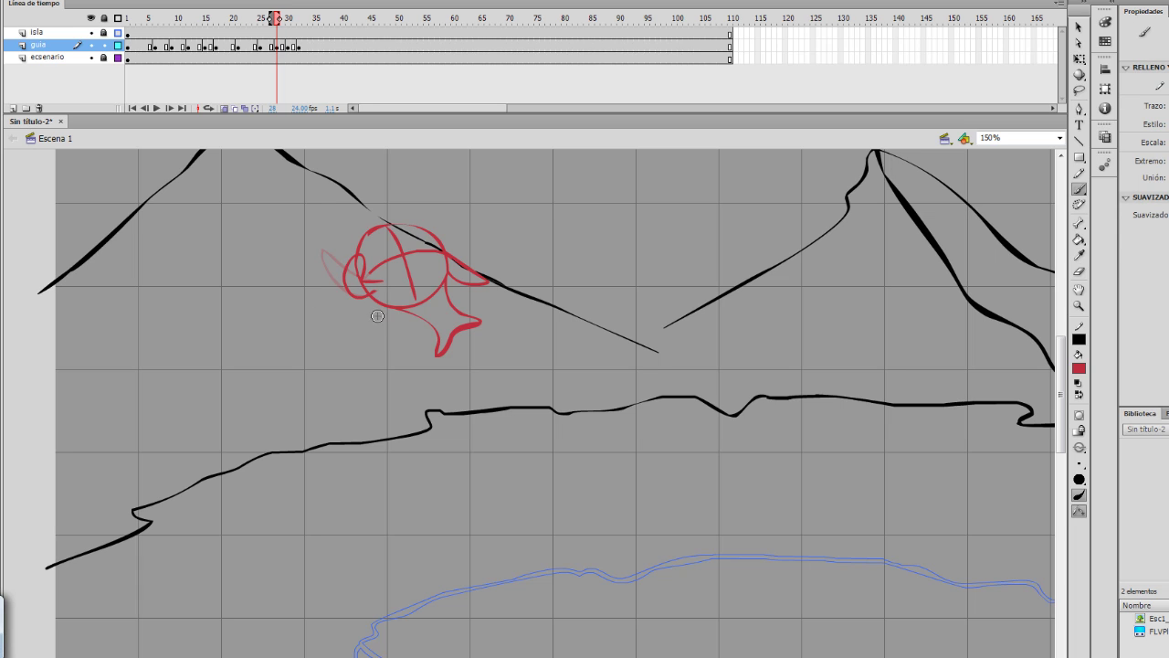
Step: At frame 30, draw the figure's left fin stretched diagonally down and outward, undoing the trial strokes
key("period")
key("period")
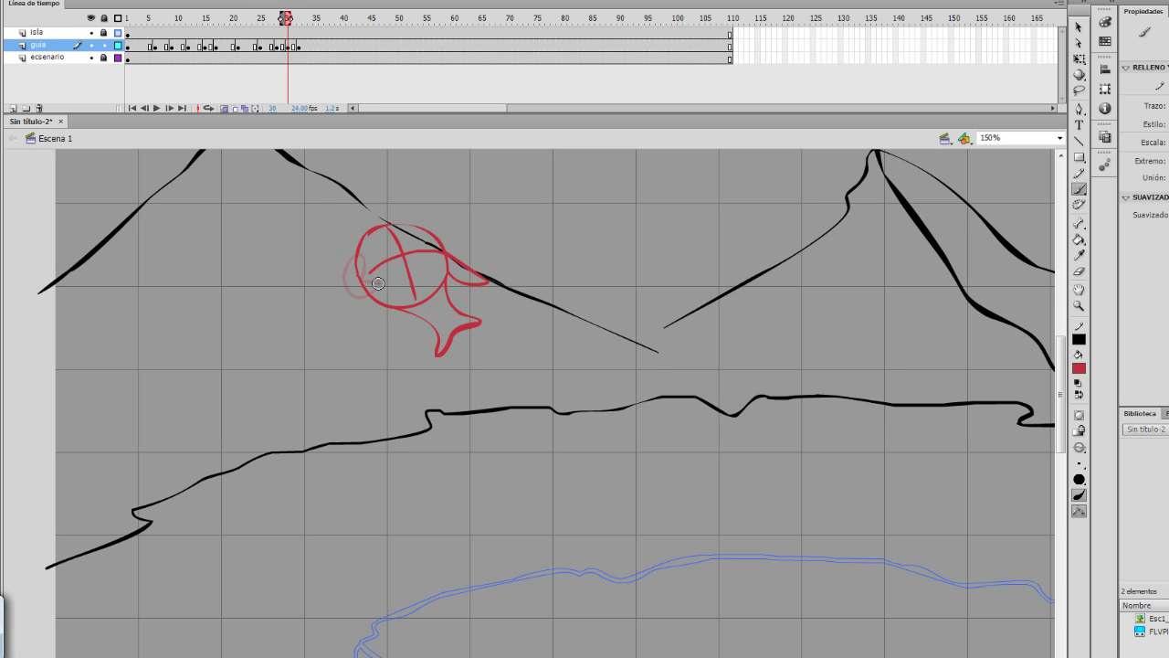
left_click_drag(359, 321, 383, 296)
key("ctrl+z")
key("ctrl+z")
key("ctrl+z")
left_click_drag(352, 301, 382, 278)
key("ctrl+z")
Step: At frame 32, draw the figure's left fin hanging downward beneath the circle
key(".")
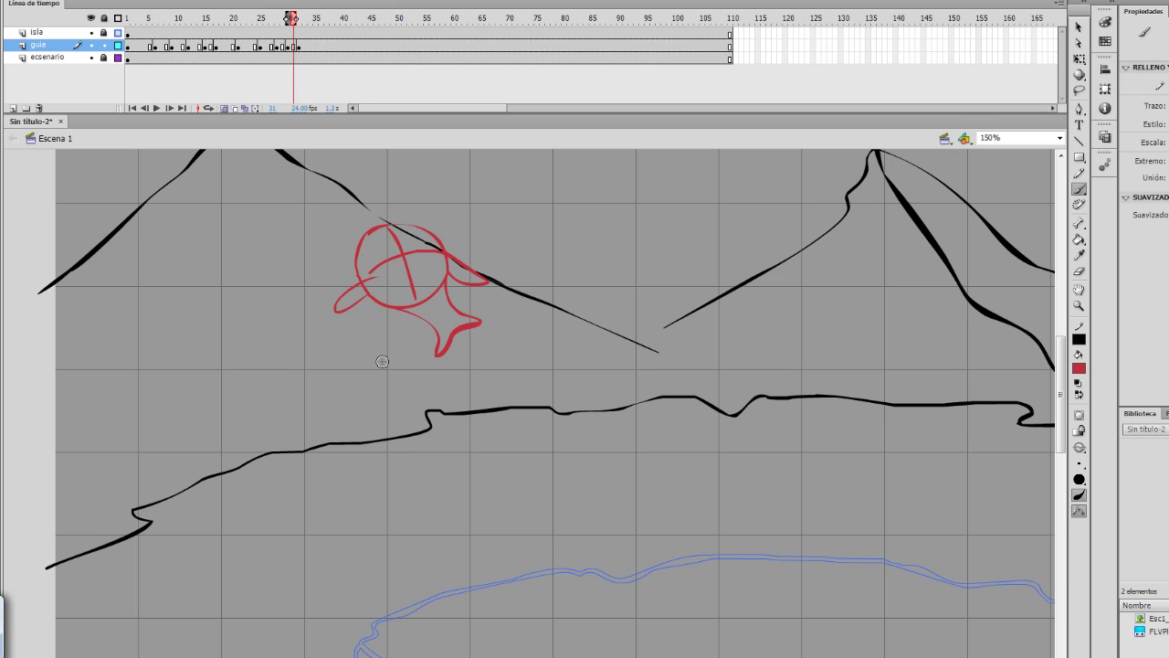
key(".")
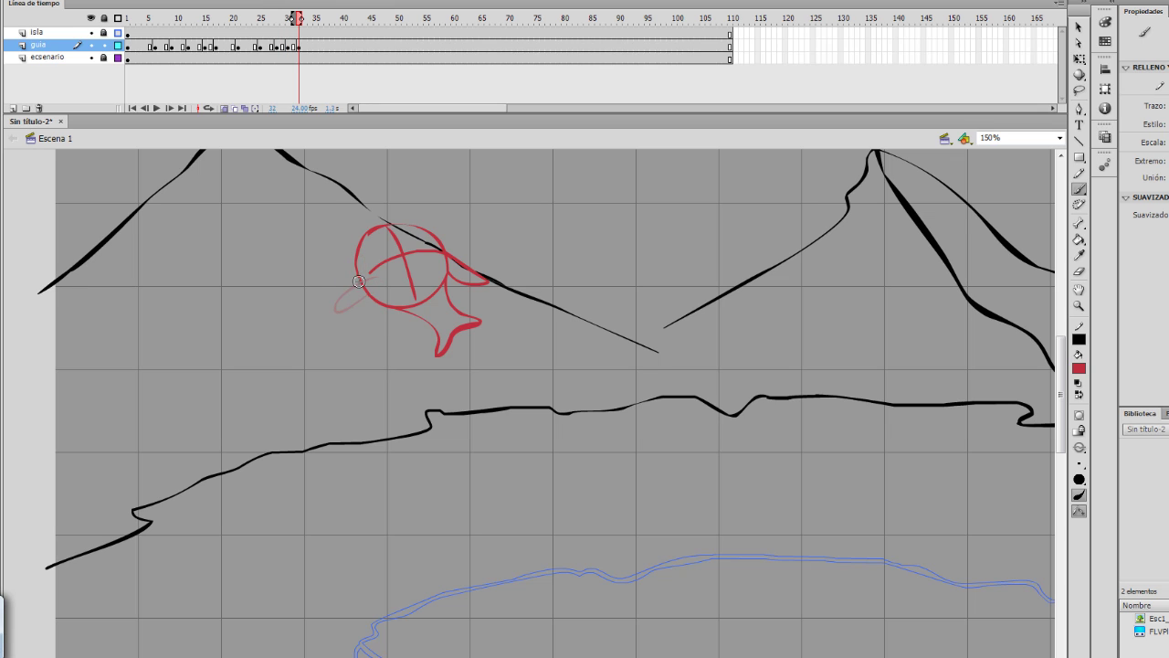
mouse_move(386, 349)
left_mouse_down()
mouse_move(377, 292)
mouse_move(383, 306)
left_mouse_up()
key("ctrl+z")
Step: Insert a blank keyframe at frame 35 of the guia layer and draw a red circle just above the shoreline, lower left of the previous figure
key(".")
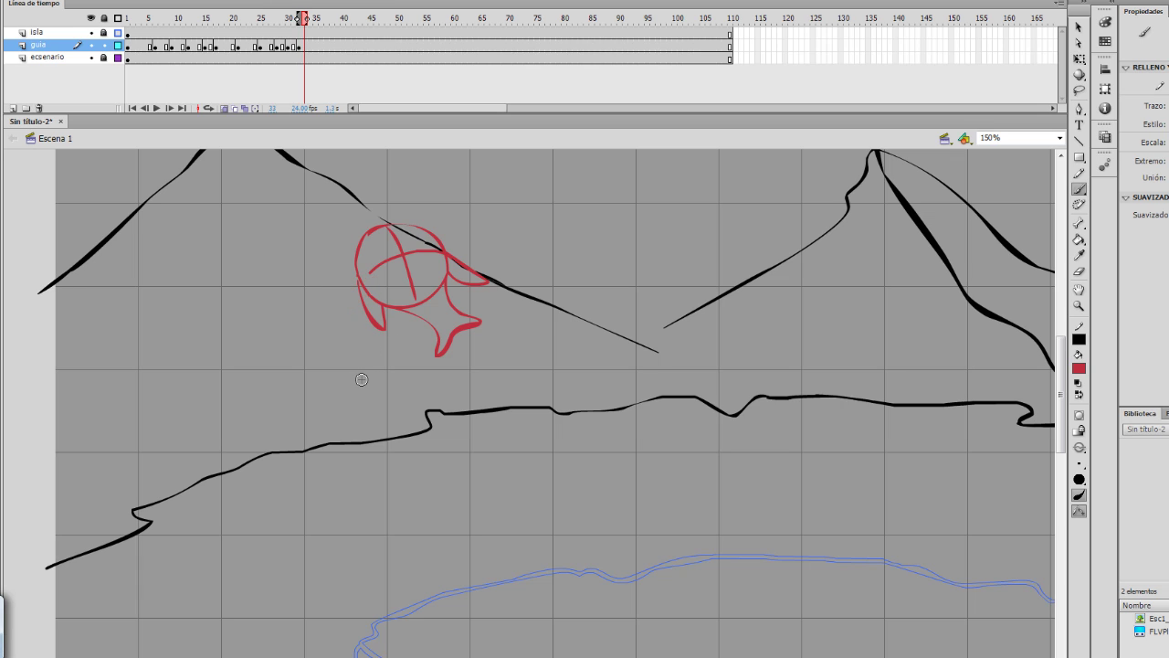
key(".")
key(".")
key("F7")
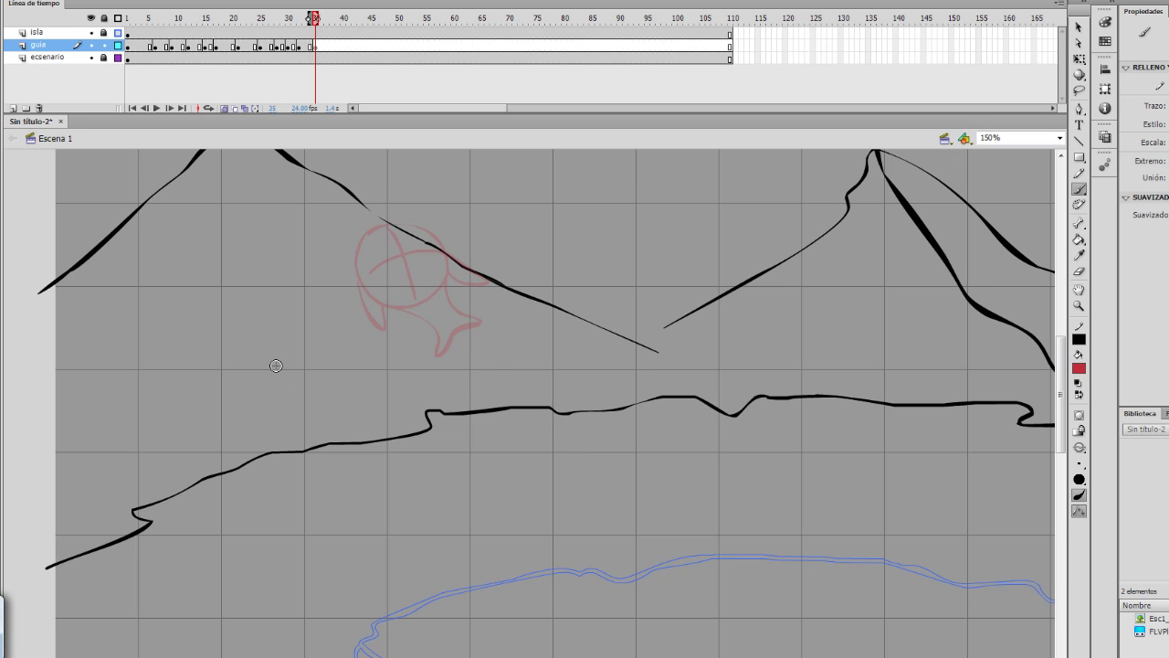
mouse_move(269, 349)
left_mouse_down()
mouse_move(269, 415)
mouse_move(299, 438)
mouse_move(340, 425)
left_mouse_up()
key("ctrl+z")
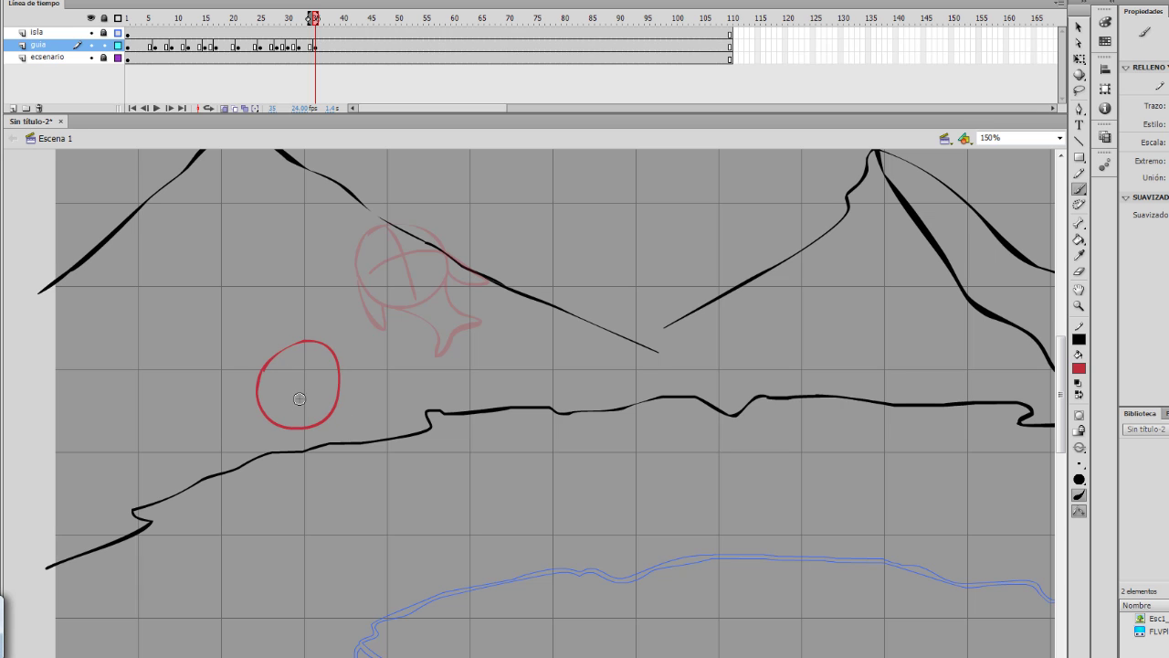
key("ctrl+z")
mouse_move(262, 361)
left_mouse_down()
mouse_move(344, 383)
mouse_move(329, 448)
mouse_move(272, 439)
mouse_move(262, 360)
left_mouse_up()
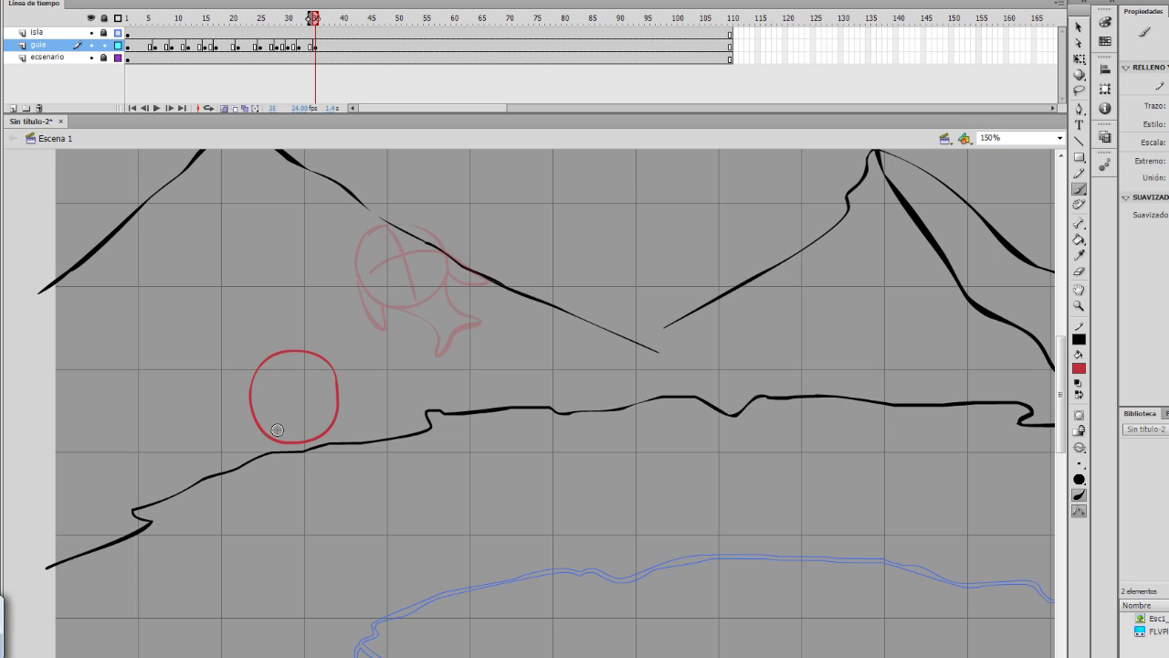
Step: Add two curved guide lines inside the circle and draw a forked tail rising from its upper right, replacing the first straight attempt
left_click_drag(320, 387, 310, 355)
mouse_move(253, 387)
left_mouse_down()
mouse_move(273, 425)
mouse_move(333, 425)
left_mouse_up()
left_click_drag(313, 325, 309, 350)
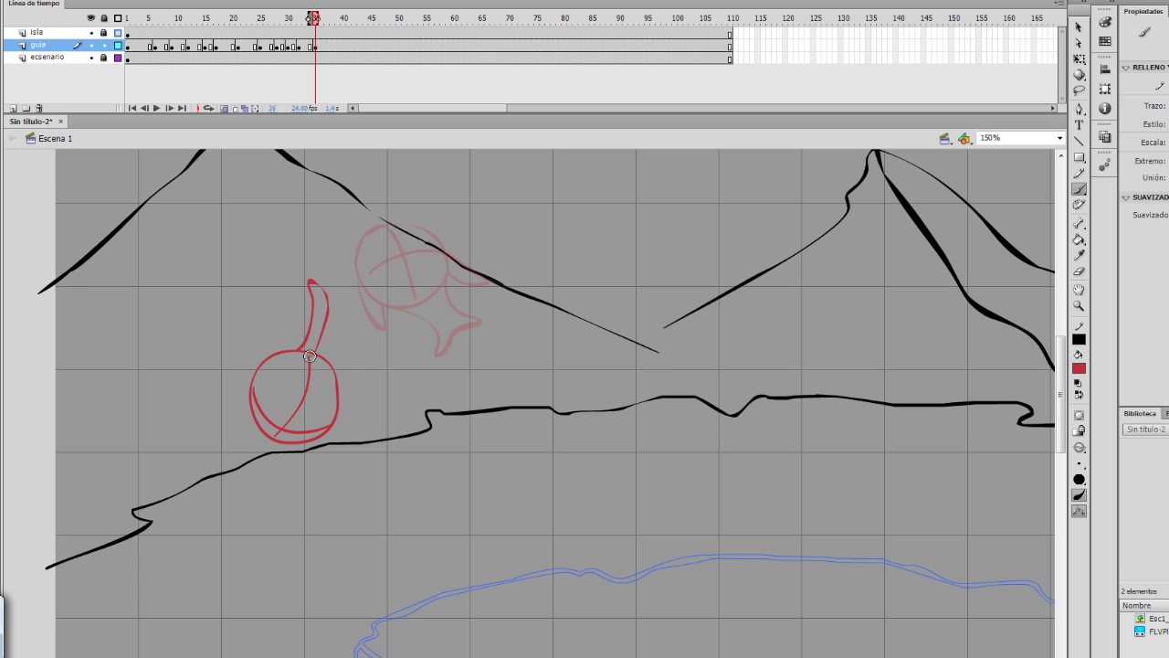
key("ctrl+z")
mouse_move(348, 313)
left_mouse_down()
mouse_move(322, 333)
mouse_move(333, 353)
mouse_move(340, 343)
mouse_move(339, 359)
mouse_move(353, 328)
mouse_move(341, 385)
left_mouse_up()
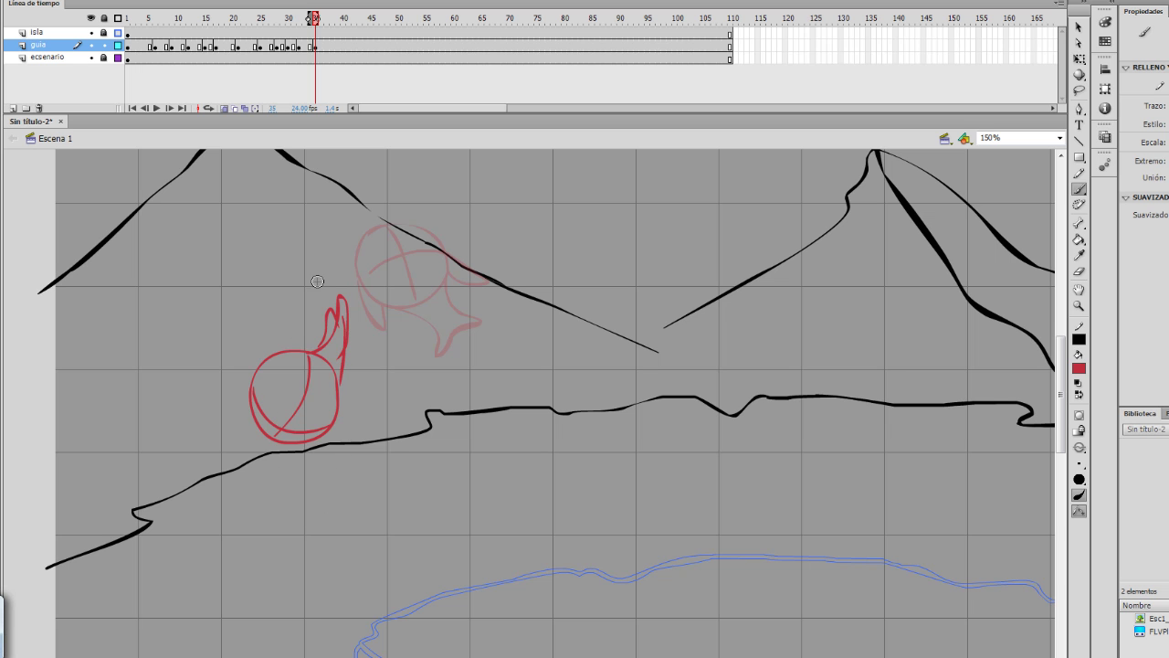
Step: Insert a blank keyframe at frame 39 of the guia layer and extend the onion skin range back to frame 33
left_click_drag(323, 520, 454, 351)
key(".")
key(".")
key(".")
key(".")
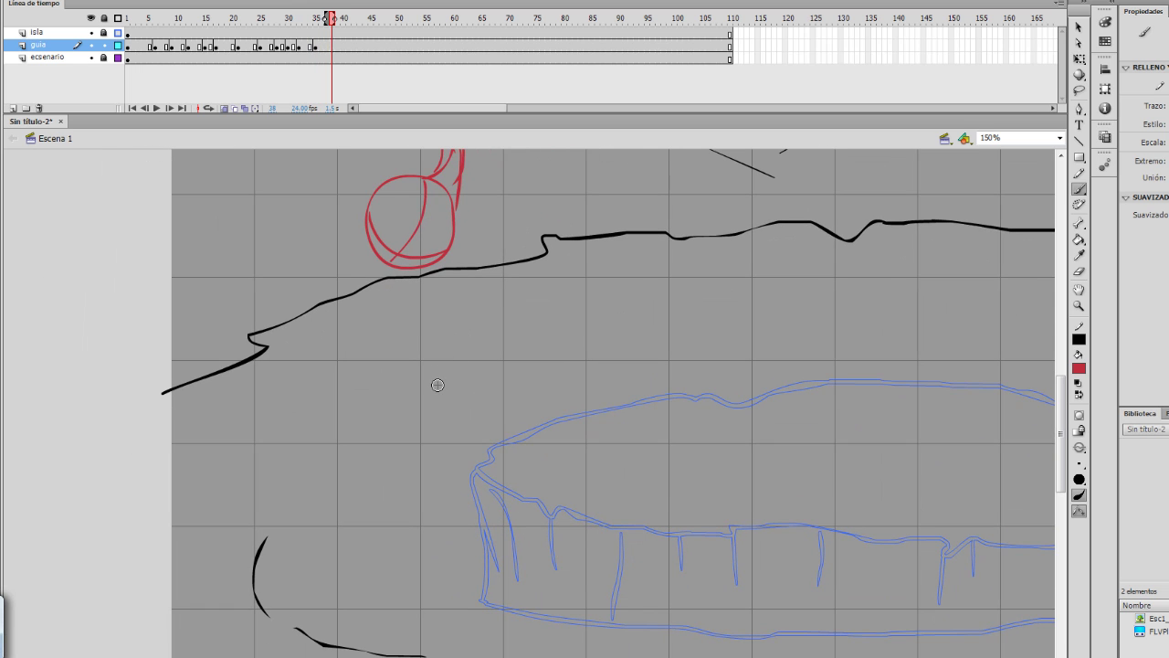
key("F7")
scroll(445, 472, "up", 3)
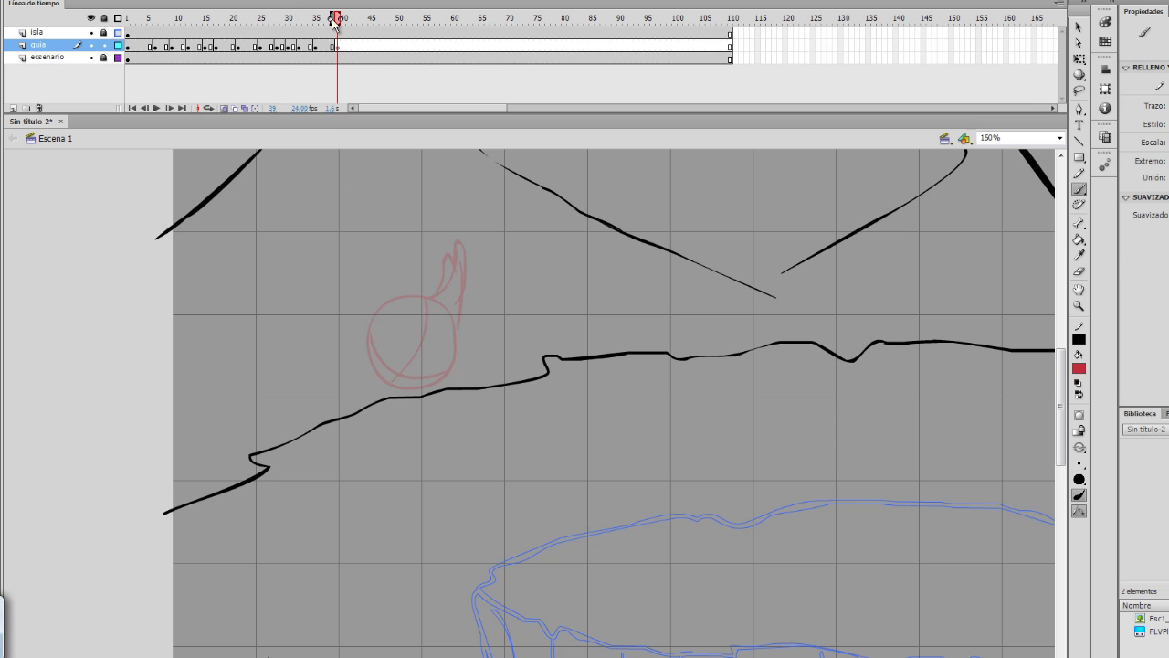
left_click_drag(331, 19, 302, 18)
scroll(399, 457, "down", 3)
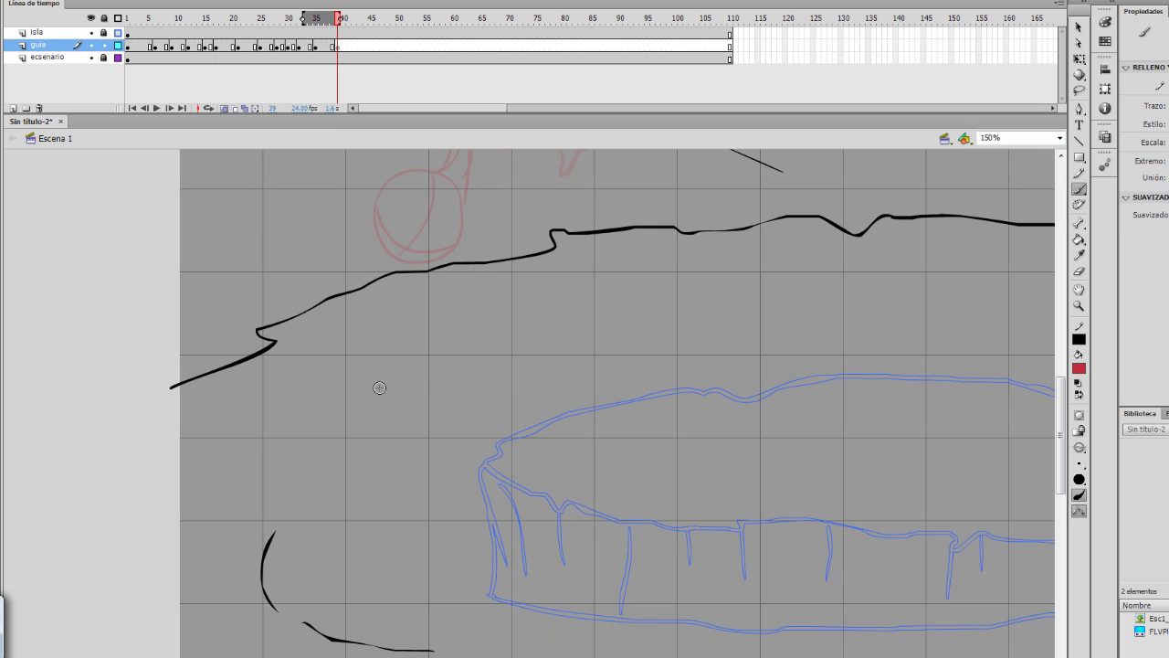
Step: At frame 39, draw a red circle below the shoreline with two curved guide lines inside and a two-pronged tail rising from its upper right
left_click_drag(421, 459, 442, 422)
key("ctrl+z")
mouse_move(362, 371)
left_mouse_down()
mouse_move(375, 453)
mouse_move(426, 455)
mouse_move(448, 420)
left_mouse_up()
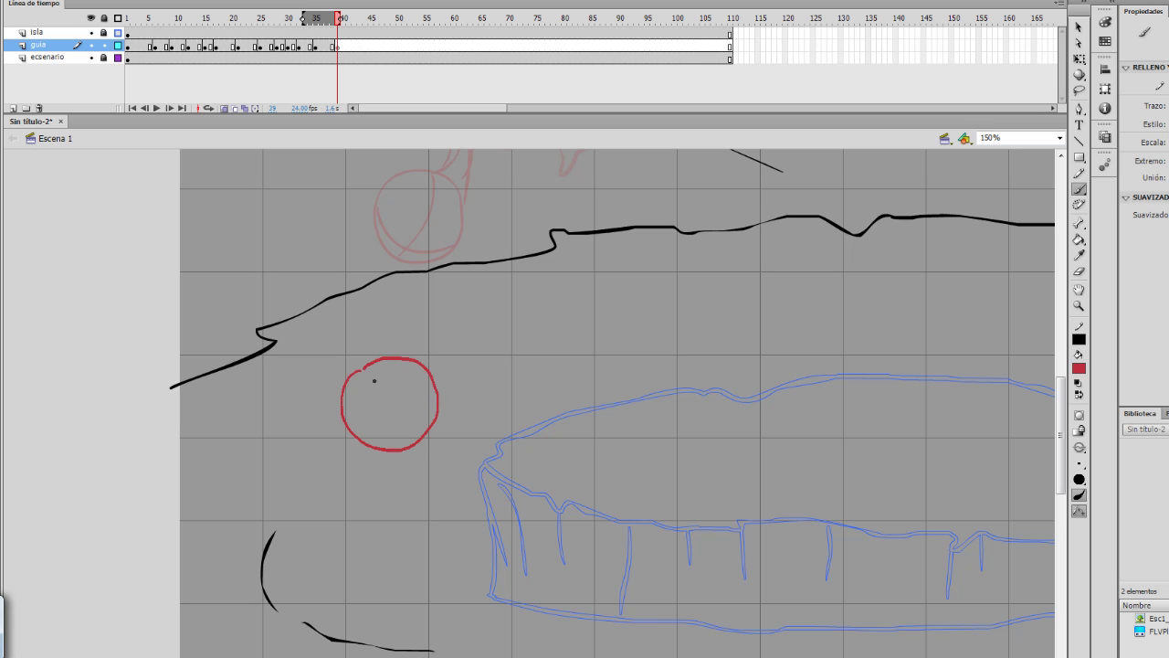
left_click_drag(373, 380, 356, 375)
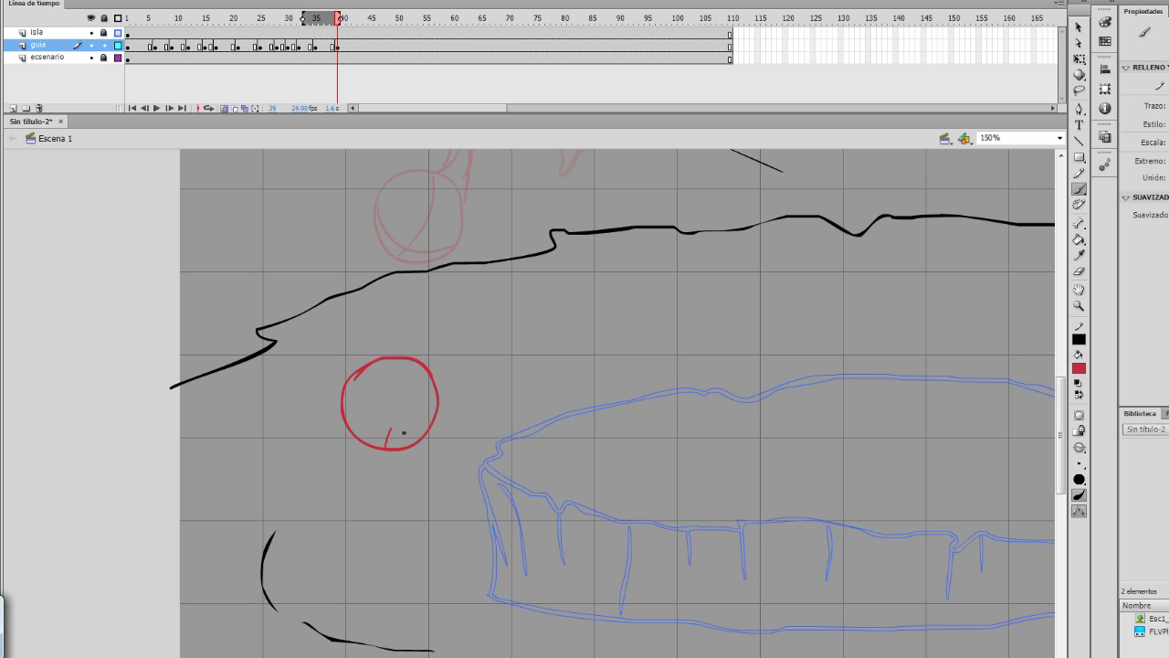
left_click_drag(389, 444, 391, 359)
mouse_move(343, 413)
left_mouse_down()
mouse_move(399, 453)
mouse_move(434, 417)
left_mouse_up()
mouse_move(422, 299)
left_mouse_down()
mouse_move(446, 354)
mouse_move(419, 349)
left_mouse_up()
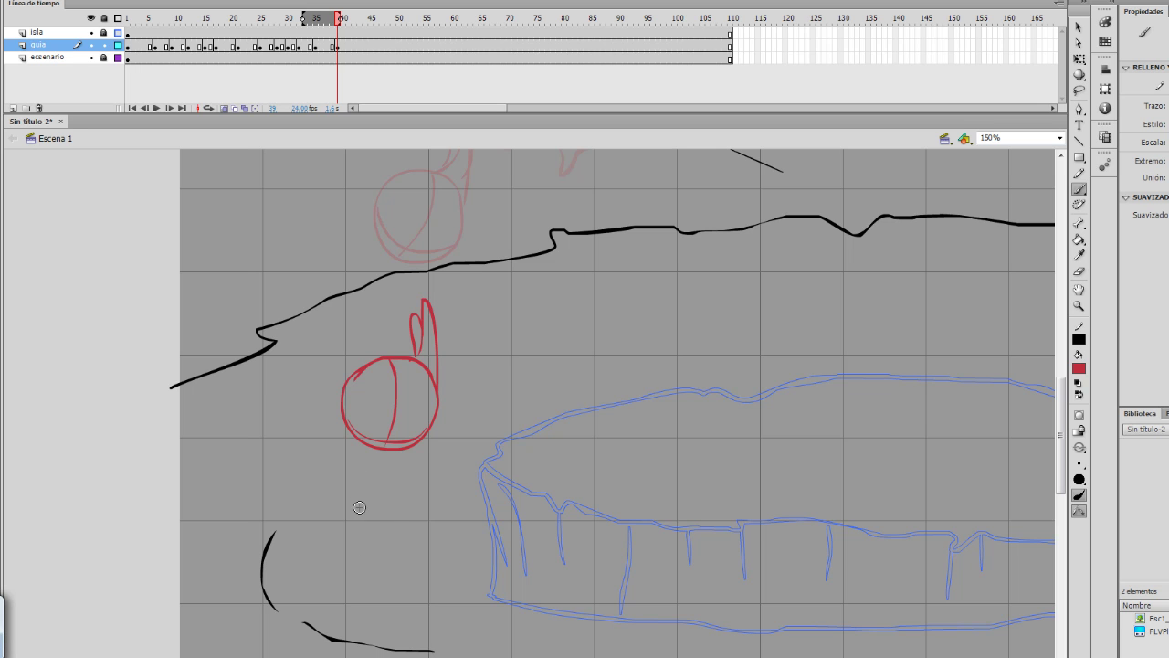
Step: Insert a blank keyframe at frame 40 of the guia layer and draw a red splash of pointed water spikes below the previous figure
key("F7")
scroll(378, 517, "down", 3)
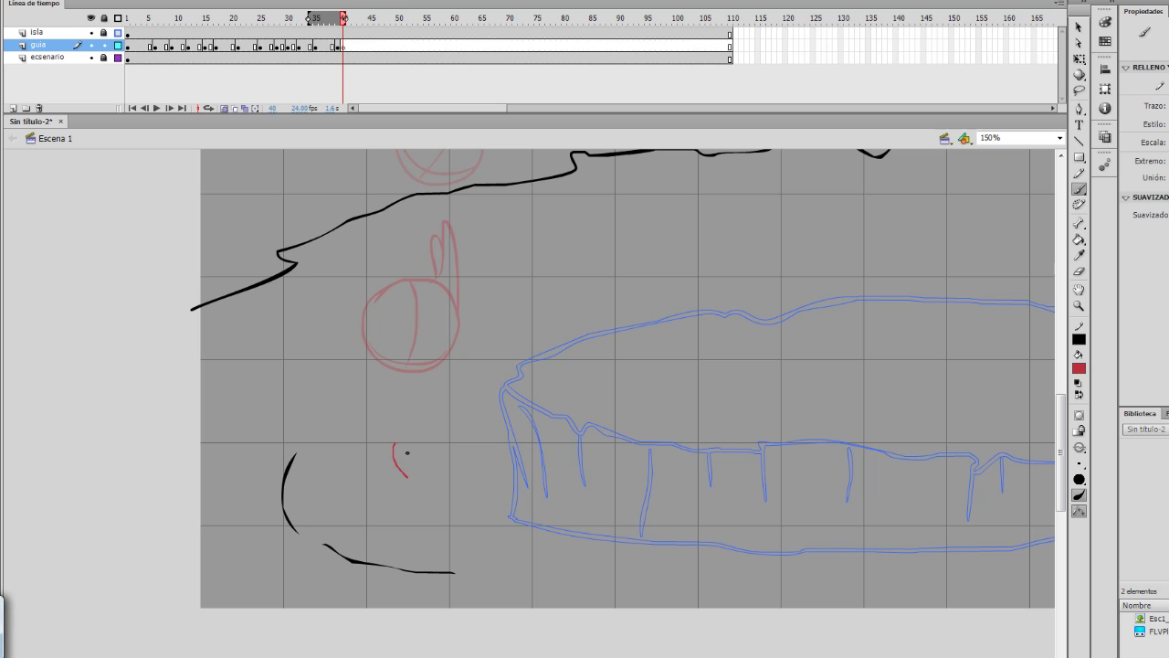
mouse_move(407, 453)
left_mouse_down()
mouse_move(420, 490)
mouse_move(422, 437)
mouse_move(393, 484)
left_mouse_up()
key("ctrl+z")
left_click_drag(433, 433, 431, 447)
mouse_move(383, 492)
left_mouse_down()
mouse_move(411, 507)
mouse_move(448, 482)
mouse_move(422, 480)
left_mouse_up()
key("ctrl+z")
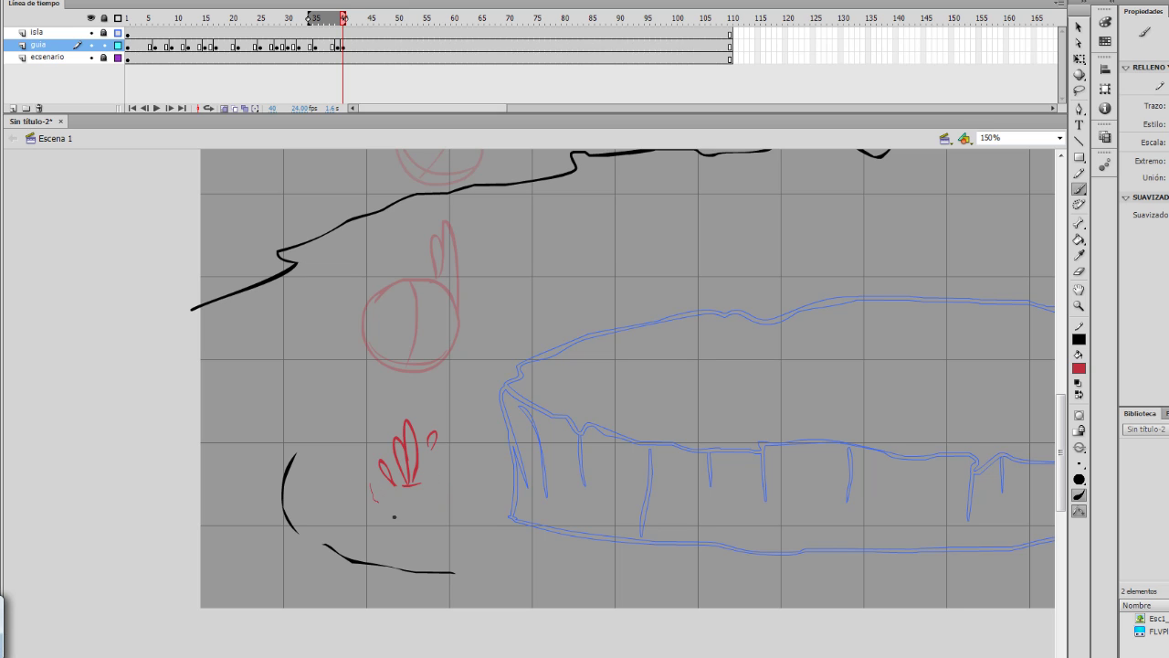
left_click_drag(395, 517, 454, 484)
key("ctrl+z")
mouse_move(374, 482)
left_mouse_down()
mouse_move(381, 513)
mouse_move(429, 499)
left_mouse_up()
mouse_move(456, 462)
left_mouse_down()
mouse_move(373, 532)
mouse_move(349, 494)
mouse_move(362, 515)
mouse_move(383, 478)
mouse_move(362, 450)
left_mouse_up()
mouse_move(434, 472)
left_mouse_down()
mouse_move(445, 426)
mouse_move(434, 469)
left_mouse_up()
Step: Scatter small red droplets above and beside the splash
left_click(357, 428)
left_click(372, 410)
left_click(395, 410)
left_click(425, 379)
left_click(440, 396)
left_click(462, 445)
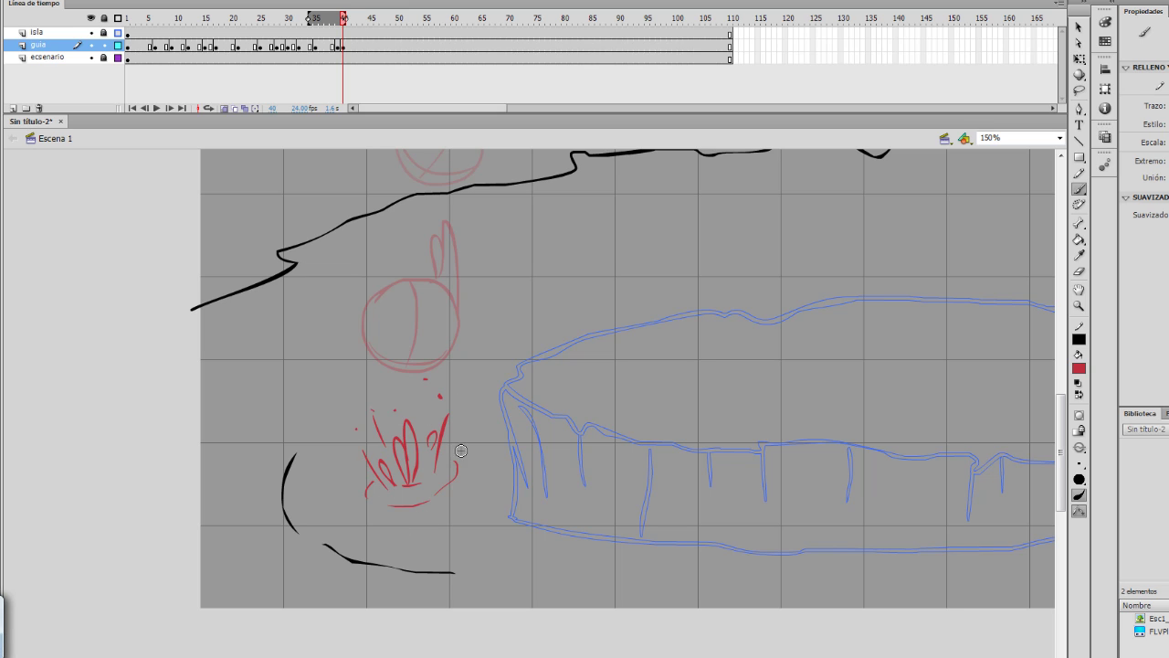
left_click(457, 458)
Step: Insert a blank keyframe at frame 41 and hold the frame 39 drawing three frames longer
key("F7")
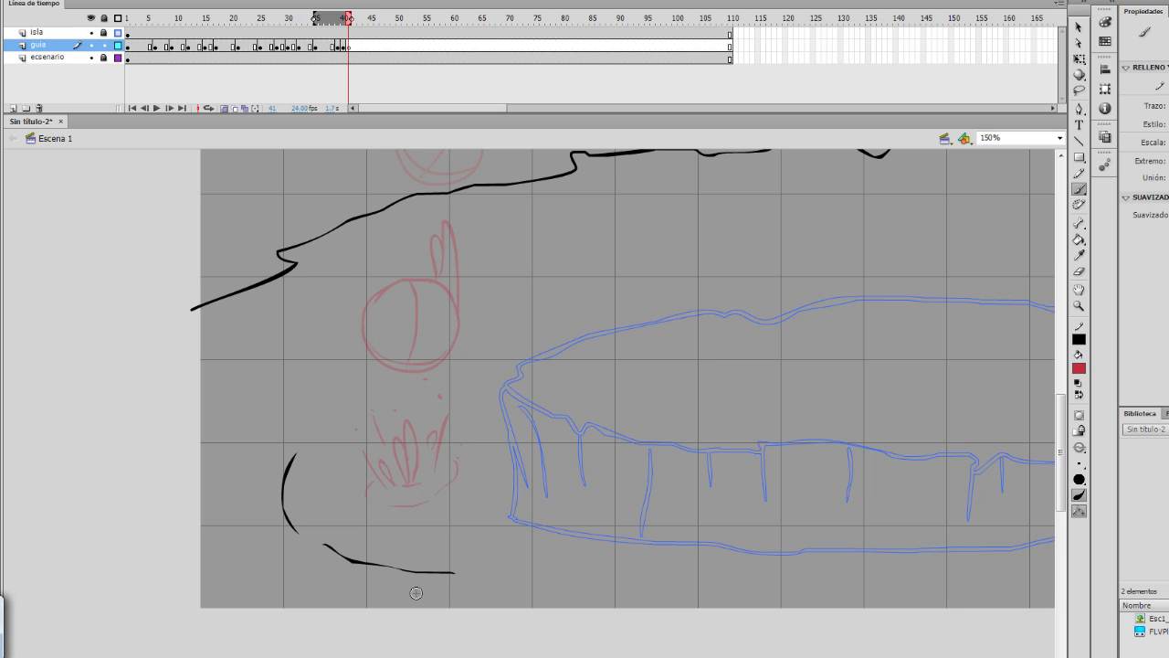
key("comma")
key("comma")
key("F5")
key("F5")
key("F5")
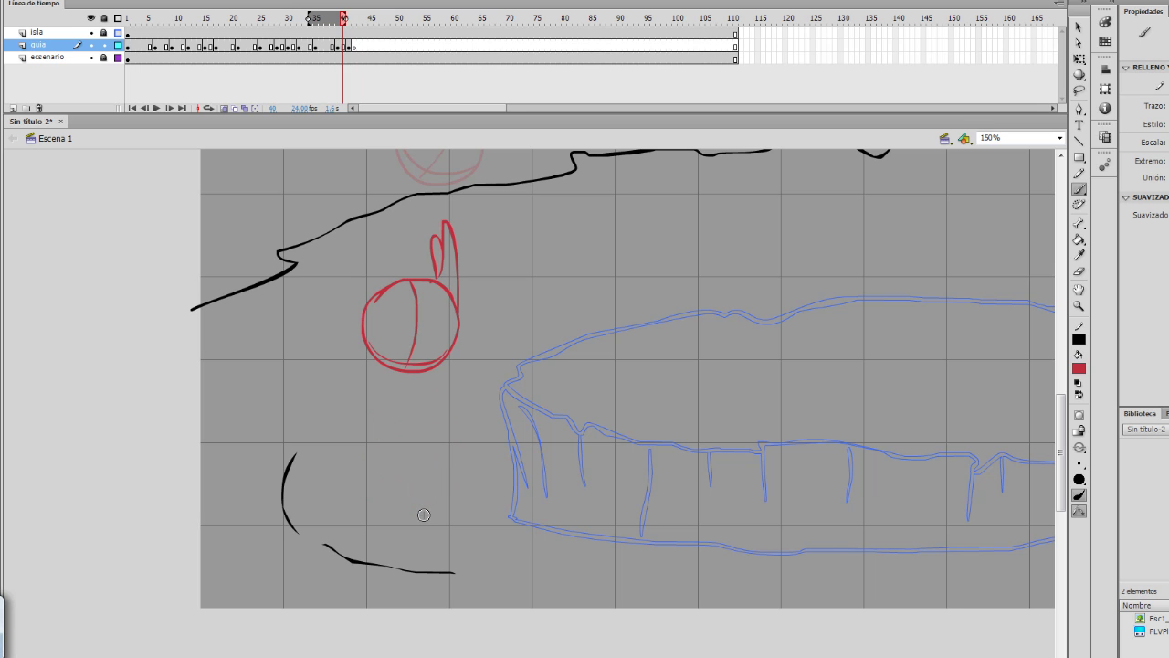
key("period")
key("period")
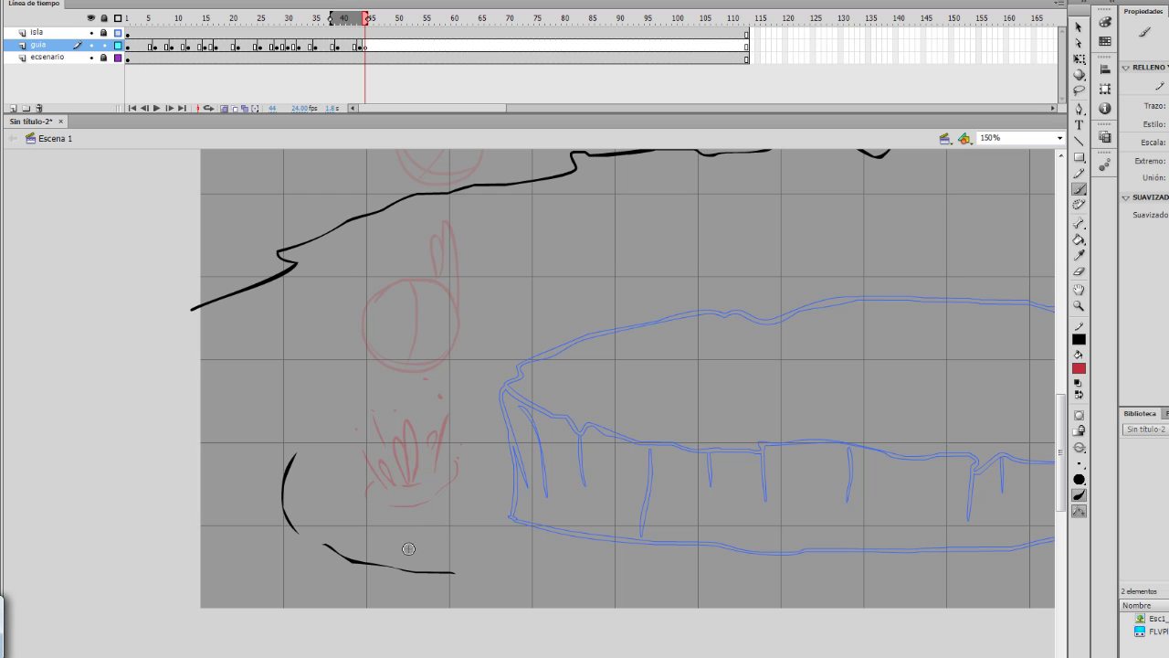
Step: Test the movie to review the animation and close the preview
key("ctrl+Return")
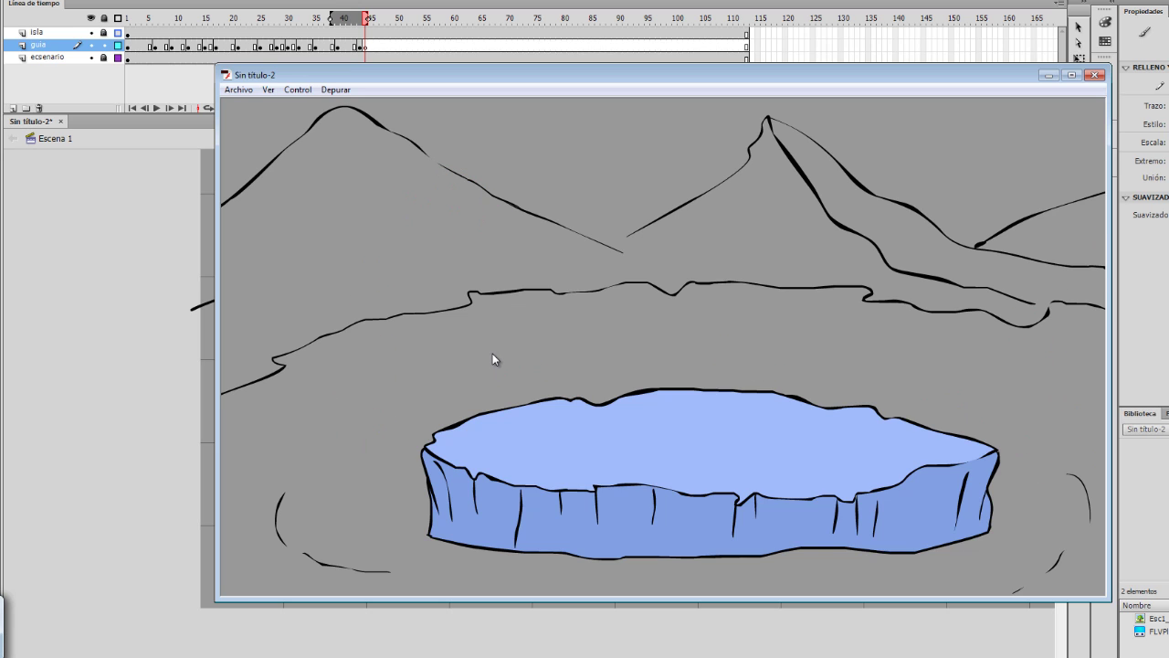
left_click(1097, 76)
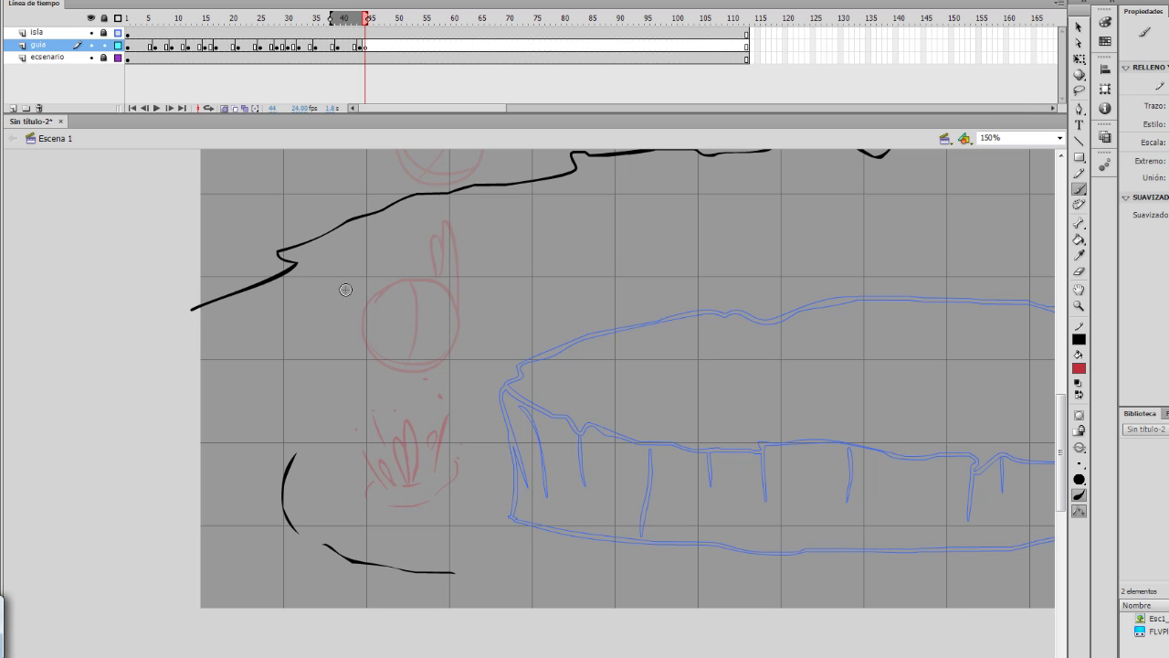
Step: Duplicate the guia layer, placing the copy above isla, and lock the original guia layer
right_click(27, 44)
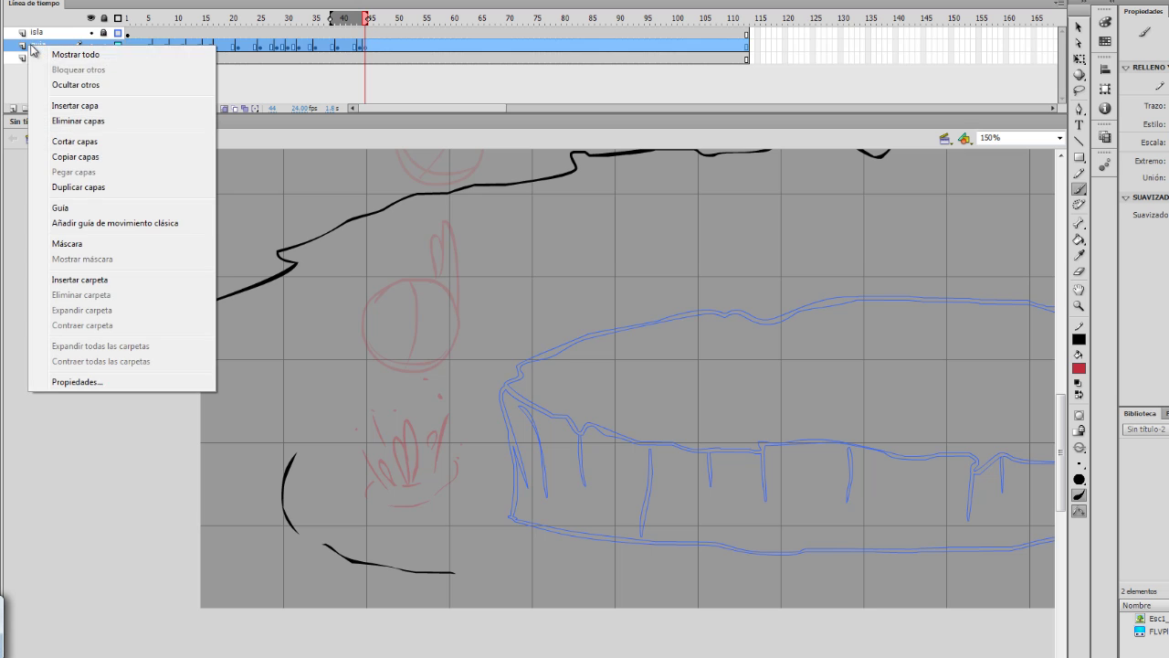
left_click(101, 187)
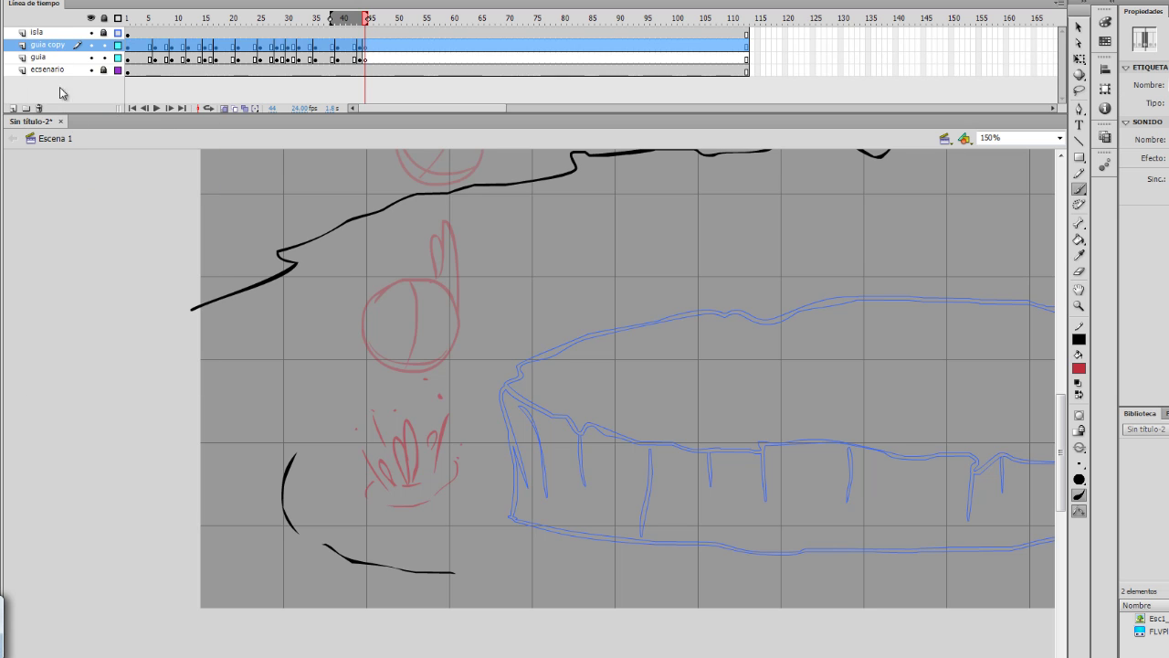
left_click_drag(51, 47, 57, 34)
left_click(367, 34)
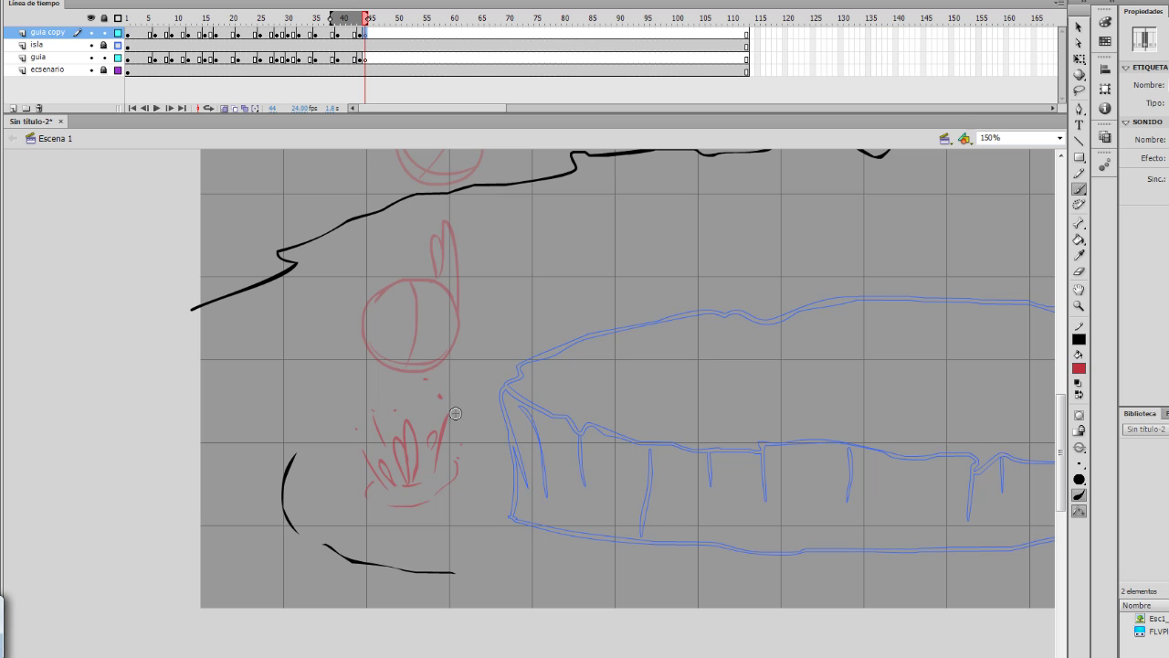
left_click(104, 57)
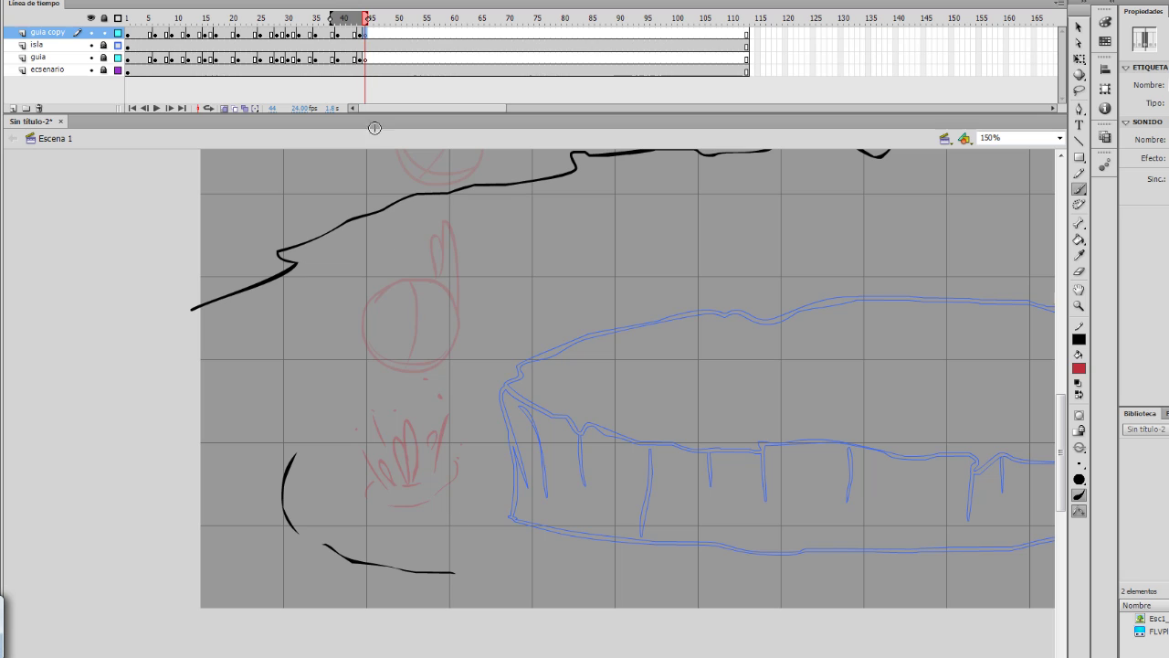
Step: Extend the splash drawing at frame 43 of the guia layer by 12 frames
left_click(360, 59)
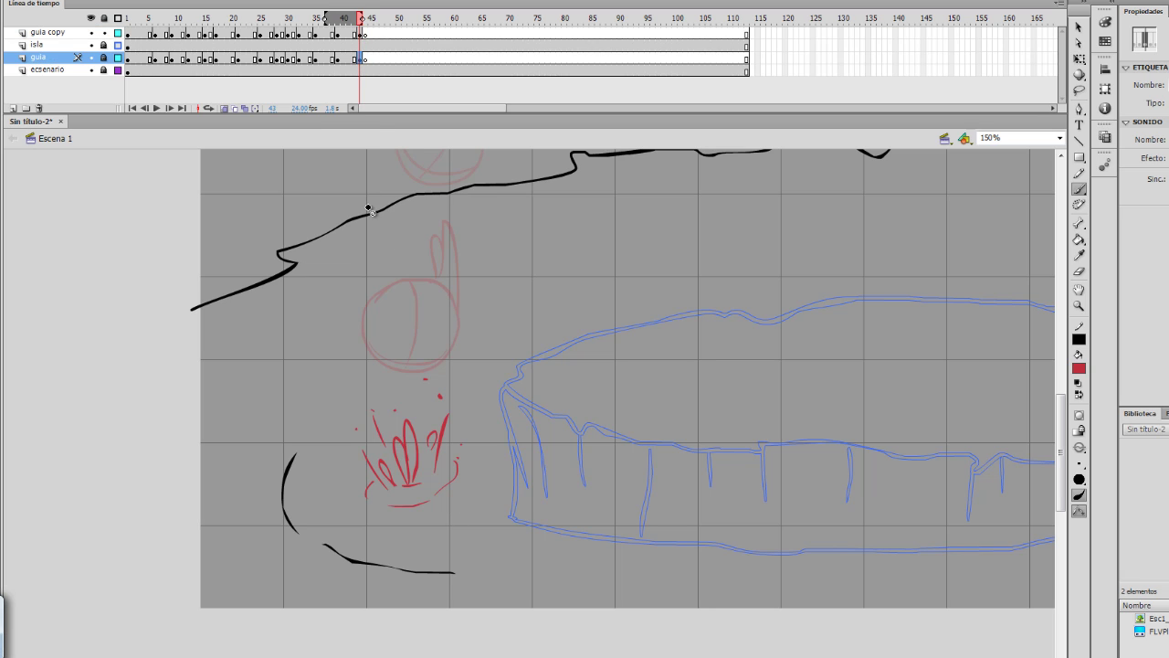
key("F5")
key("F5")
key("F5")
key("F5")
key("F5")
key("F5")
key("F5")
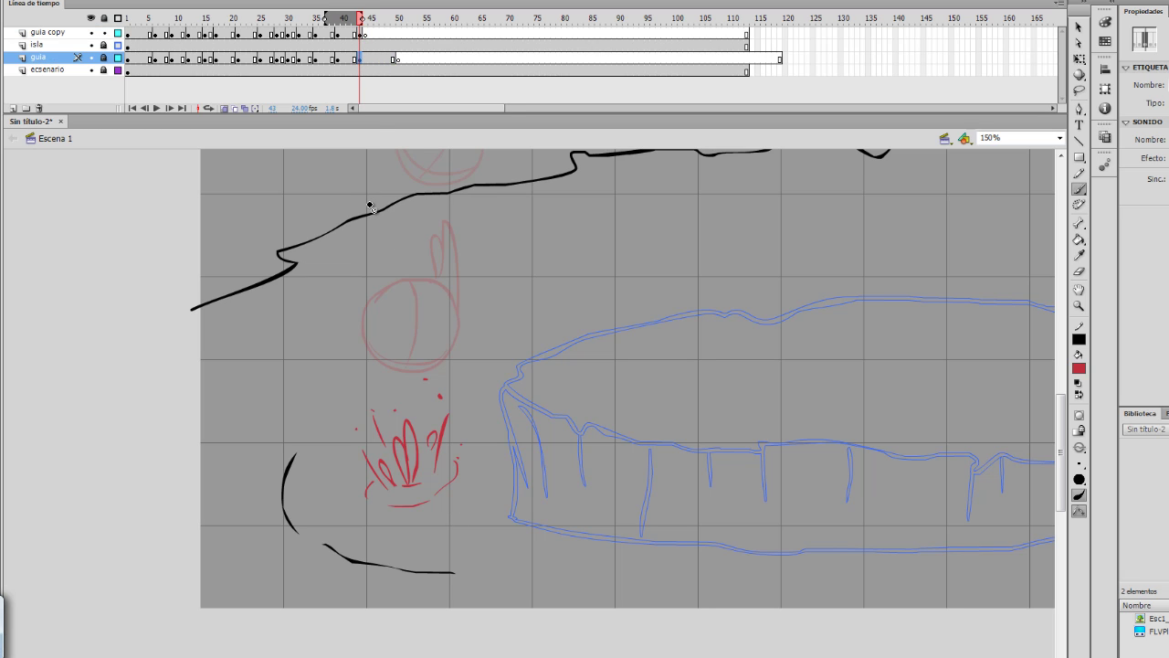
key("F5")
key("F5")
key("F5")
key("F5")
key("F5")
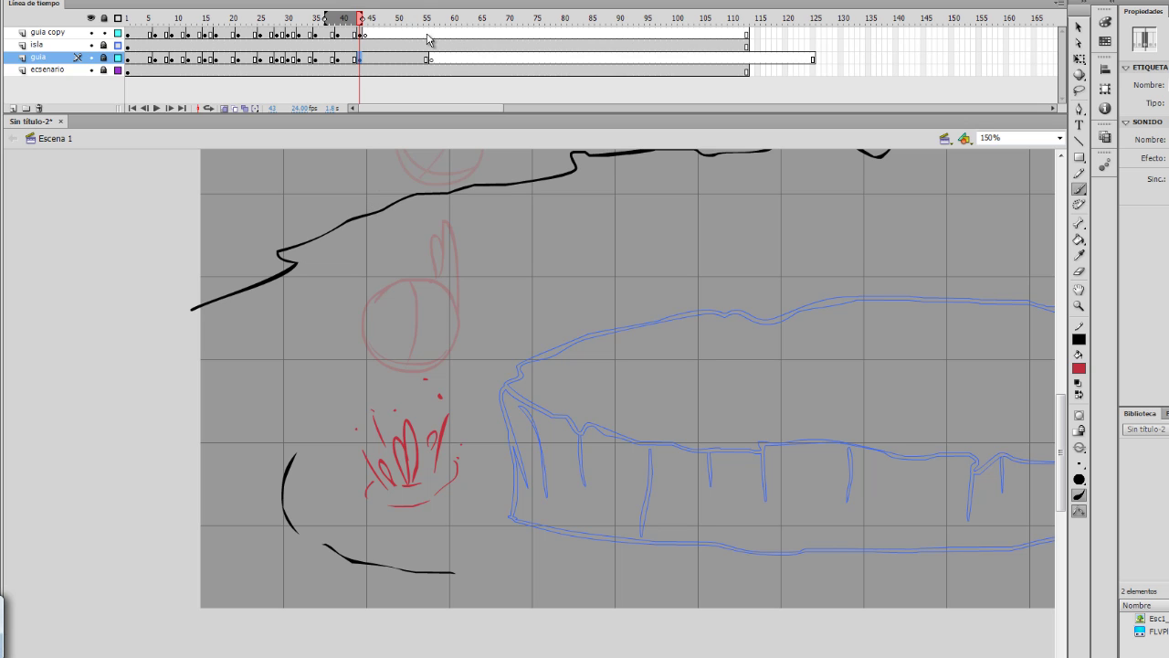
Step: Insert a blank keyframe at frame 56 of guia copy and remove guia's frames beyond 113, ending on guia copy's frame 56
left_click(431, 34)
left_click(432, 37)
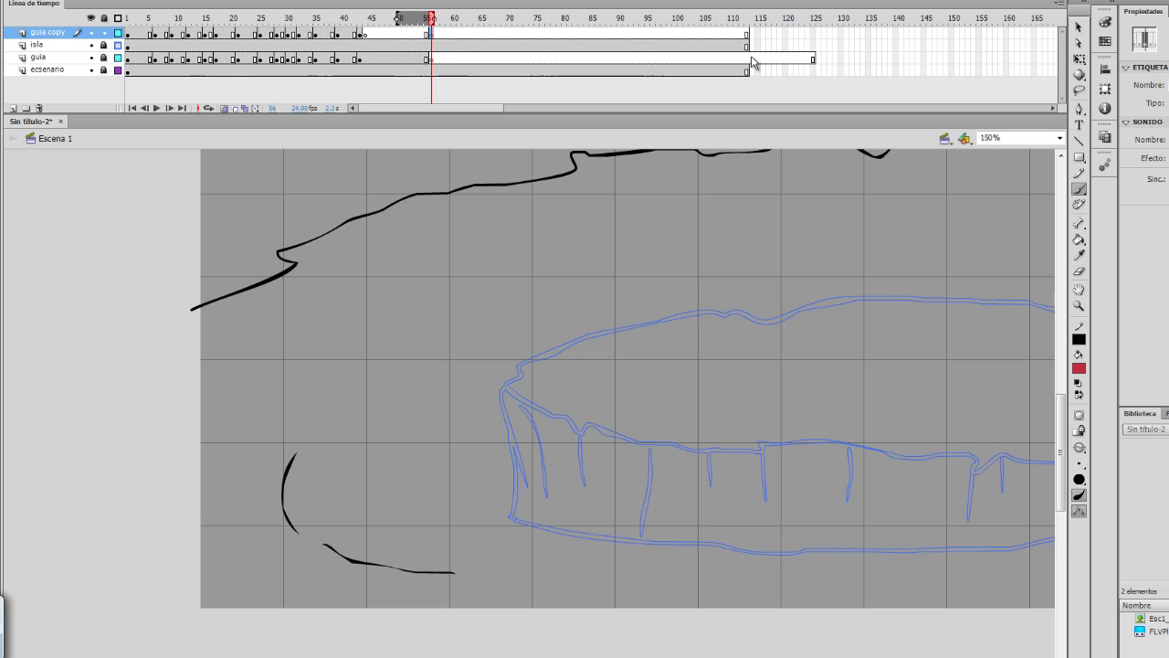
left_click_drag(752, 57, 809, 59)
left_click(816, 58)
left_click(749, 57)
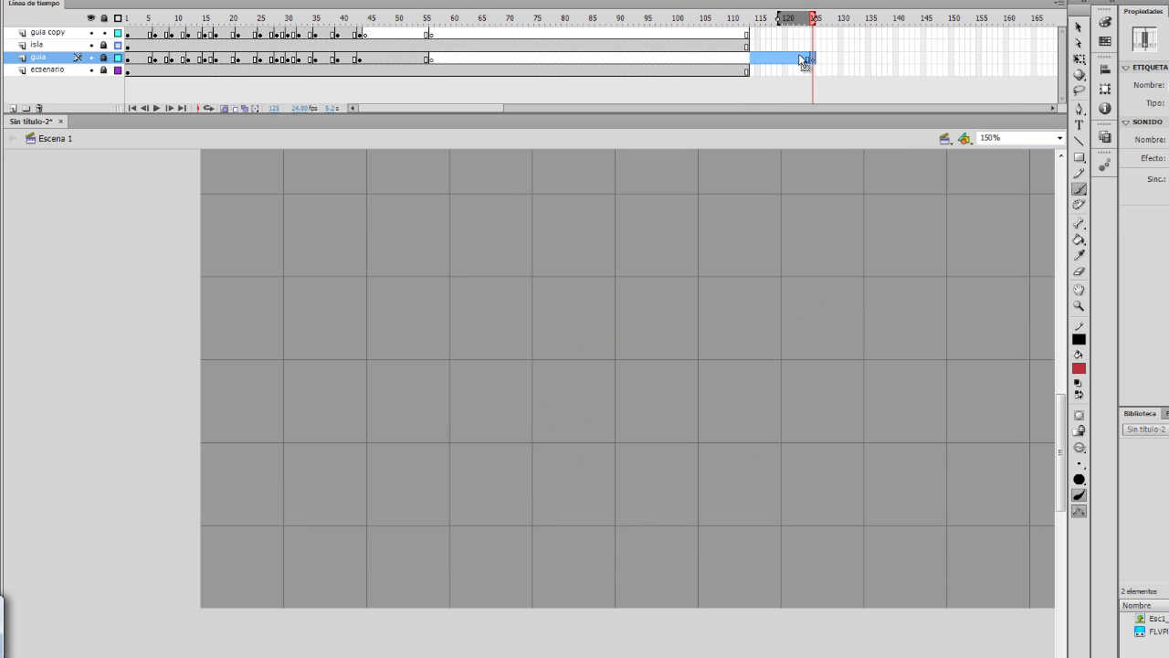
right_click(789, 59)
left_click(822, 134)
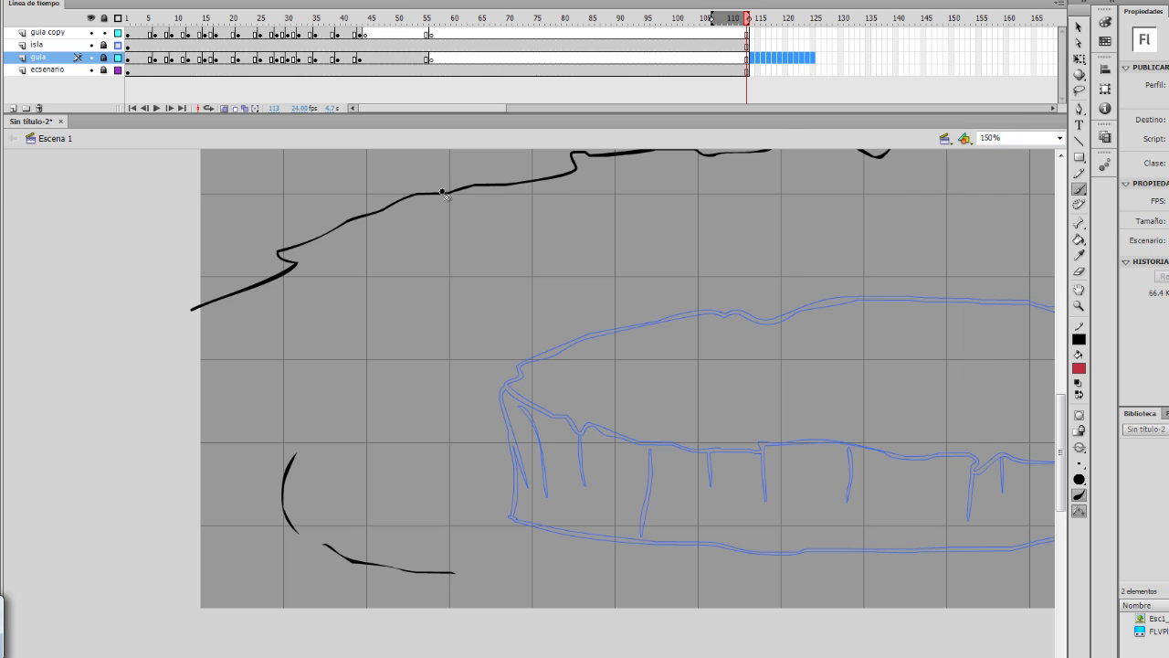
left_click(366, 35)
left_click(430, 34)
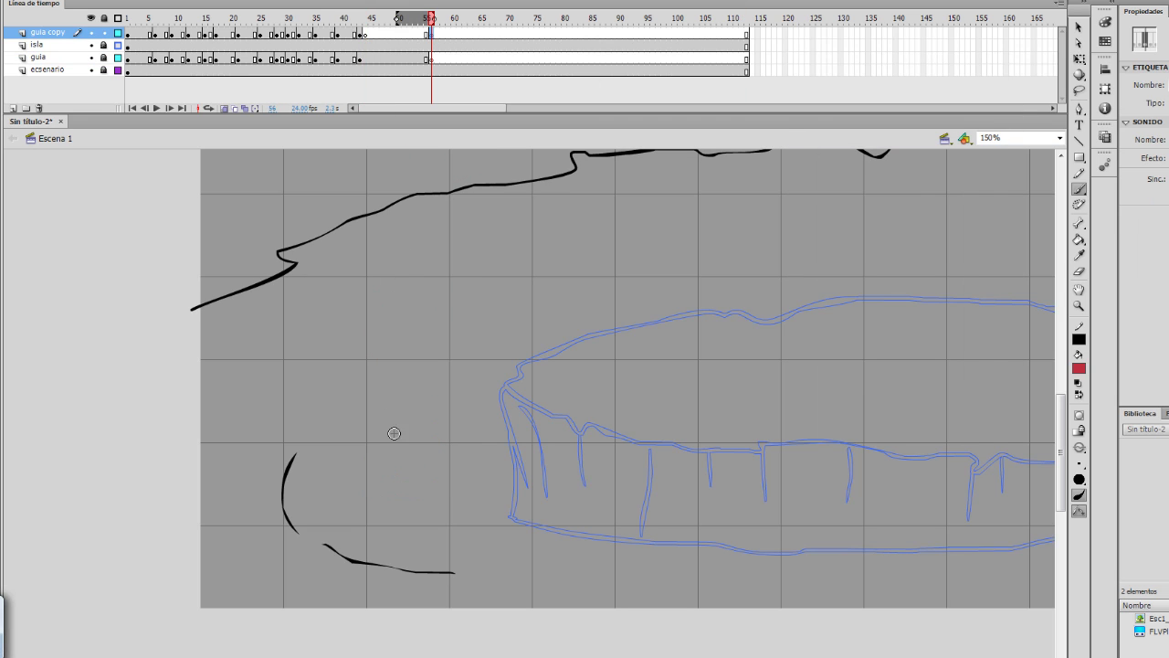
left_click_drag(381, 512, 391, 487)
key("ctrl+z")
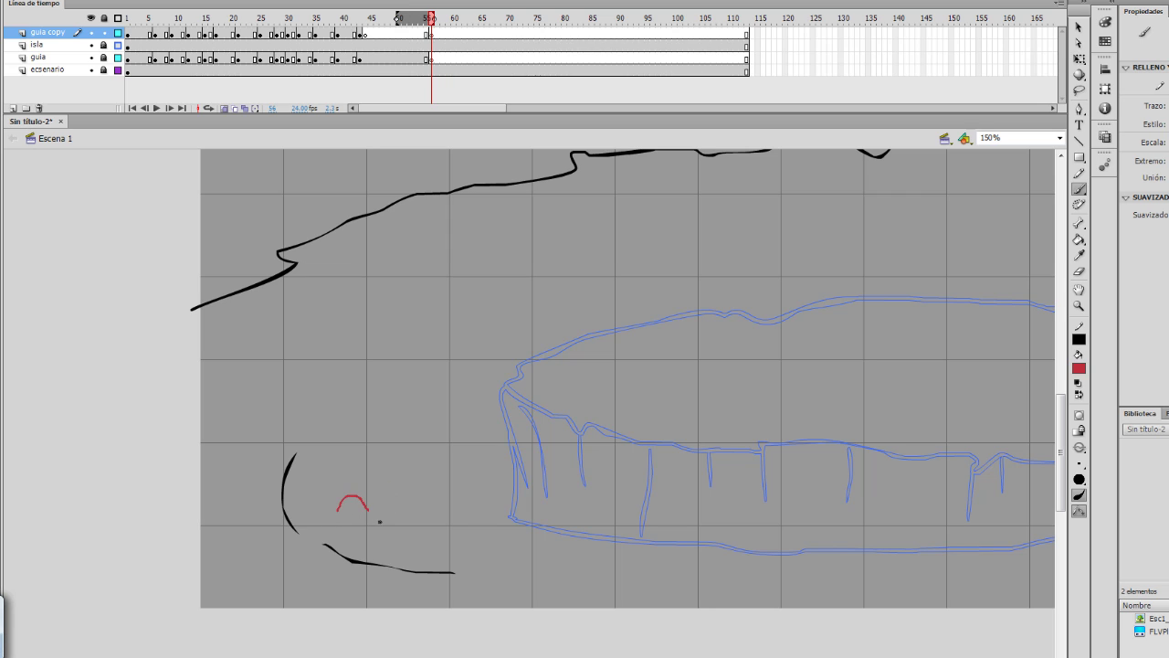
mouse_move(368, 509)
left_mouse_down()
mouse_move(343, 498)
mouse_move(391, 518)
left_mouse_up()
key("ctrl+z")
key("ctrl+z")
key("ctrl+z")
key("ctrl+z")
key("ctrl+z")
left_click_drag(303, 518, 408, 521)
key("ctrl+z")
Step: At frame 56, draw a shallow red arch between the lower-left black curves, with a short vertical line under its peak
left_click_drag(319, 521, 354, 517)
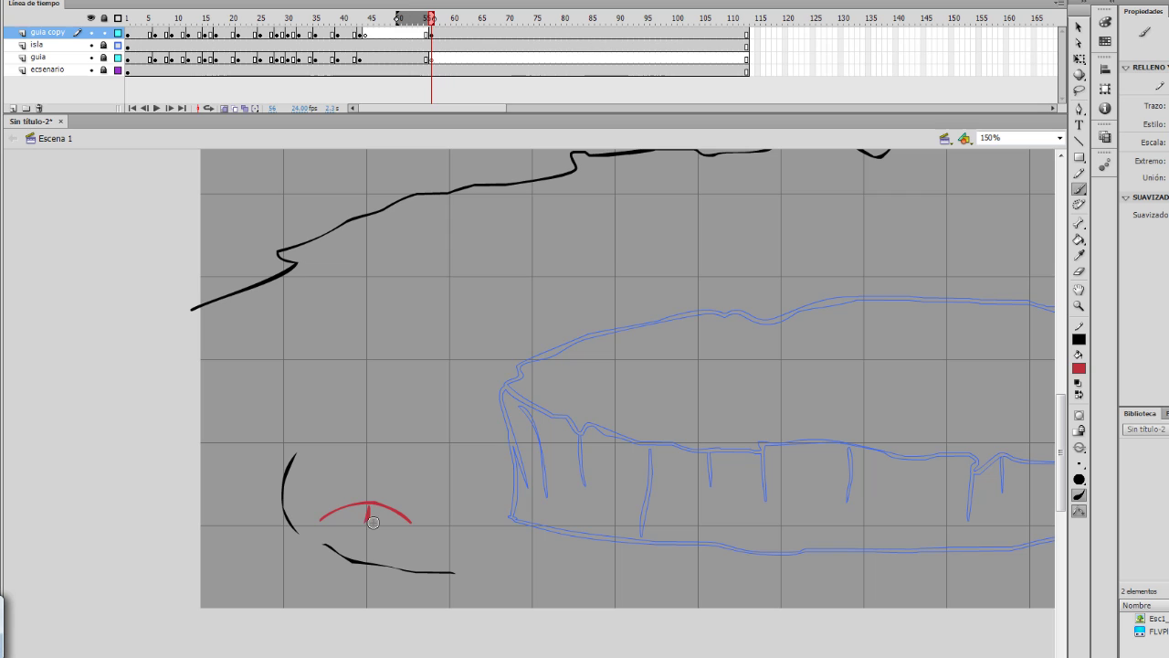
left_click_drag(369, 502, 369, 521)
key("ctrl+z")
left_click_drag(372, 502, 372, 528)
Step: Insert a blank keyframe at frame 61 of the guia copy layer and draw a larger red circle overlapping the shoreline
key("period")
key("period")
key("period")
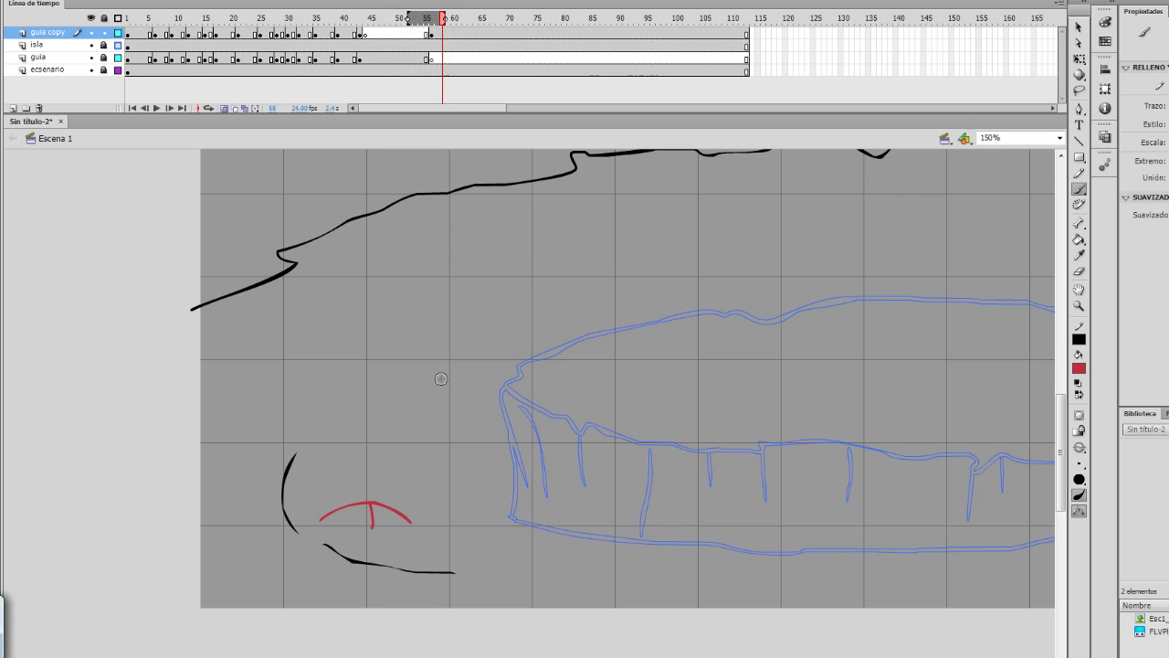
key("period")
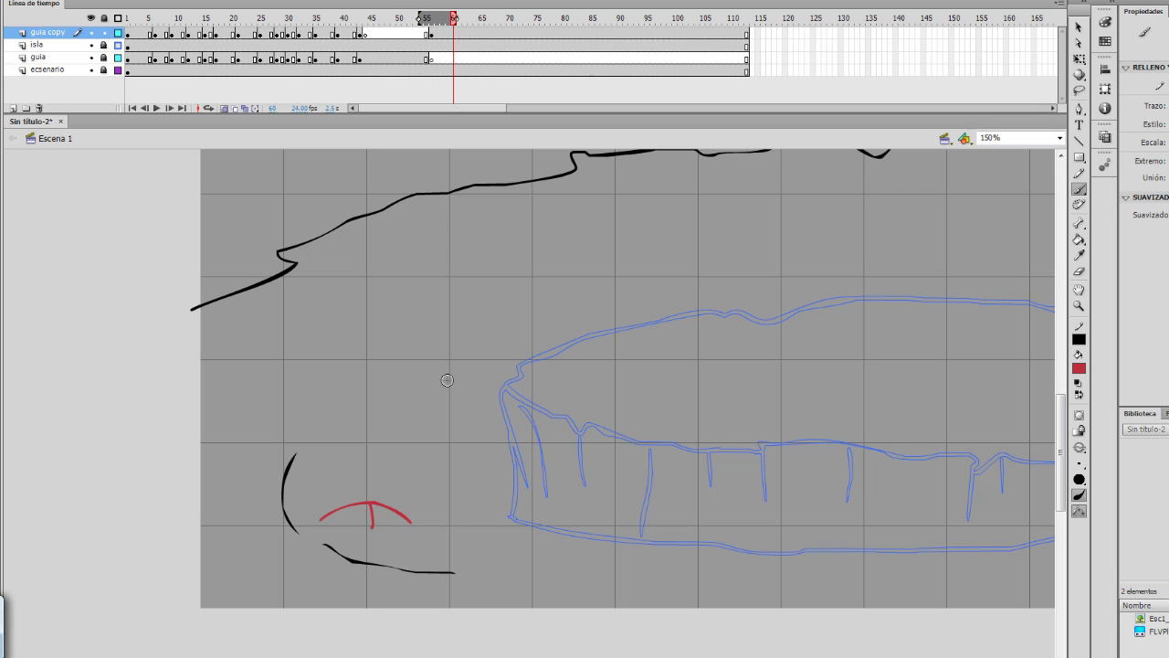
key("period")
key("F7")
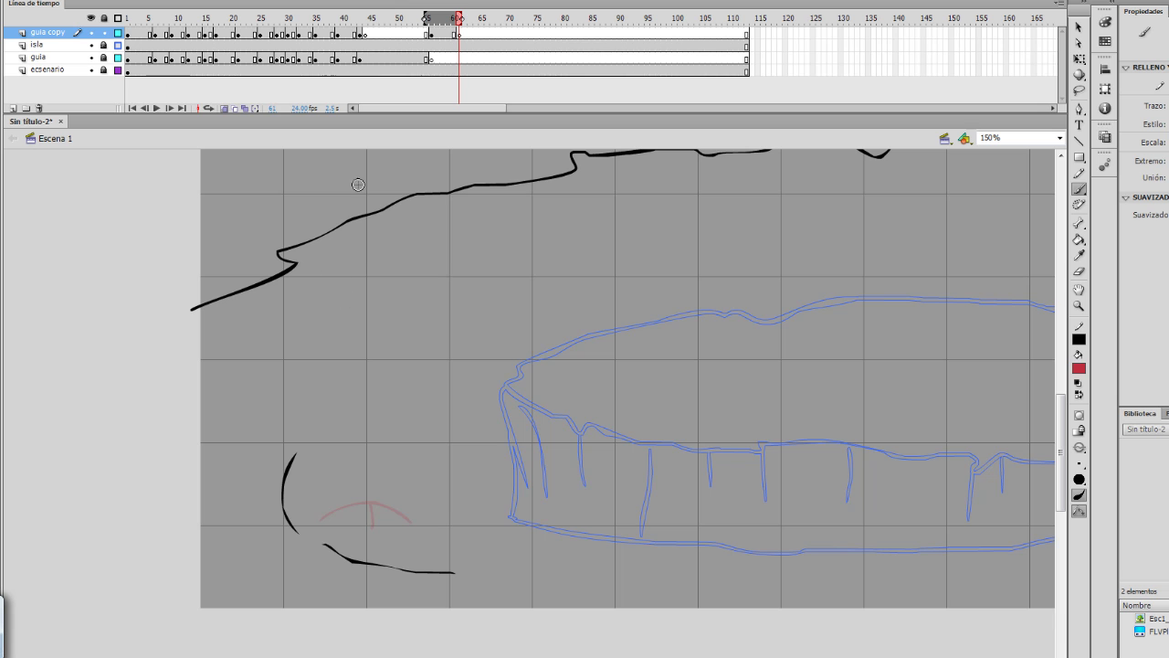
left_click_drag(433, 338, 403, 389)
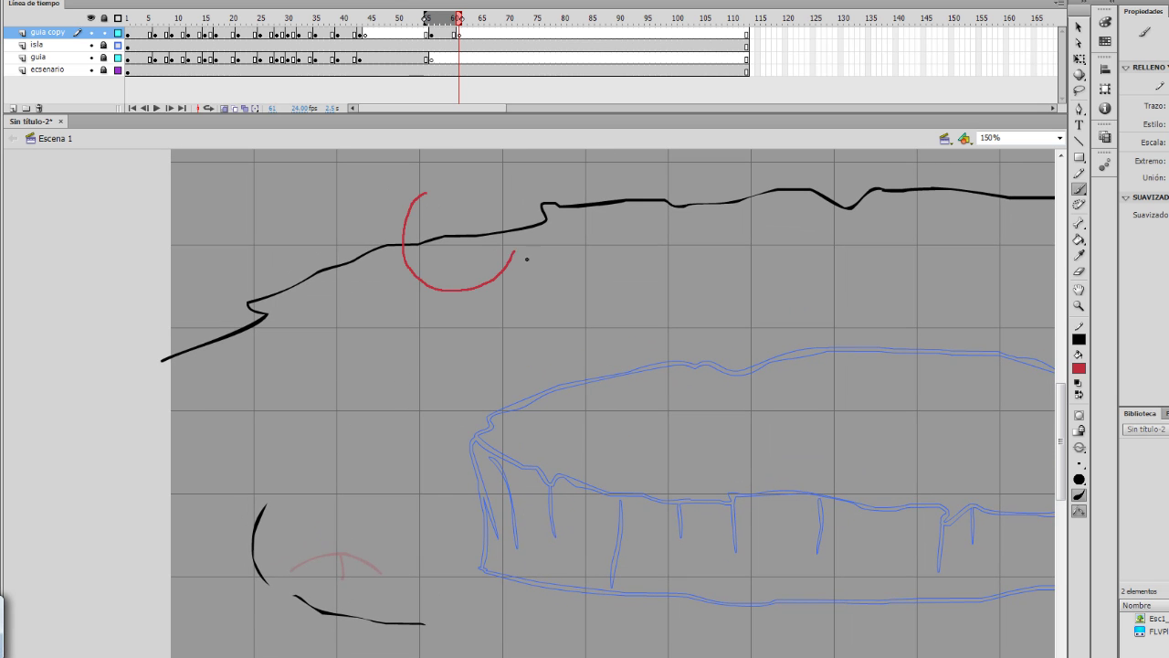
mouse_move(526, 259)
left_mouse_down()
mouse_move(524, 222)
mouse_move(498, 195)
mouse_move(446, 192)
mouse_move(501, 178)
mouse_move(542, 247)
mouse_move(499, 295)
mouse_move(434, 254)
mouse_move(416, 209)
left_mouse_up()
key("ctrl+z")
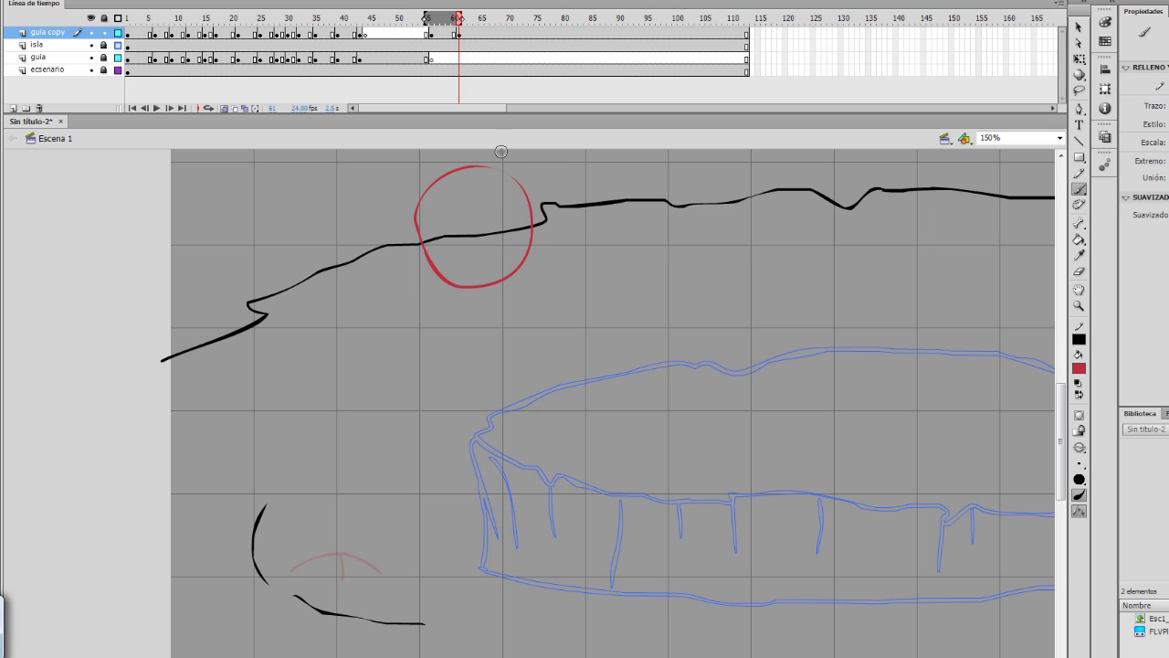
Step: Add a diagonal curved guide line inside the circle and a two-pronged tail hanging from its lower left
left_click_drag(507, 173, 467, 218)
mouse_move(427, 278)
left_mouse_down()
mouse_move(437, 358)
mouse_move(482, 281)
left_mouse_up()
key("ctrl+z")
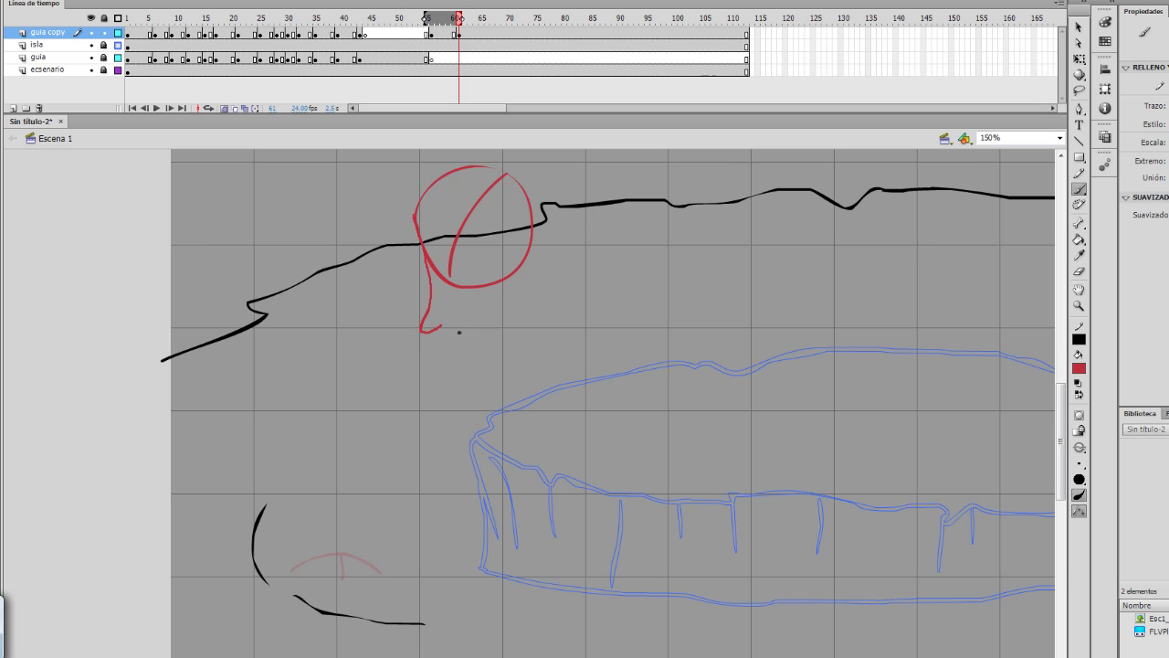
left_click_drag(459, 332, 482, 282)
key("ctrl+z")
mouse_move(421, 239)
left_mouse_down()
mouse_move(440, 285)
mouse_move(430, 349)
mouse_move(479, 314)
mouse_move(426, 321)
left_mouse_up()
key("space")
left_click_drag(506, 313, 479, 385)
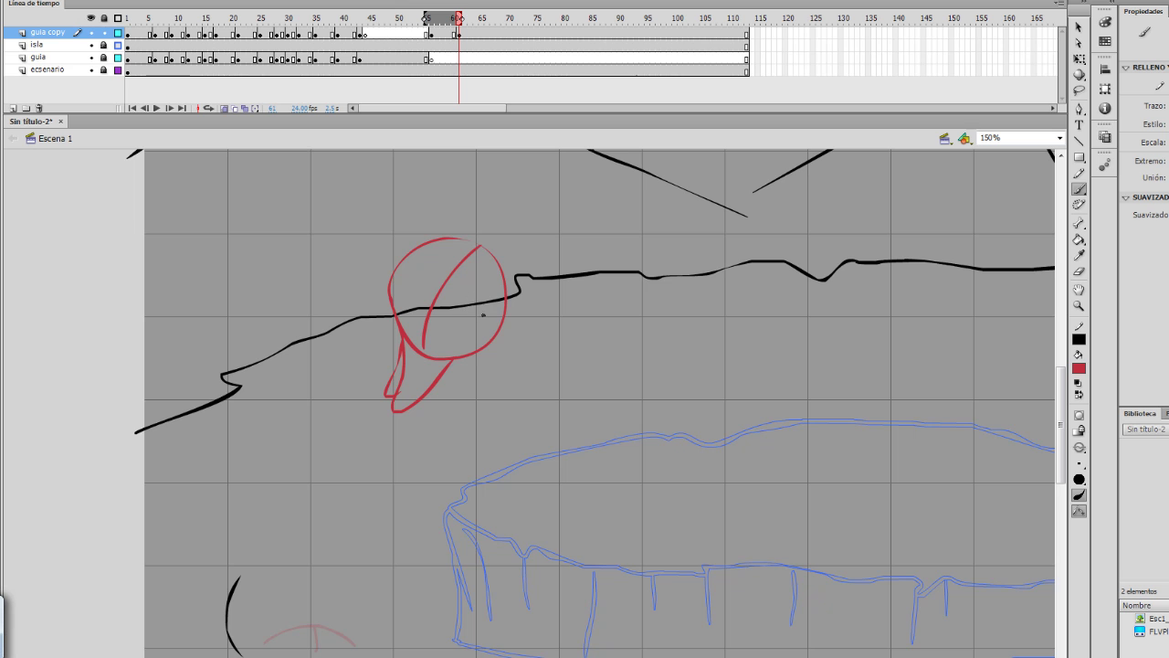
Step: Draw a small rounded fin hanging from the lower right of the circle, replacing the first attempts
mouse_move(473, 305)
left_mouse_down()
mouse_move(474, 401)
mouse_move(487, 366)
left_mouse_up()
key("ctrl+z")
key("ctrl+z")
key("ctrl+z")
key("space")
mouse_move(485, 437)
left_mouse_down()
mouse_move(541, 390)
mouse_move(454, 458)
left_mouse_up()
key("space")
left_click_drag(551, 352, 439, 368)
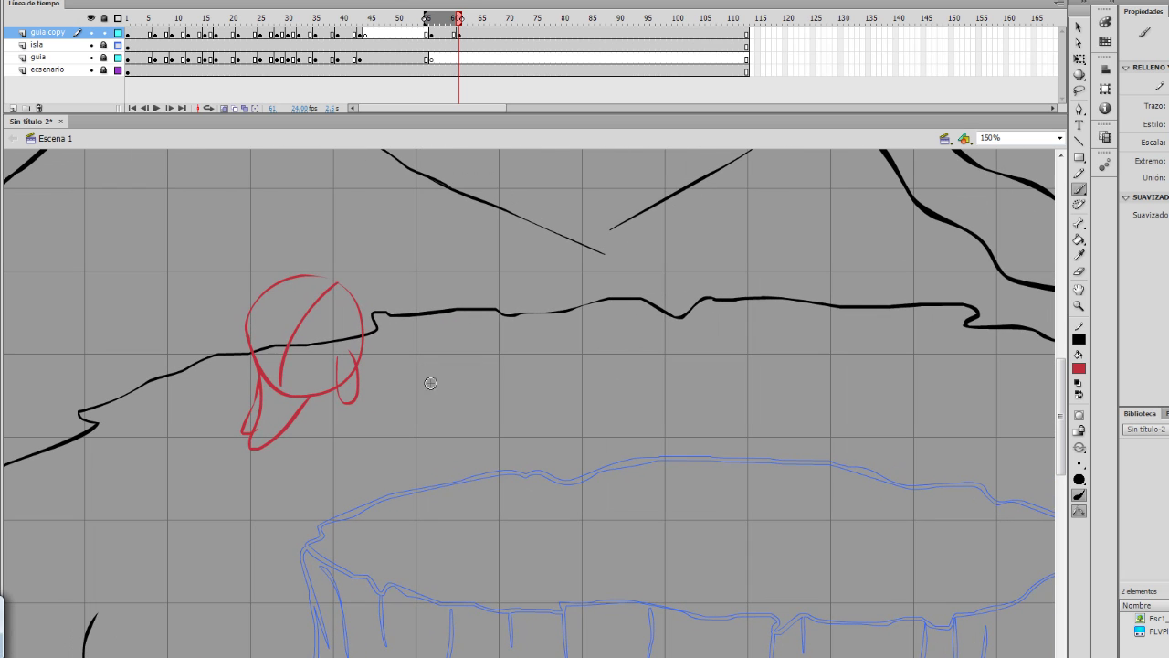
Step: Insert a blank keyframe at frame 66 of the guia copy layer
key("period")
key("period")
key("period")
key("period")
key("period")
key("F7")
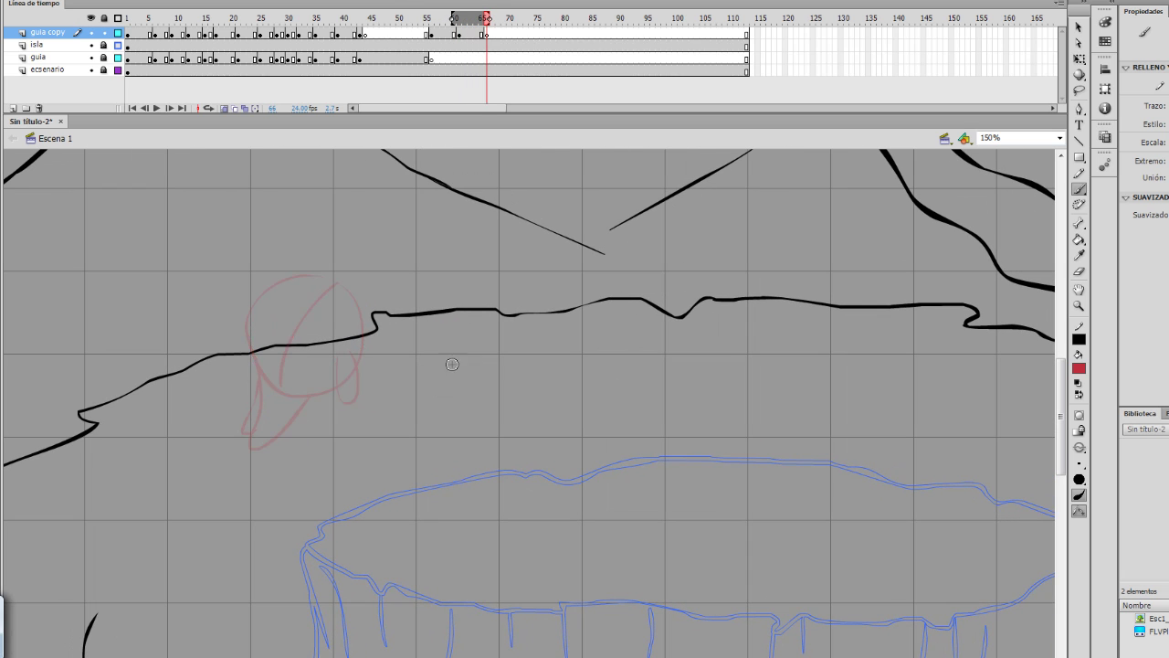
scroll(388, 425, "down", 3)
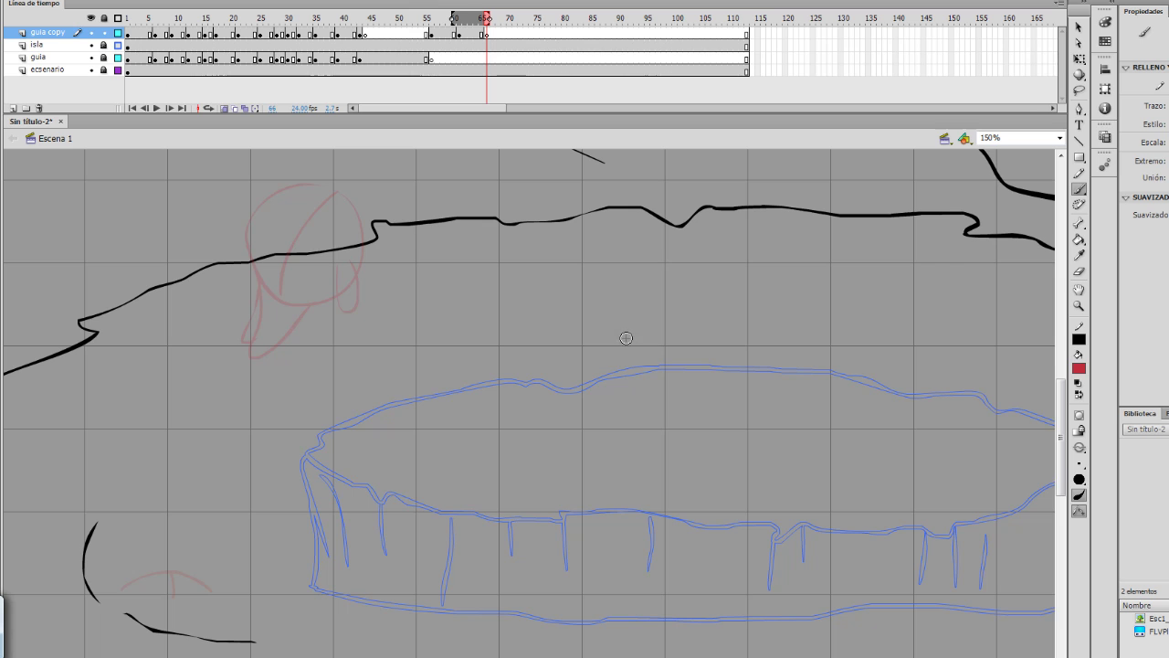
left_click_drag(615, 352, 427, 390)
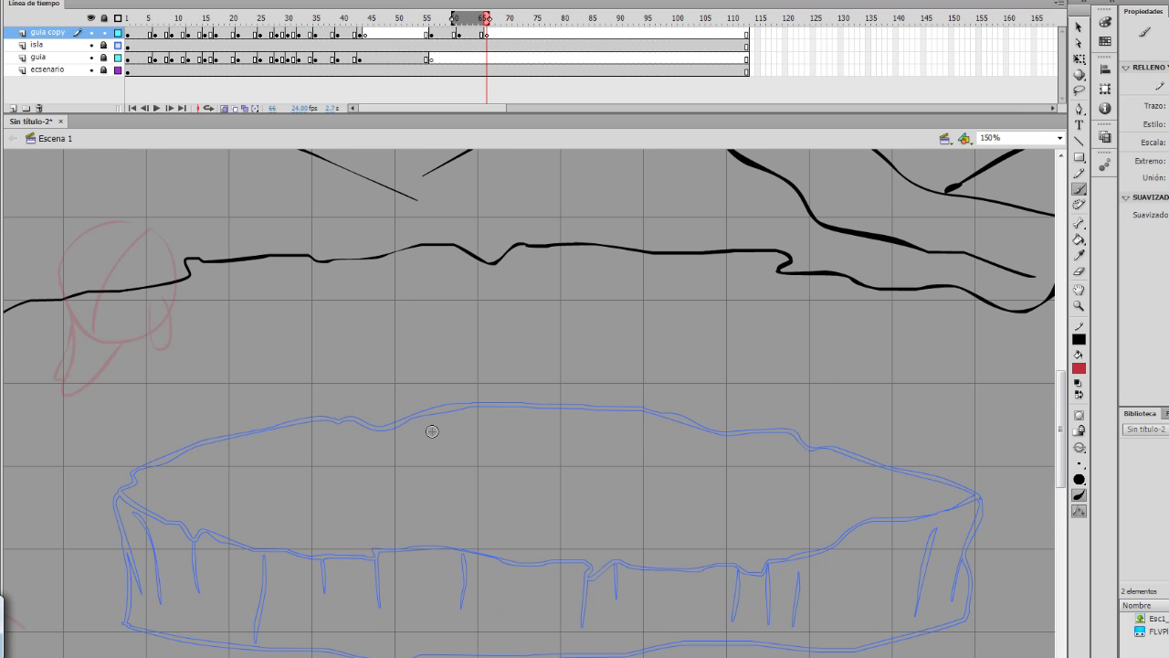
Step: Draw a red circle at frame 66 just above the shoreline, between the two mountain lines, replacing the first attempts
scroll(386, 349, "up", 3)
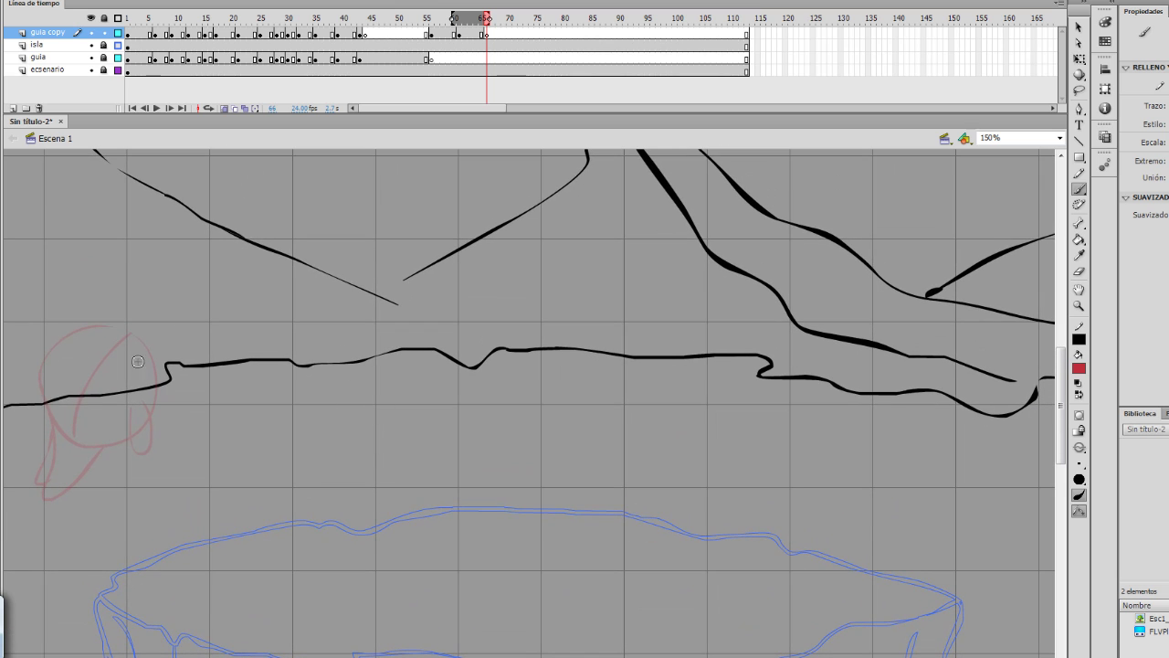
left_click_drag(345, 277, 363, 285)
key("ctrl+z")
mouse_move(375, 202)
left_mouse_down()
mouse_move(356, 240)
mouse_move(365, 286)
mouse_move(410, 301)
mouse_move(454, 291)
mouse_move(469, 247)
mouse_move(422, 214)
mouse_move(332, 243)
mouse_move(335, 313)
mouse_move(398, 339)
mouse_move(460, 304)
mouse_move(434, 245)
mouse_move(342, 255)
mouse_move(353, 344)
mouse_move(450, 304)
left_mouse_up()
key("ctrl+z")
key("ctrl+z")
key("ctrl+z")
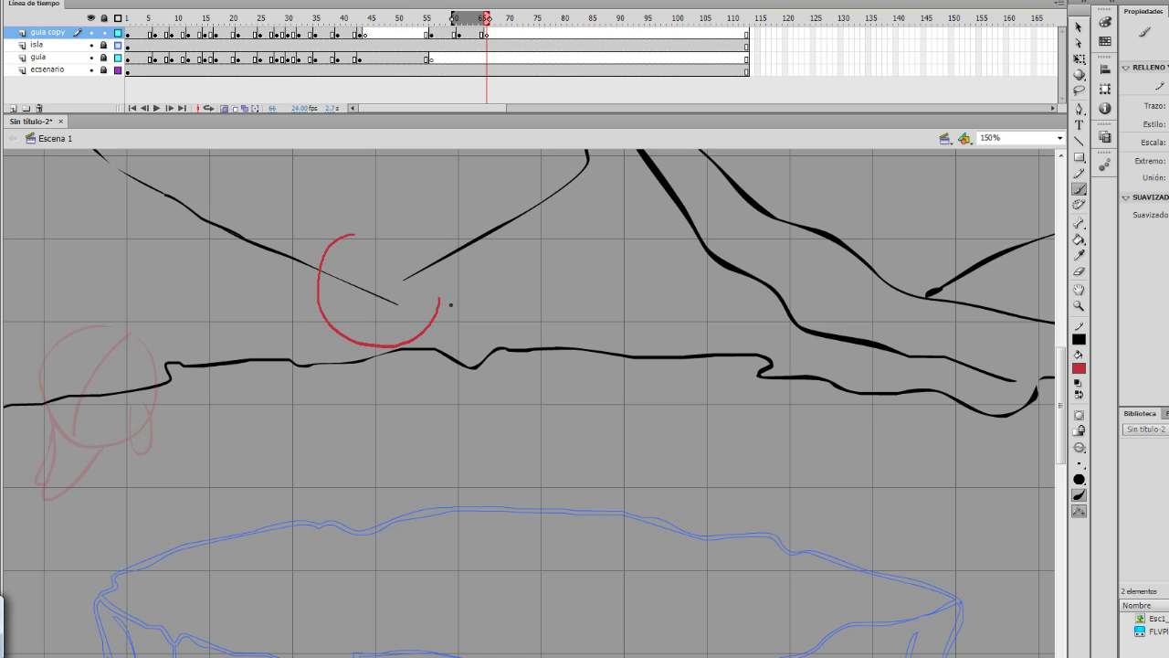
mouse_move(396, 242)
left_mouse_down()
mouse_move(369, 231)
mouse_move(414, 239)
mouse_move(440, 279)
left_mouse_up()
key("ctrl+z")
mouse_move(379, 232)
left_mouse_down()
mouse_move(434, 256)
mouse_move(430, 304)
mouse_move(374, 230)
mouse_move(425, 249)
mouse_move(441, 297)
left_mouse_up()
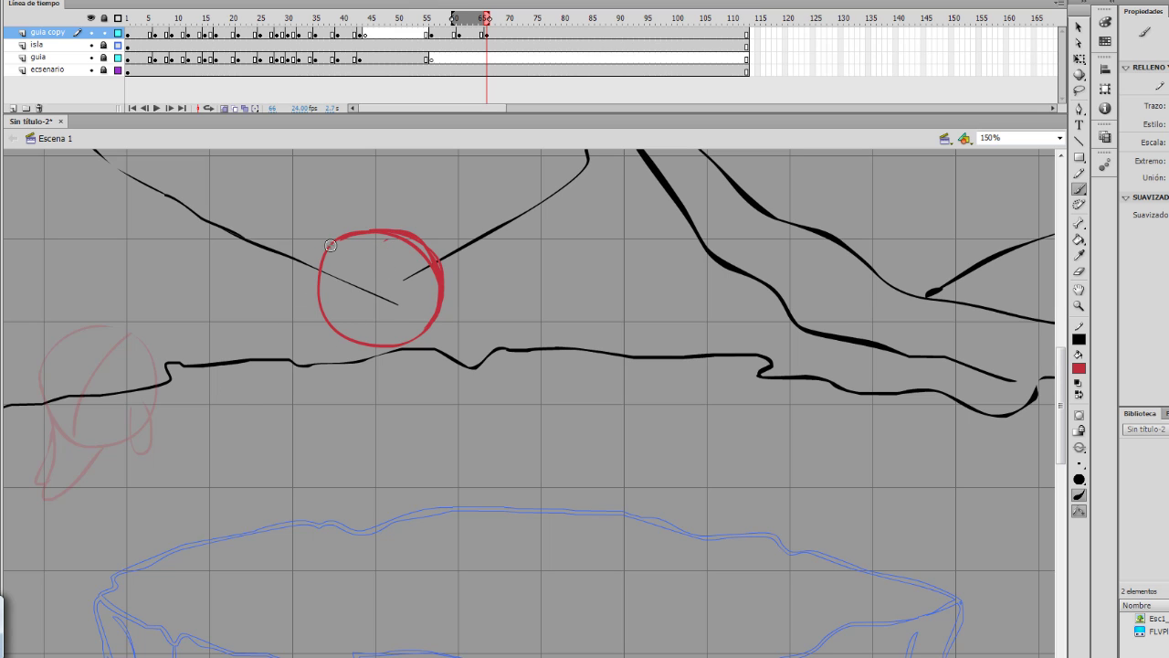
Step: Detail the circle with a two-pronged tail at its upper left, a curved inner guide line and a small lower-left fin
mouse_move(275, 188)
left_mouse_down()
mouse_move(321, 243)
mouse_move(316, 280)
mouse_move(327, 285)
left_mouse_up()
key("ctrl+z")
mouse_move(323, 263)
left_mouse_down()
mouse_move(292, 201)
mouse_move(303, 233)
mouse_move(290, 234)
left_mouse_up()
key("ctrl+z")
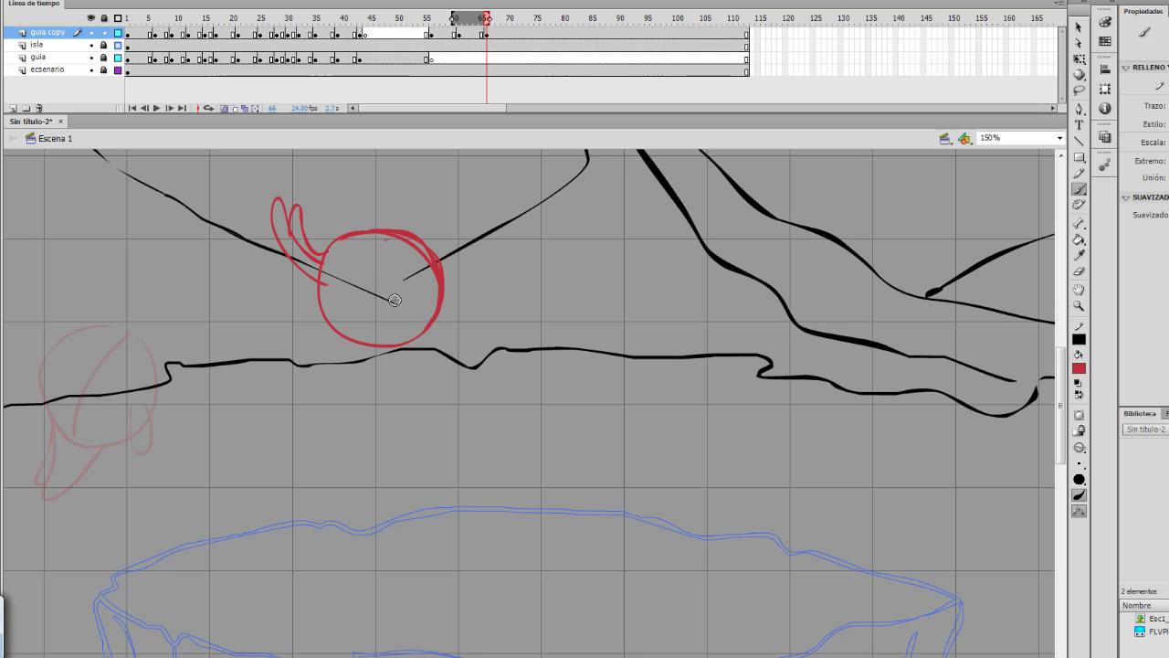
mouse_move(346, 238)
left_mouse_down()
mouse_move(403, 335)
mouse_move(424, 323)
mouse_move(330, 343)
mouse_move(359, 338)
left_mouse_up()
key("ctrl+z")
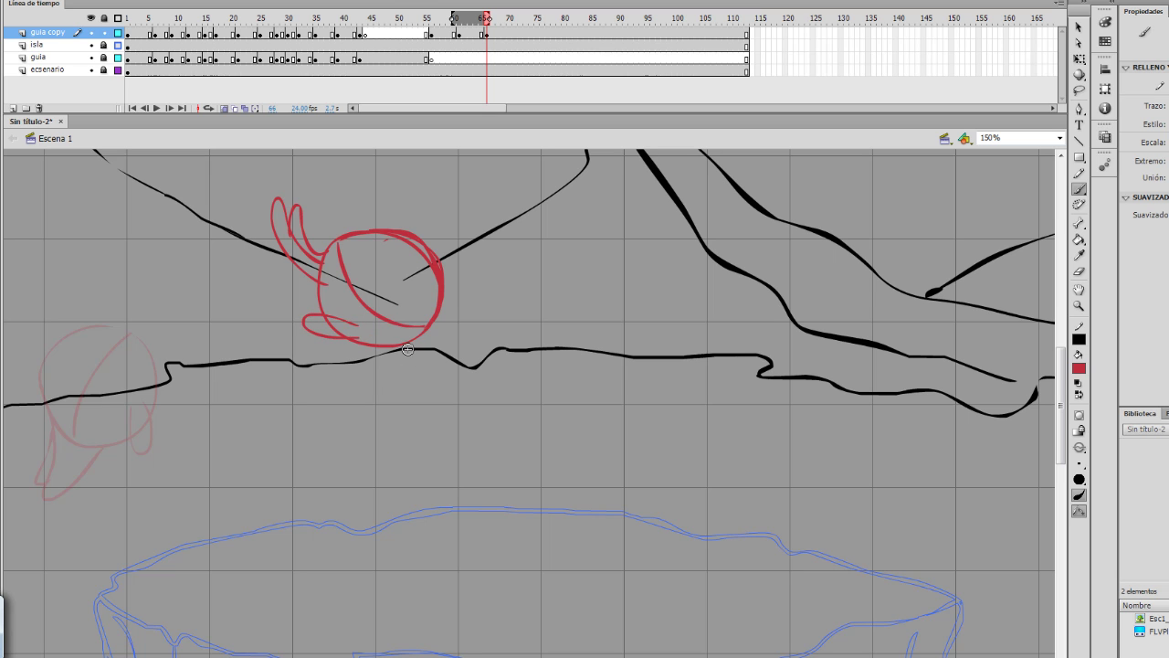
Step: Insert a blank keyframe at frame 70 of the guia copy layer and draw a red circle overlapping the island's back edge
scroll(475, 438, "down", 1)
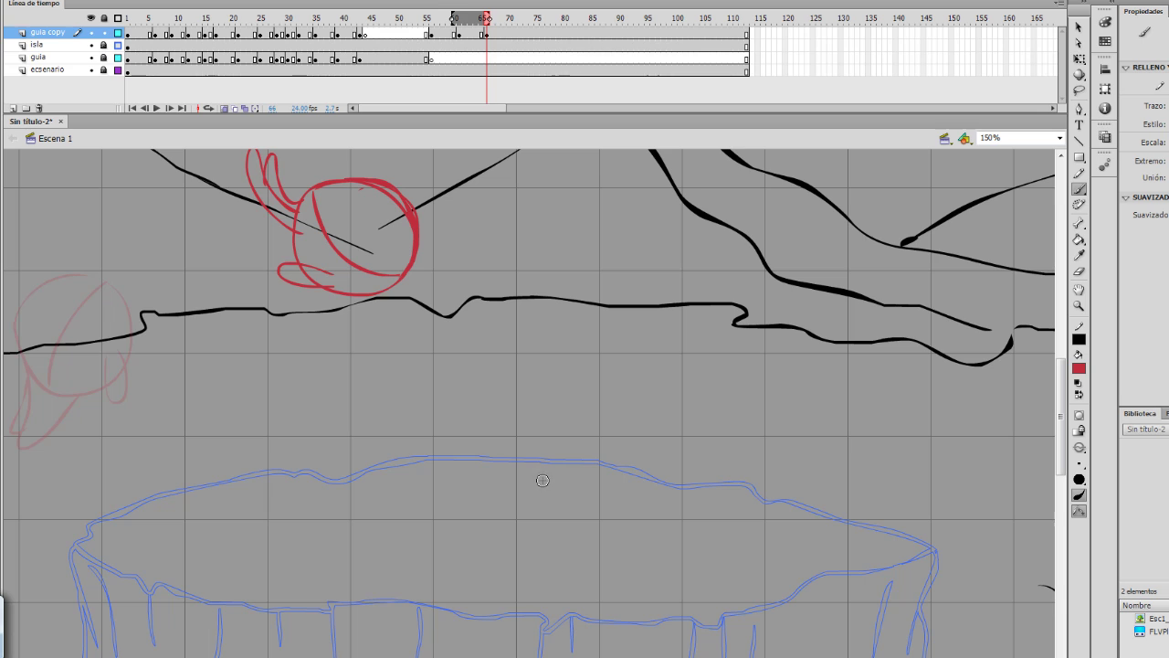
key("period")
key("period")
key("period")
key("period")
key("F7")
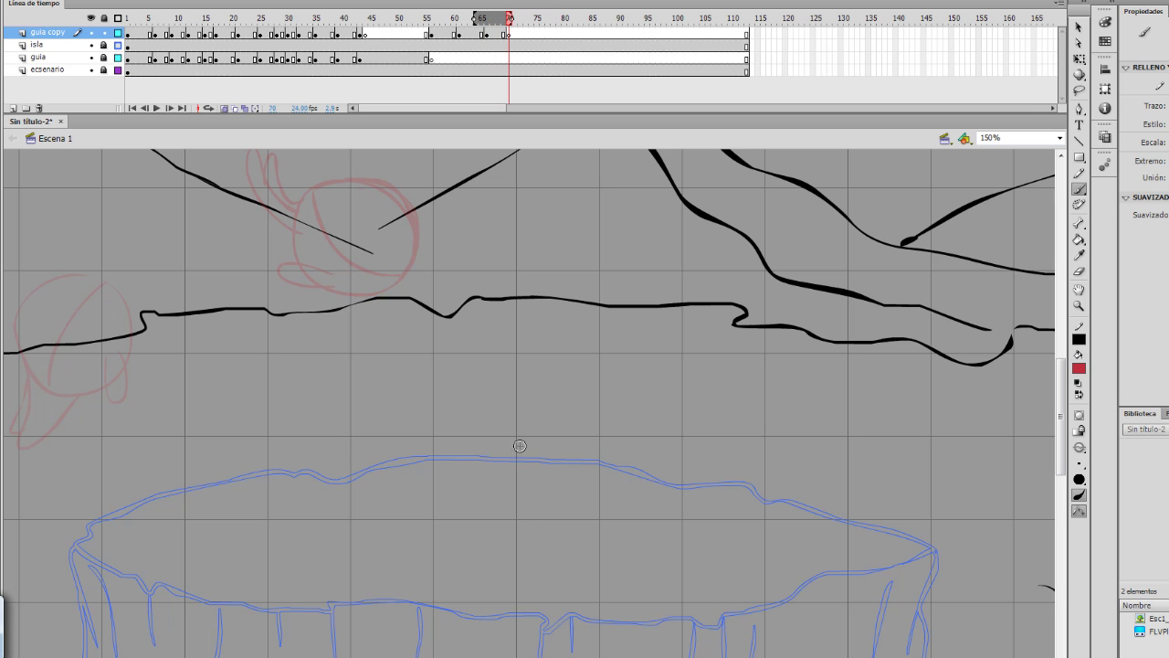
mouse_move(518, 445)
left_mouse_down()
mouse_move(493, 470)
mouse_move(598, 537)
mouse_move(574, 435)
mouse_move(514, 440)
mouse_move(604, 436)
mouse_move(508, 548)
mouse_move(512, 418)
mouse_move(519, 545)
mouse_move(535, 446)
mouse_move(605, 525)
mouse_move(516, 436)
left_mouse_up()
key("ctrl+z")
key("ctrl+z")
key("ctrl+z")
key("ctrl+z")
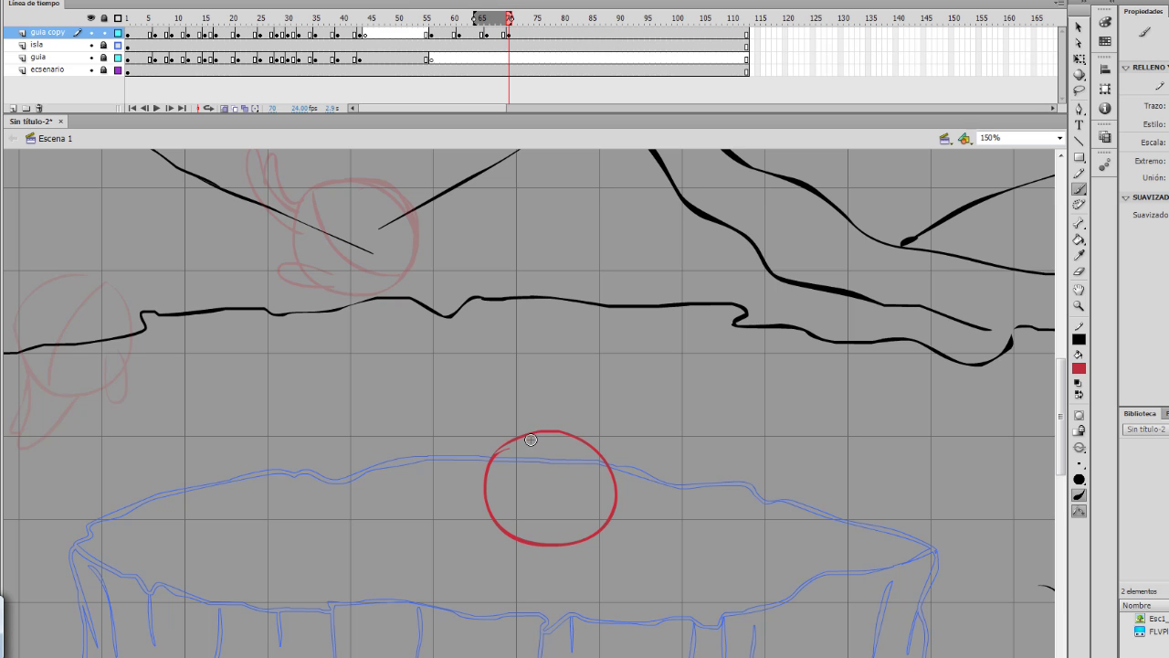
Step: Add a curved, near-vertical guide line inside the circle, trying and undoing a cross line
left_click_drag(527, 442, 554, 545)
mouse_move(491, 508)
left_mouse_down()
mouse_move(589, 539)
mouse_move(604, 514)
left_mouse_up()
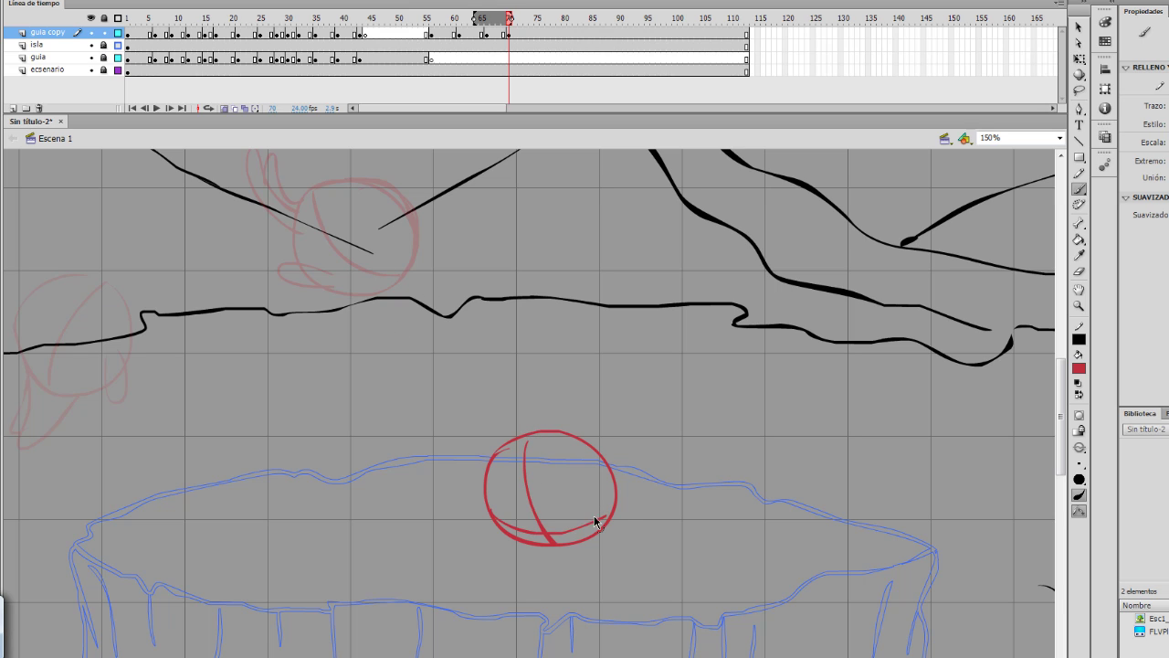
key("ctrl+z")
left_click_drag(492, 493, 612, 496)
key("ctrl+z")
Step: Draw a curled two-pronged tail at the circle's upper left and add a fin stroke at its lower left
mouse_move(527, 431)
left_mouse_down()
mouse_move(506, 411)
mouse_move(513, 443)
mouse_move(495, 420)
mouse_move(515, 441)
mouse_move(493, 430)
mouse_move(488, 449)
mouse_move(501, 450)
left_mouse_up()
key("ctrl+z")
key("ctrl+z")
mouse_move(521, 434)
left_mouse_down()
mouse_move(487, 419)
mouse_move(507, 398)
mouse_move(508, 463)
left_mouse_up()
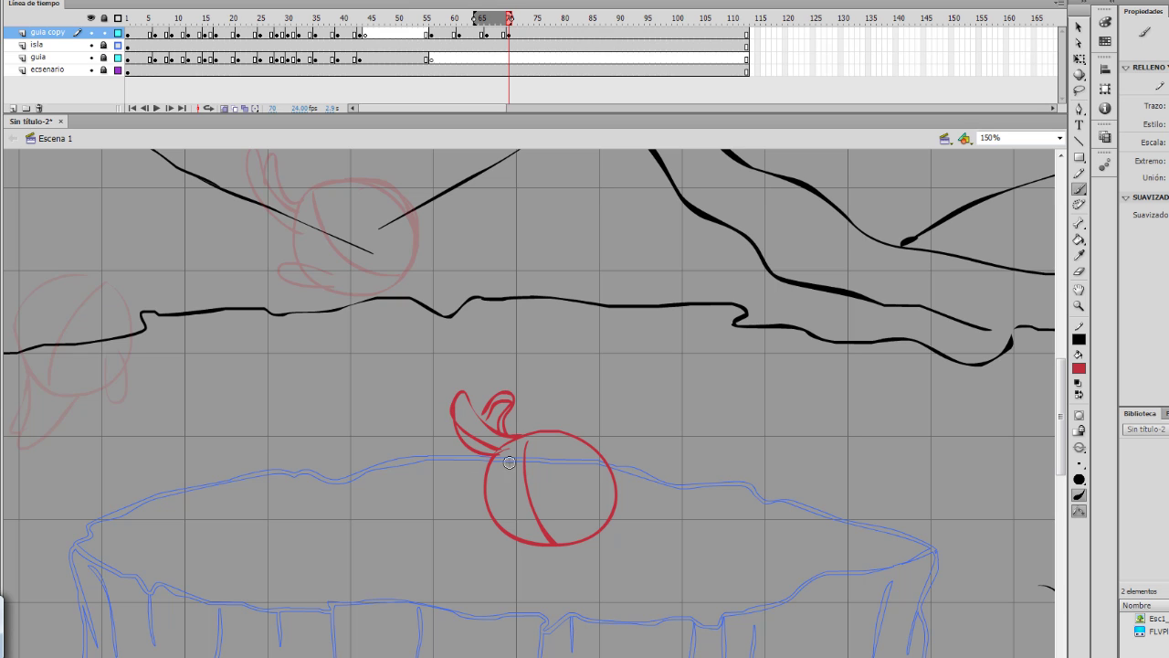
mouse_move(519, 520)
left_mouse_down()
mouse_move(475, 497)
mouse_move(502, 532)
left_mouse_up()
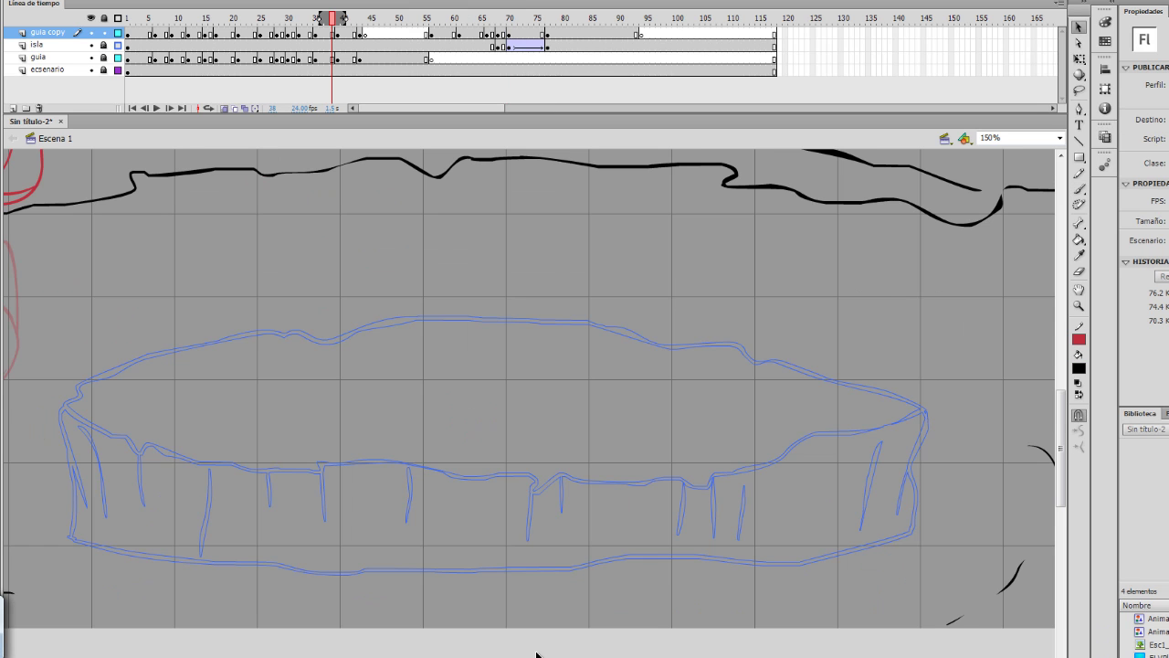
Step: Play a test preview of the movie, close it, and scrub the timeline to review the drawings up to about frame 104
key("ctrl+Return")
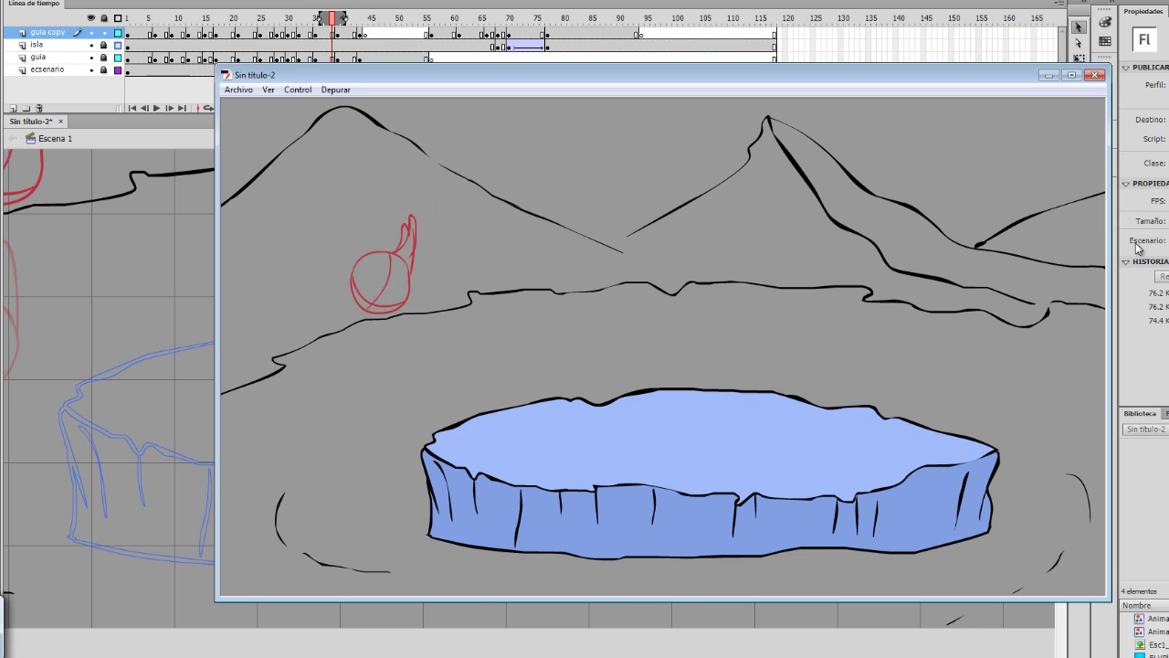
left_click(1094, 75)
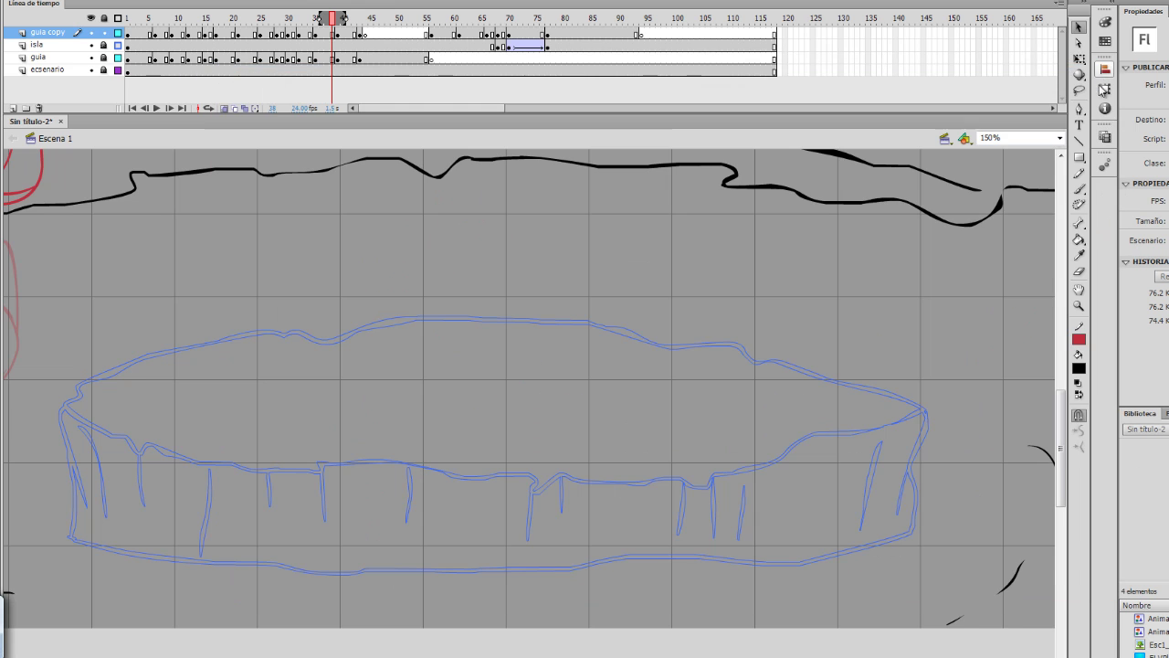
mouse_move(332, 19)
left_mouse_down()
mouse_move(470, 36)
mouse_move(650, 84)
mouse_move(627, 79)
mouse_move(639, 81)
left_mouse_up()
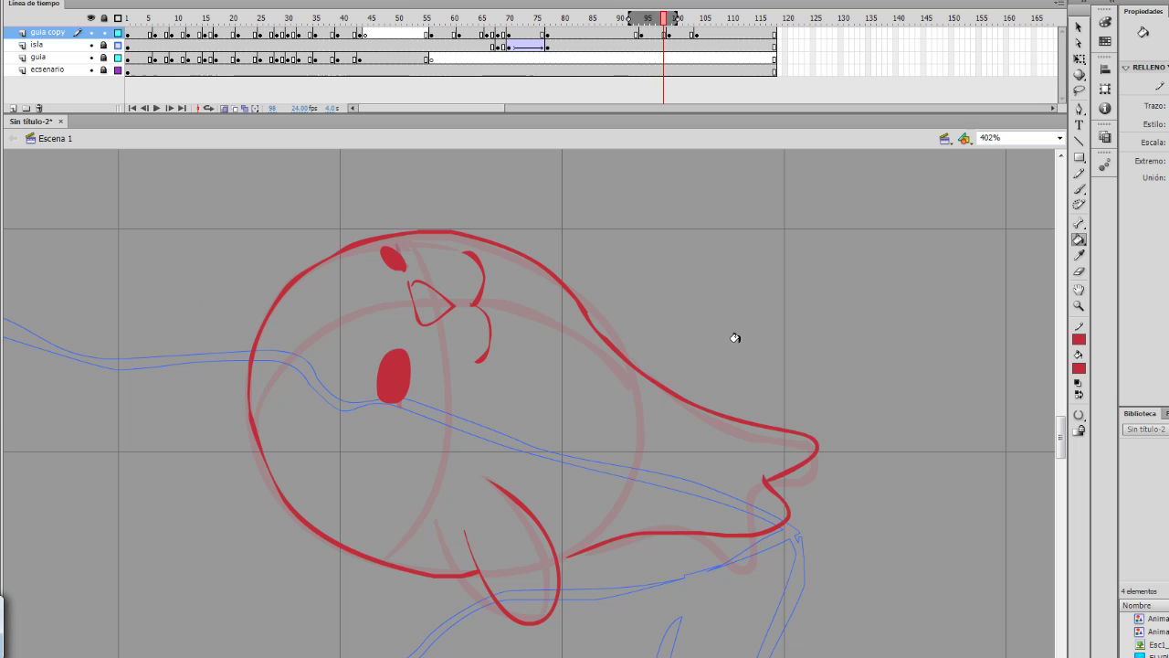
left_click_drag(664, 22, 697, 69)
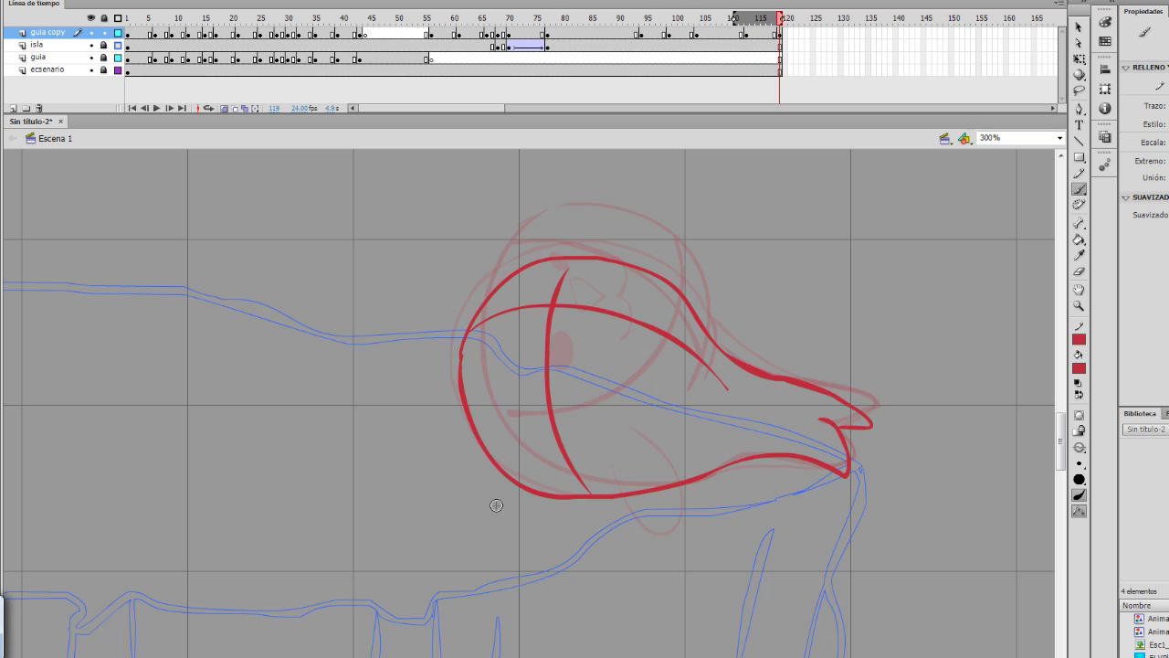
Step: Extend the timeline to frame 128 and insert a blank keyframe there on the guia copy layer
key("F5")
key("F5")
key("F5")
key("F5")
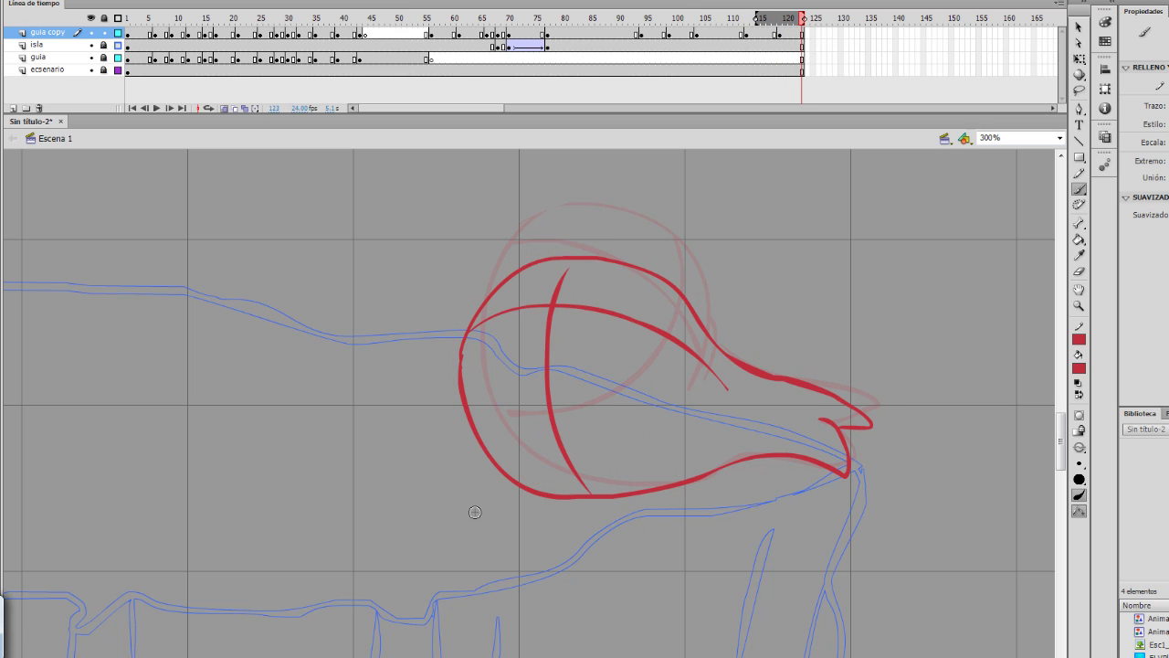
key("F5")
key("F5")
key("F5")
key("F5")
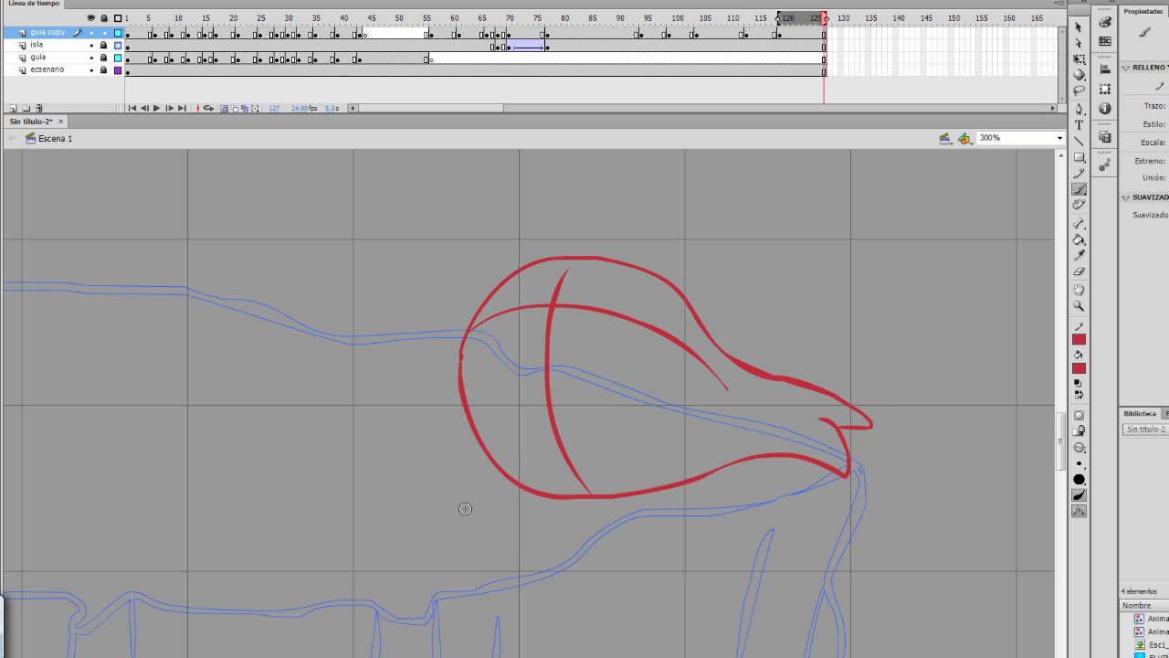
key("F5")
key("F7")
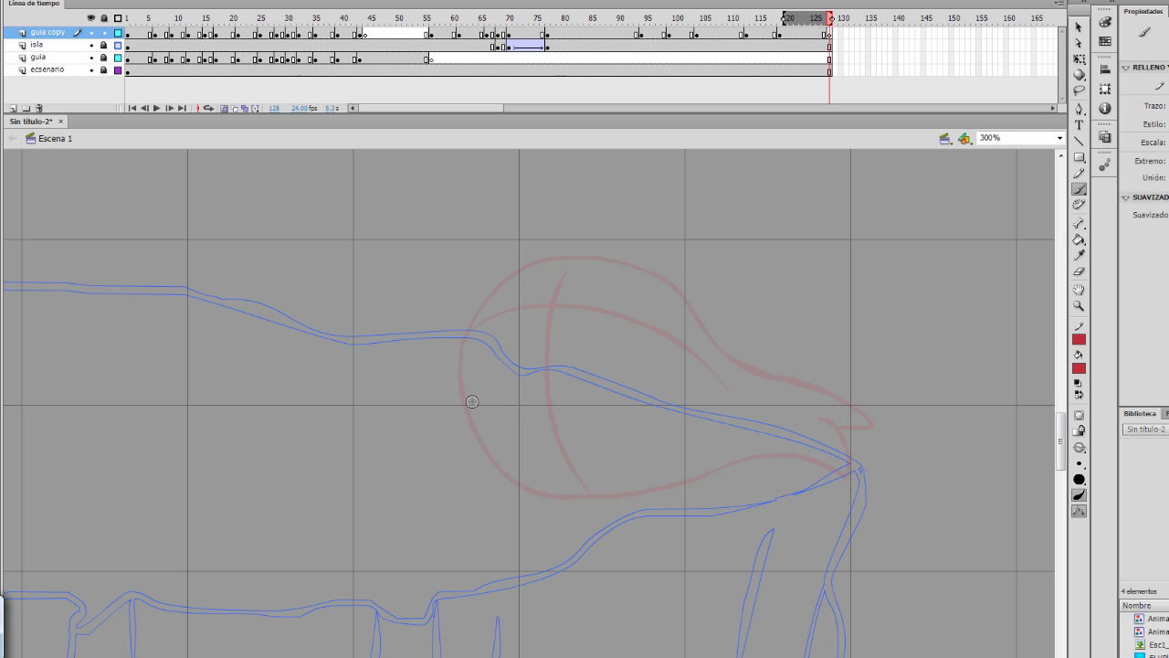
Step: Draw the figure's rounded body outline over the island's back corner, tapering down to a two-pointed tail at the lower right
left_click_drag(555, 396, 460, 302)
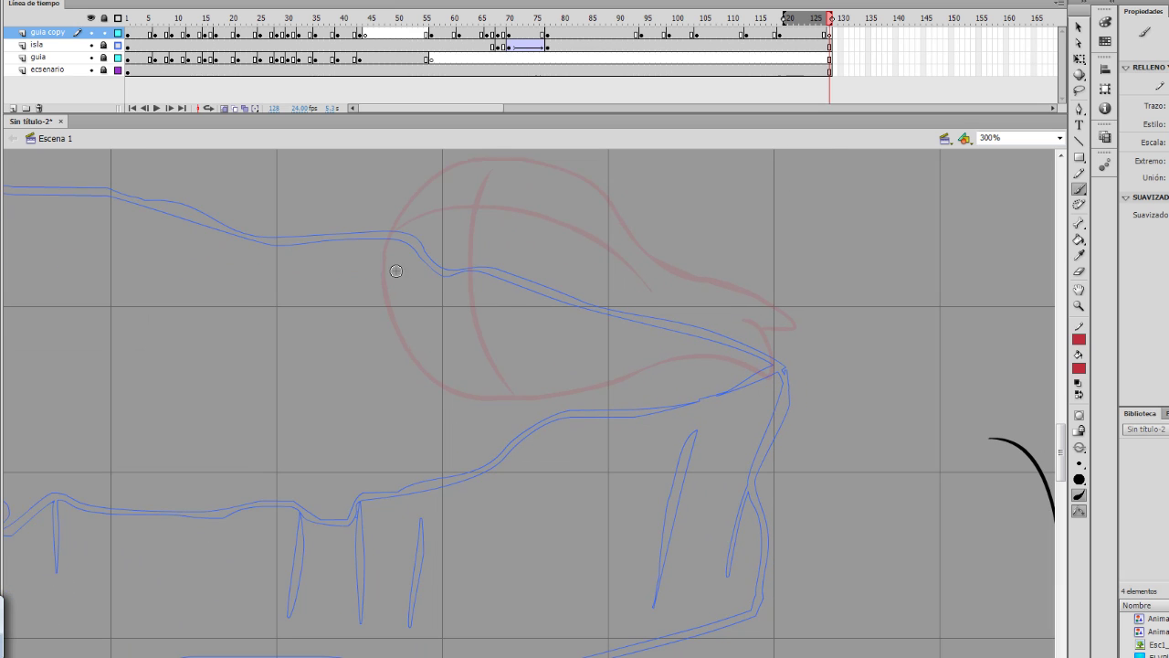
mouse_move(450, 233)
left_mouse_down()
mouse_move(641, 265)
mouse_move(426, 305)
mouse_move(439, 387)
mouse_move(491, 439)
left_mouse_up()
left_click_drag(664, 324, 675, 510)
mouse_move(491, 440)
left_mouse_down()
mouse_move(629, 526)
mouse_move(658, 482)
left_mouse_up()
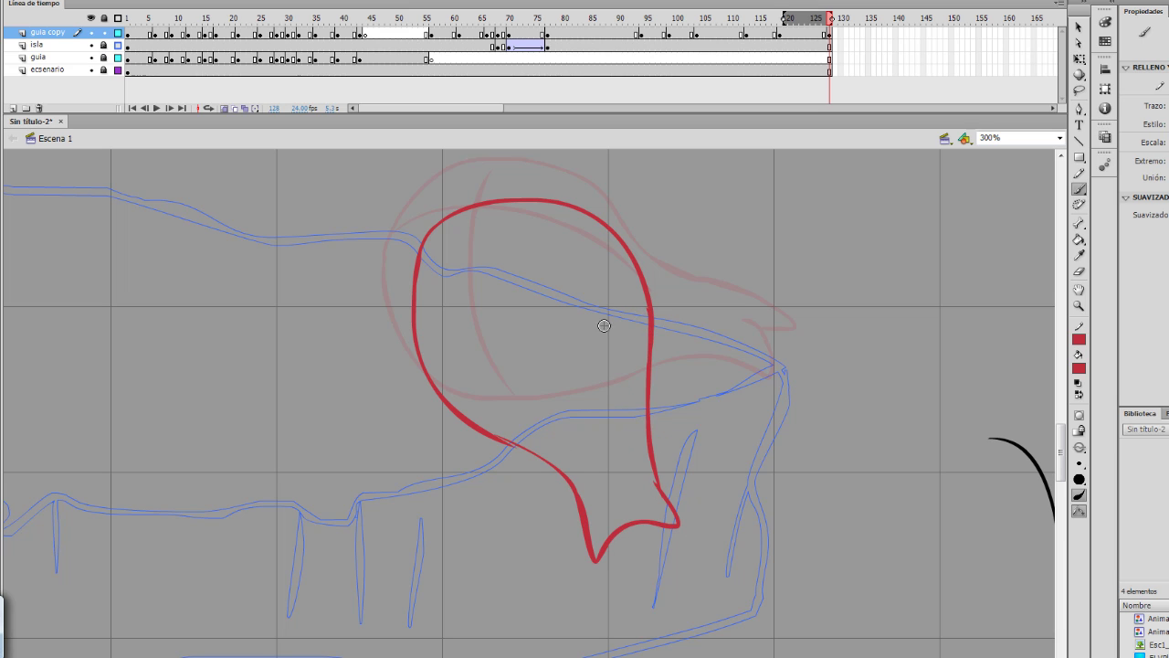
left_click_drag(454, 217, 494, 432)
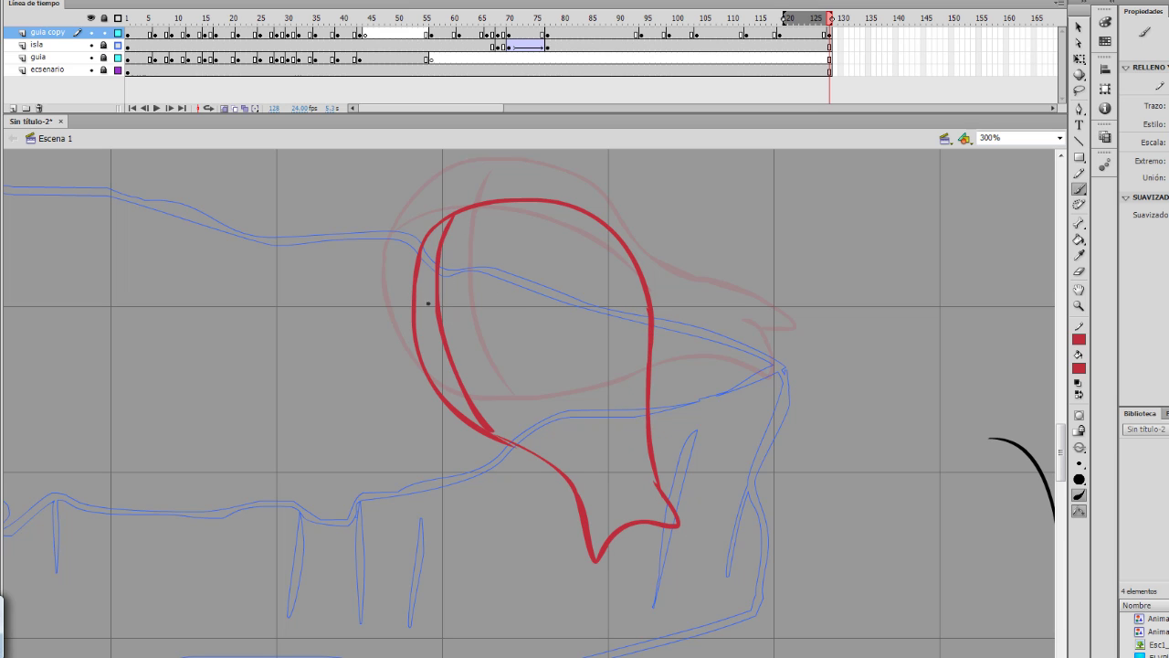
left_click_drag(420, 289, 629, 259)
key("ctrl+z")
key("ctrl+z")
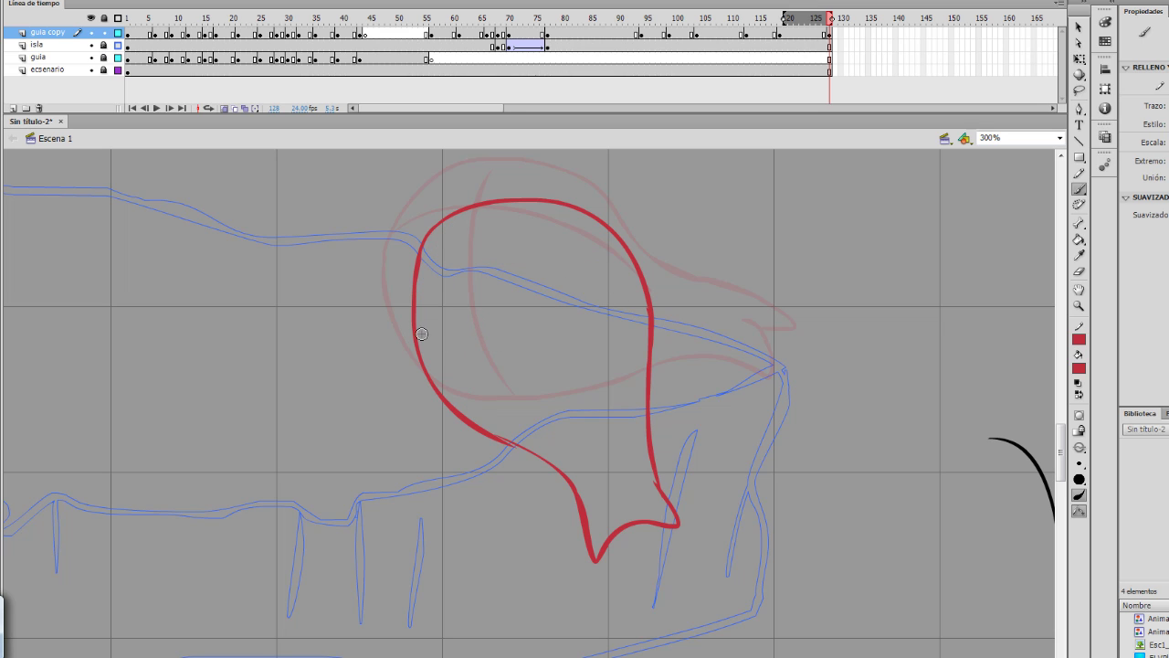
Step: Add a rounded left fin and narrow right fin to the body, plus a diagonal guide line from its upper left edge
left_click_drag(393, 360, 466, 411)
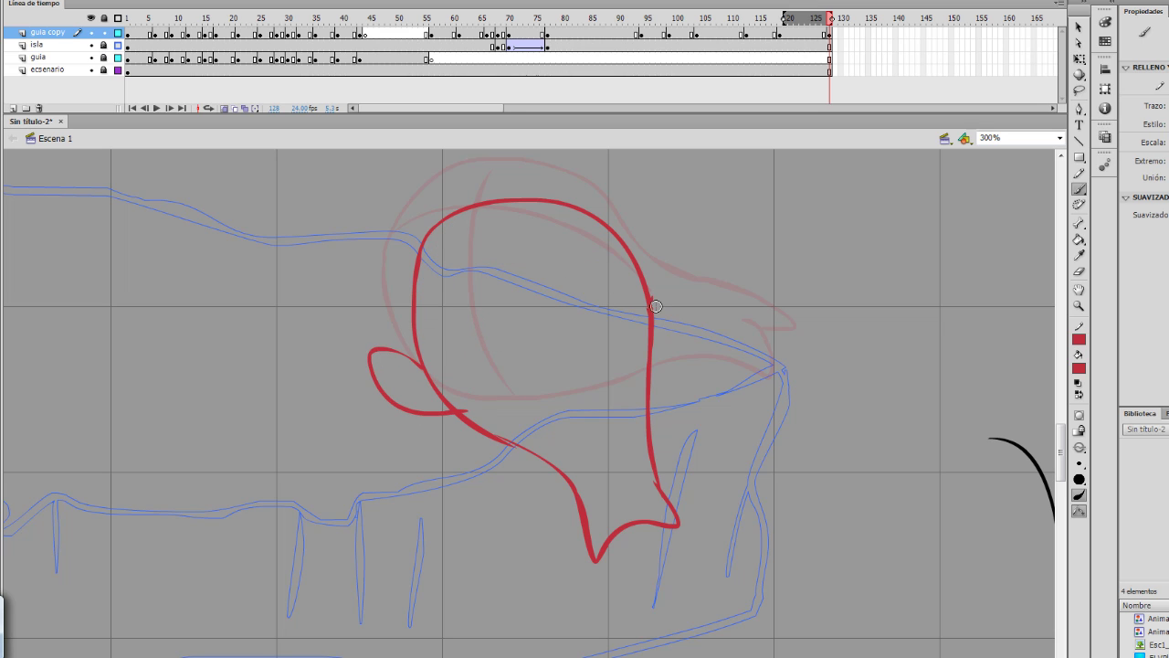
mouse_move(651, 305)
left_mouse_down()
mouse_move(665, 354)
mouse_move(648, 398)
left_mouse_up()
left_click_drag(422, 265, 564, 312)
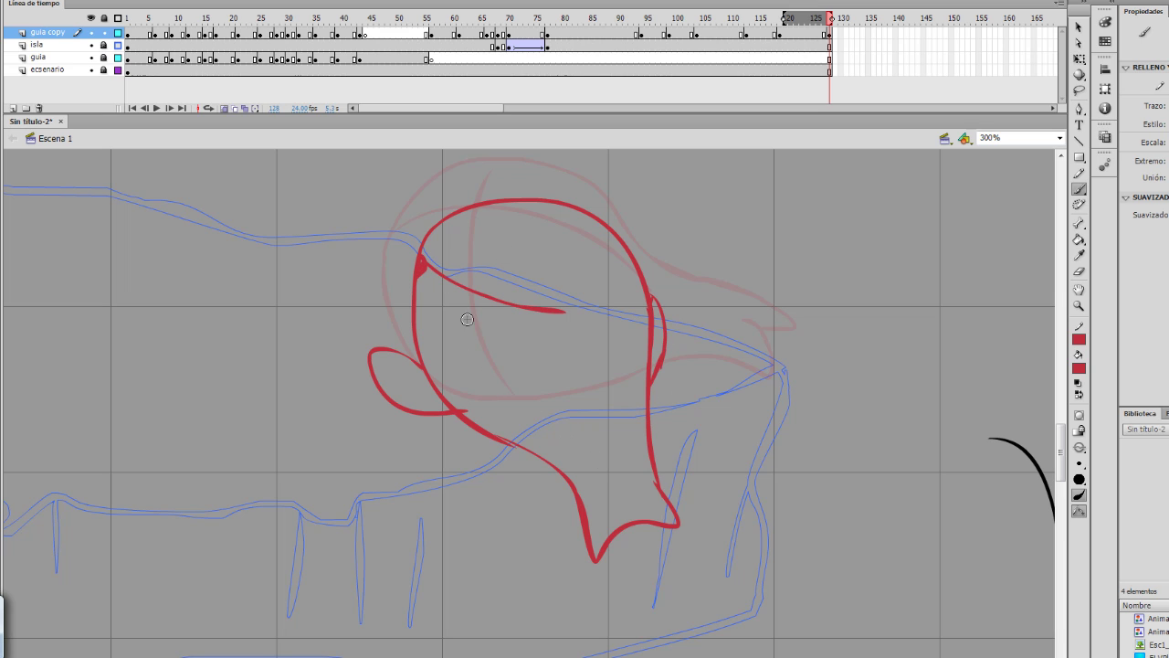
key("ctrl+z")
left_click_drag(422, 265, 573, 343)
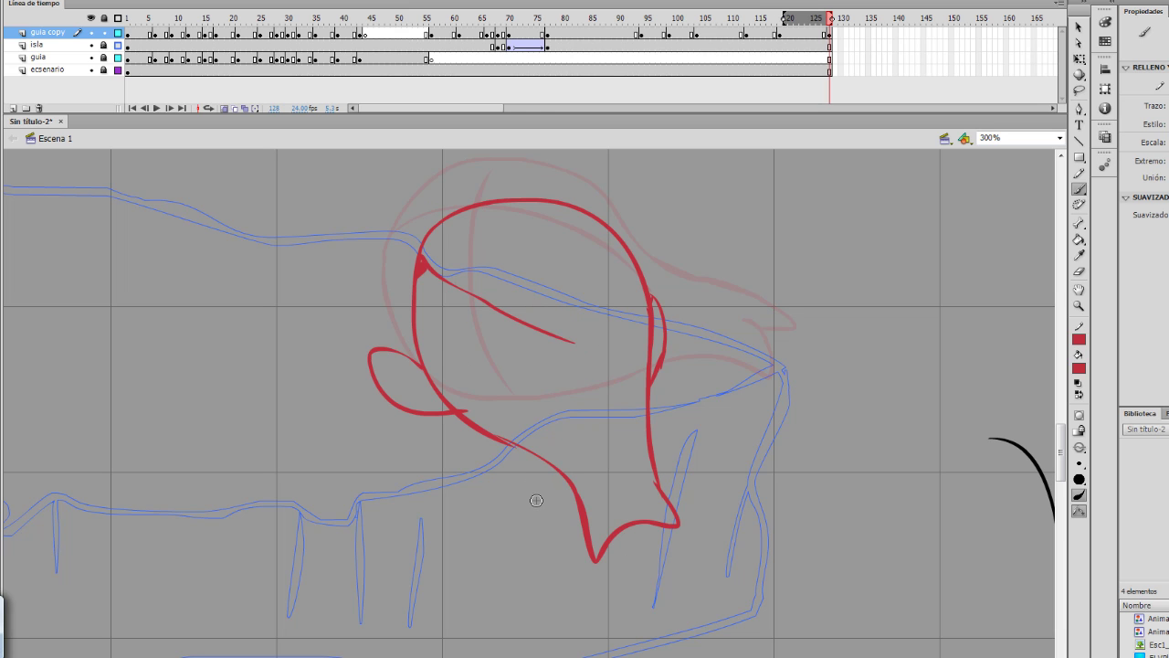
Step: Extend the timeline to frame 133 and insert a blank keyframe there on the guia copy layer
key("F5")
key("F5")
key("F5")
key("F5")
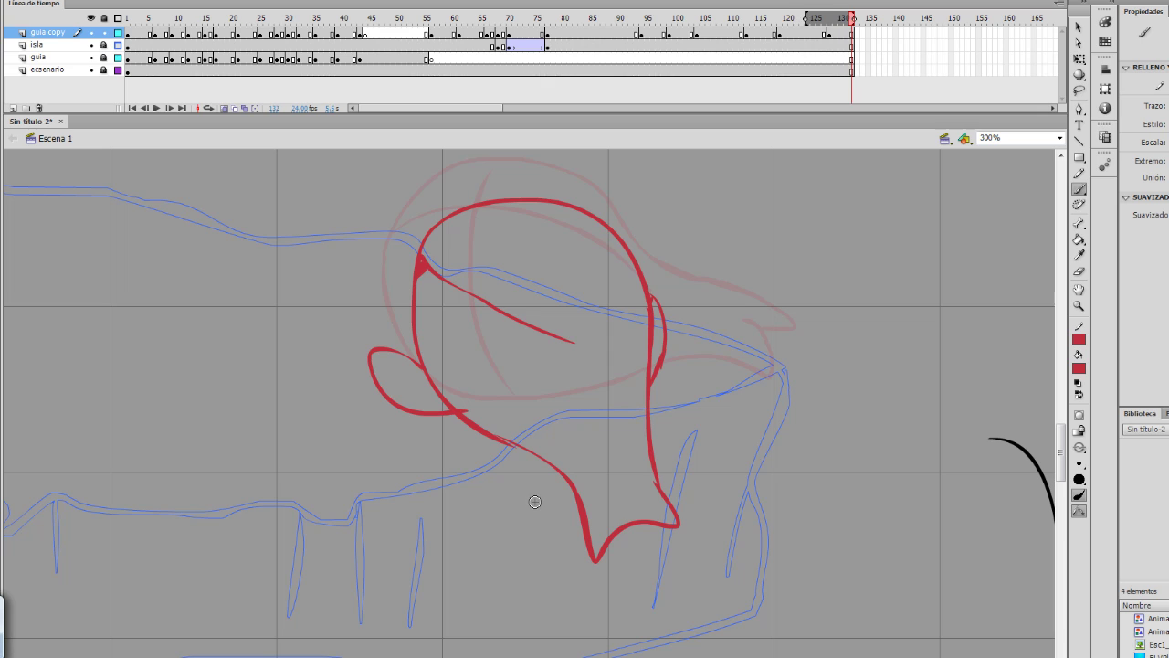
key("F5")
key("F7")
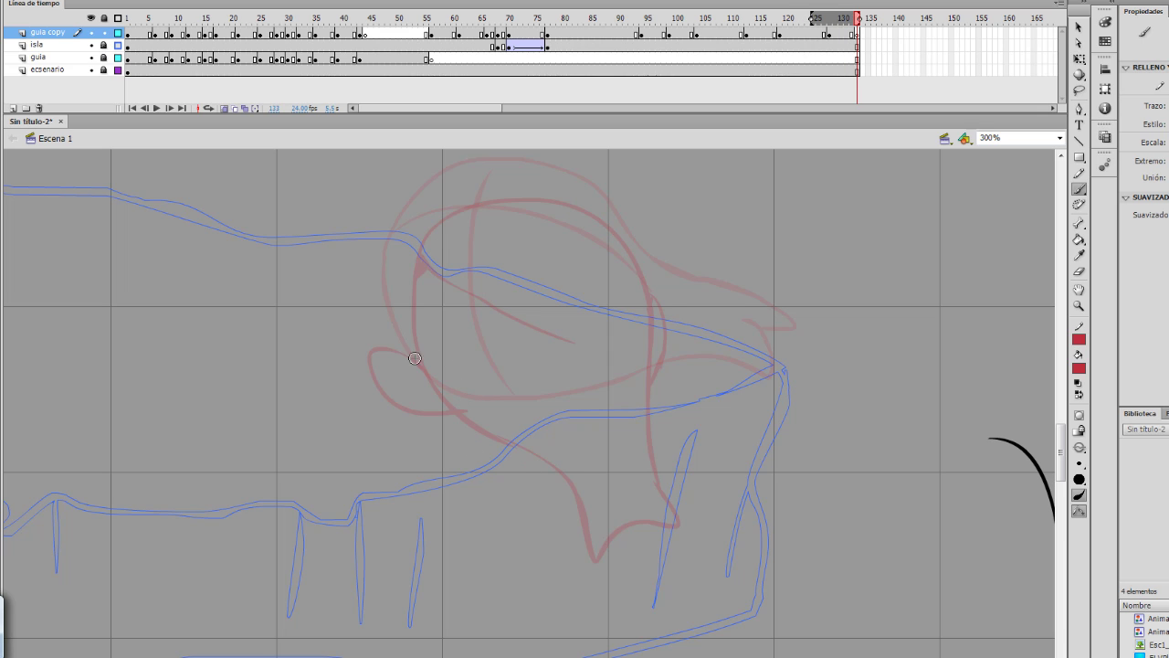
Step: Trace the rounded left fin at frame 133 and draw a large head arc from it over to the right side
key("ctrl+z")
mouse_move(388, 360)
left_mouse_down()
mouse_move(384, 387)
mouse_move(437, 419)
left_mouse_up()
key("ctrl+z")
mouse_move(425, 370)
left_mouse_down()
mouse_move(379, 365)
mouse_move(389, 399)
mouse_move(435, 422)
mouse_move(469, 413)
left_mouse_up()
mouse_move(415, 359)
left_mouse_down()
mouse_move(457, 235)
mouse_move(589, 263)
left_mouse_up()
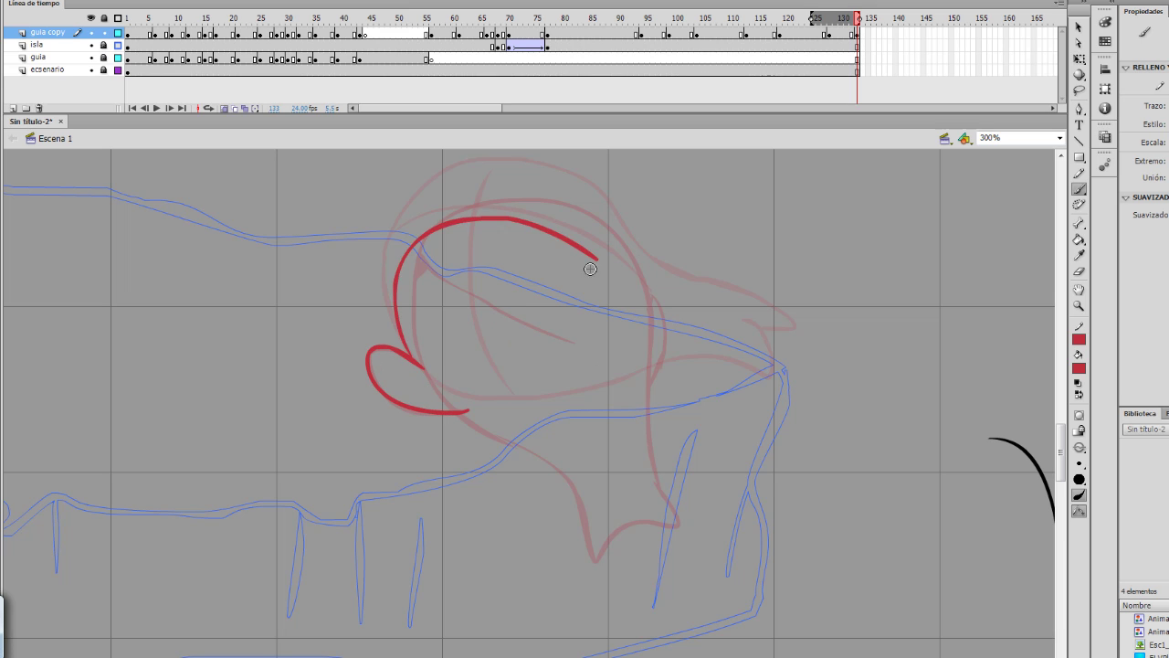
key("ctrl+z")
mouse_move(402, 356)
left_mouse_down()
mouse_move(485, 217)
mouse_move(658, 323)
mouse_move(665, 383)
left_mouse_up()
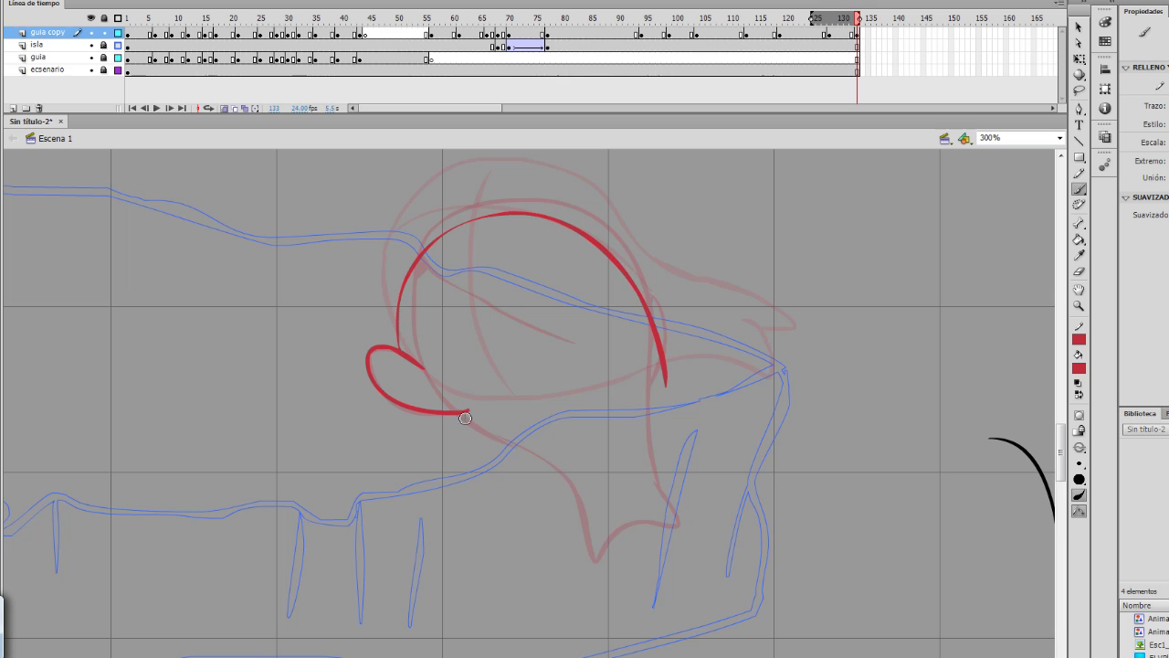
Step: Complete the lower body with a two-pointed tail swung to the right, and add a narrow right fin and filled beak
mouse_move(468, 412)
left_mouse_down()
mouse_move(556, 462)
mouse_move(642, 539)
mouse_move(721, 483)
mouse_move(653, 375)
left_mouse_up()
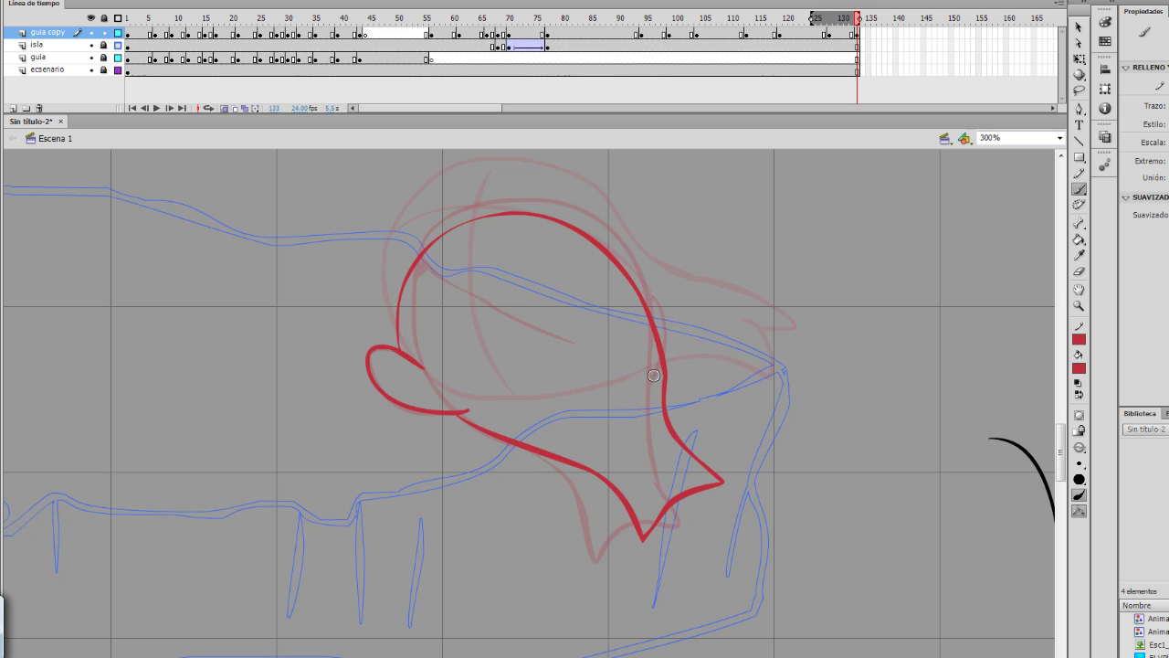
mouse_move(640, 290)
left_mouse_down()
mouse_move(670, 341)
mouse_move(663, 351)
left_mouse_up()
left_click_drag(402, 305, 409, 290)
Step: Draw closed-eye strokes on frame 132 and a filled eye with a small mouth curve on frame 133, comparing both frames
key("comma")
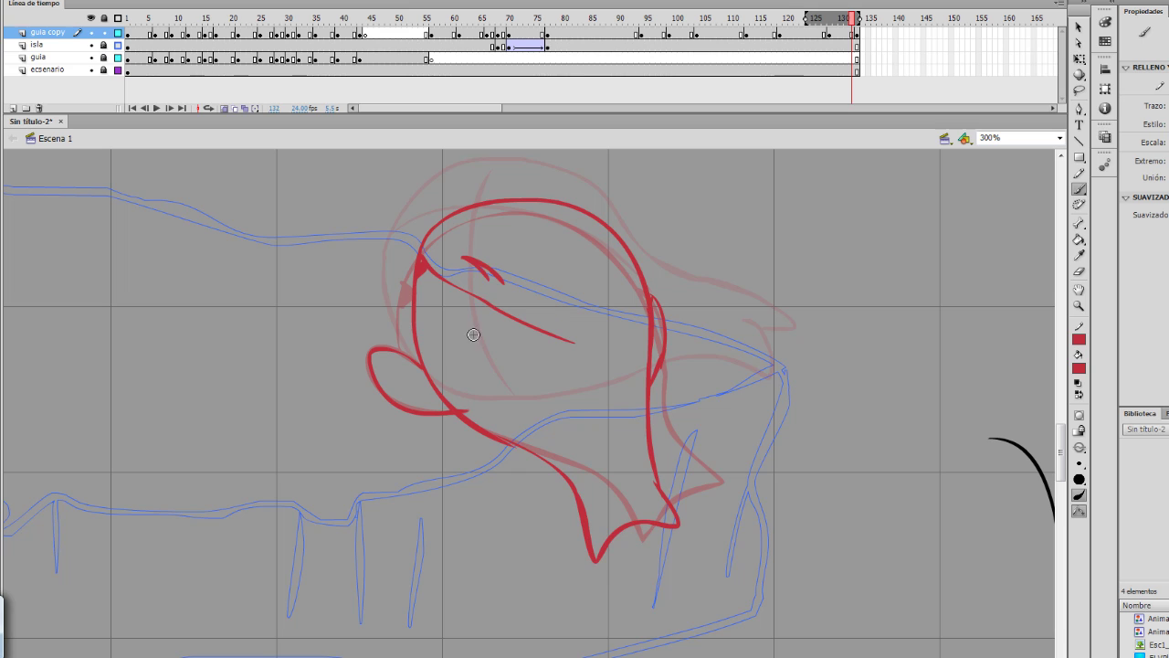
key("period")
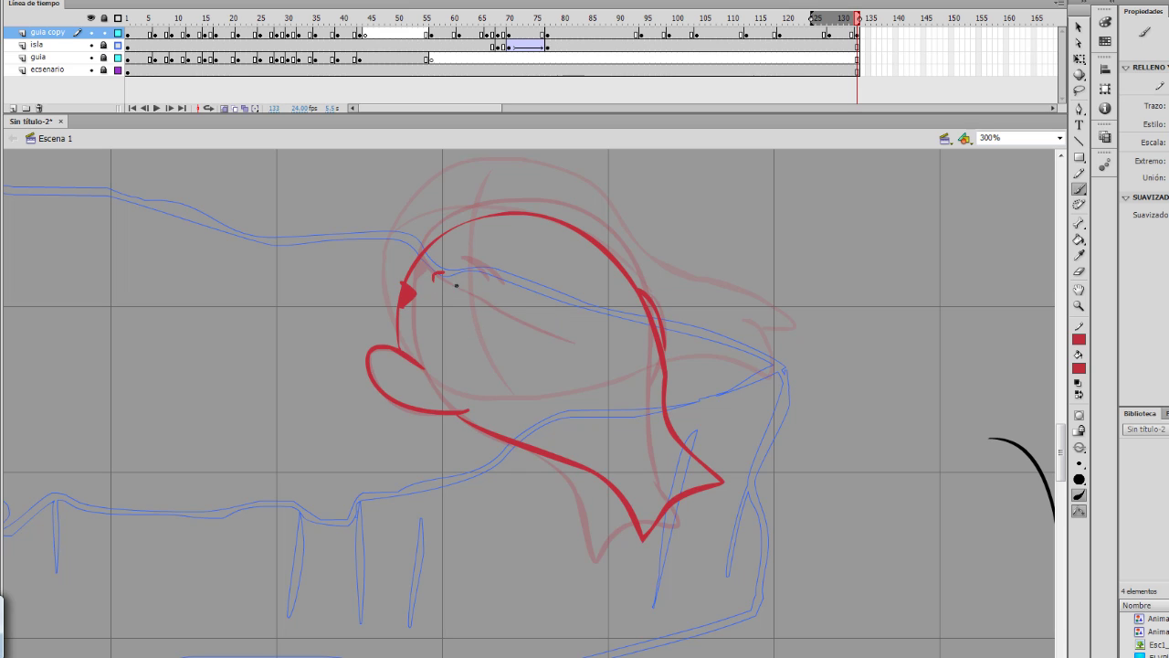
left_click_drag(403, 311, 416, 331)
key("comma")
key("period")
key("comma")
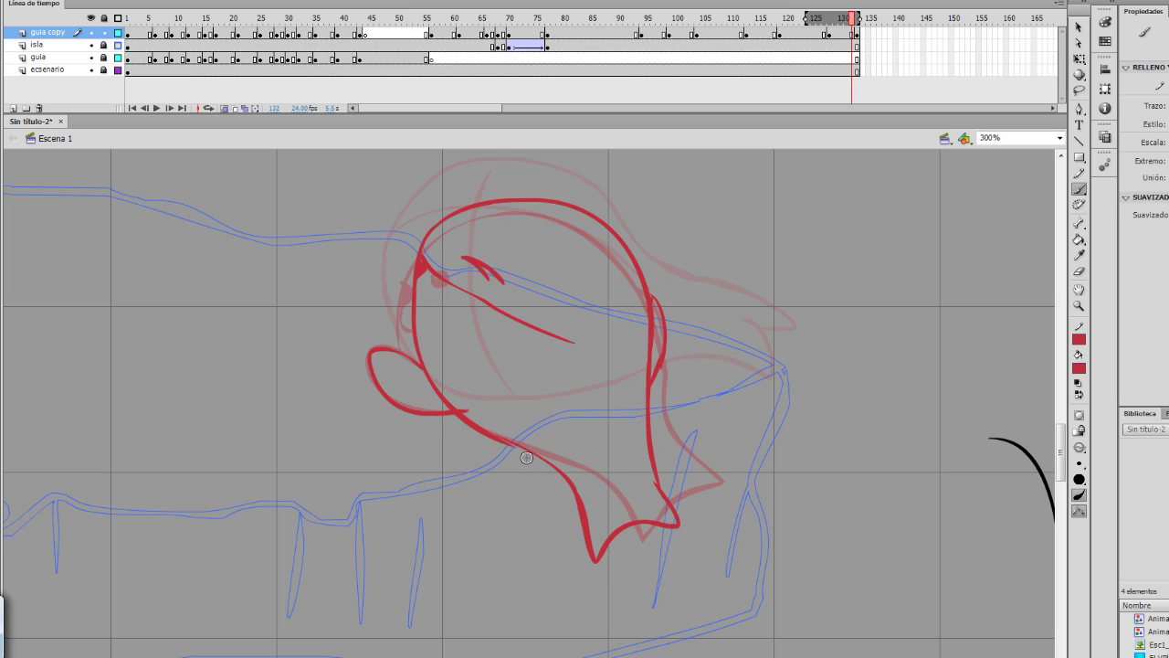
Step: Extend the timeline to frame 136, insert a blank keyframe on the guia copy layer and draw a rounded fin below the body
key("period")
key("F5")
key("F5")
key("F5")
key("F7")
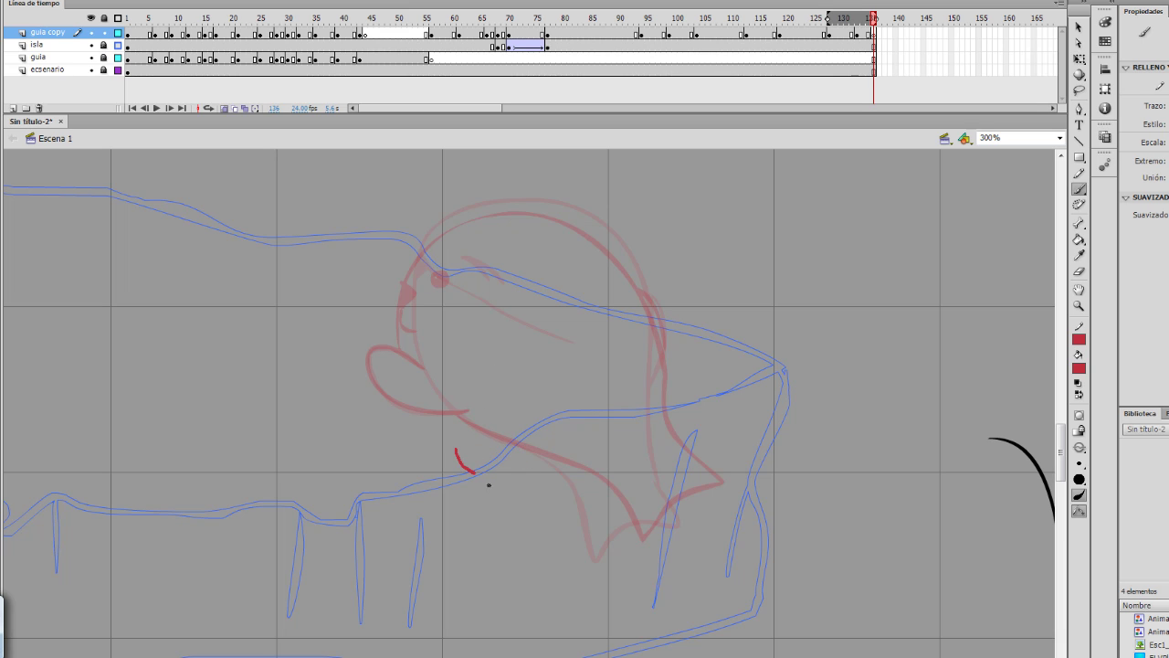
mouse_move(489, 484)
left_mouse_down()
mouse_move(530, 439)
mouse_move(482, 422)
mouse_move(457, 455)
left_mouse_up()
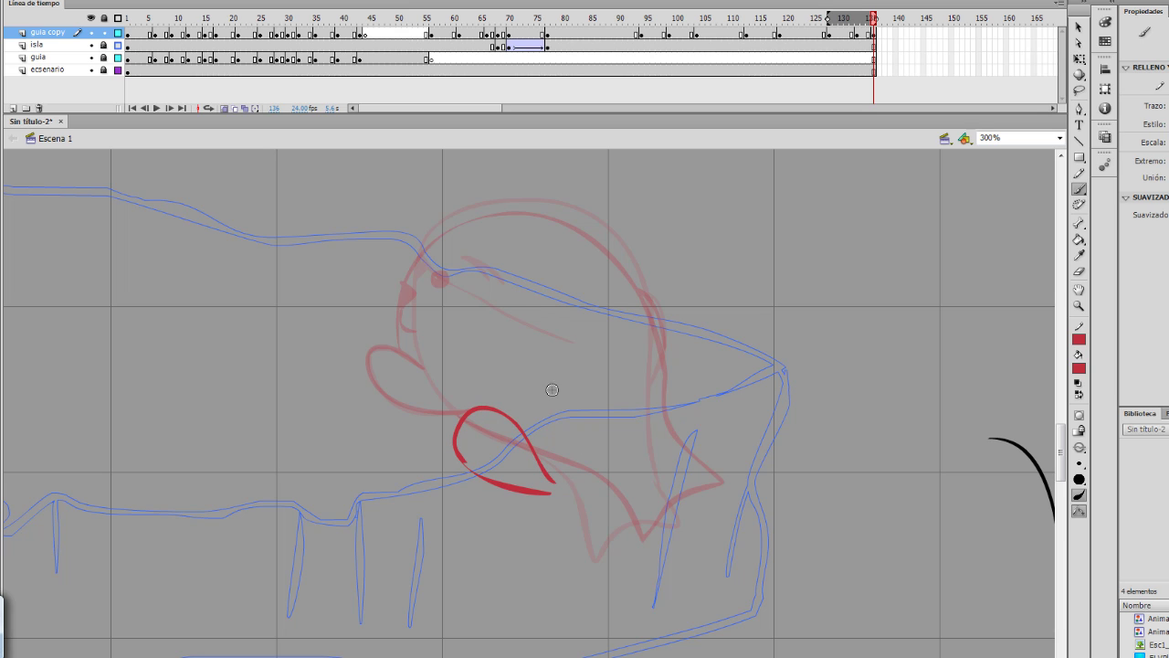
Step: Undo the fin on frame 136, redraw it flatter, and add a head arc with a small fin on its right side
key("ctrl+z")
key("ctrl+z")
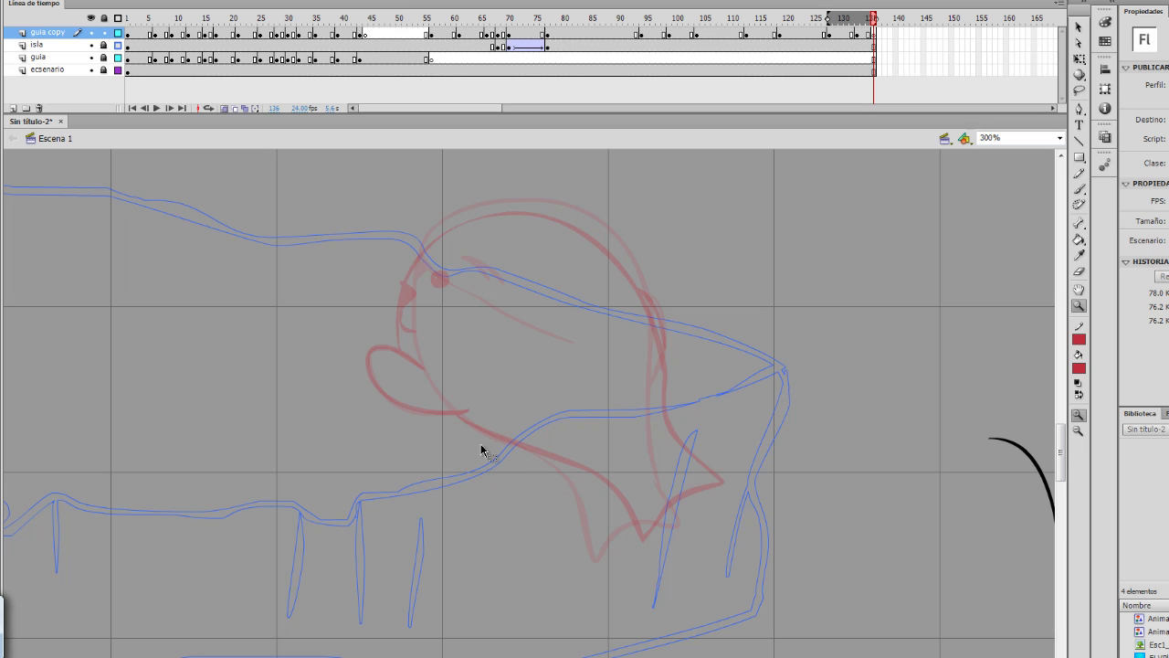
mouse_move(494, 456)
left_mouse_down()
mouse_move(480, 430)
mouse_move(530, 426)
mouse_move(515, 475)
mouse_move(564, 464)
left_mouse_up()
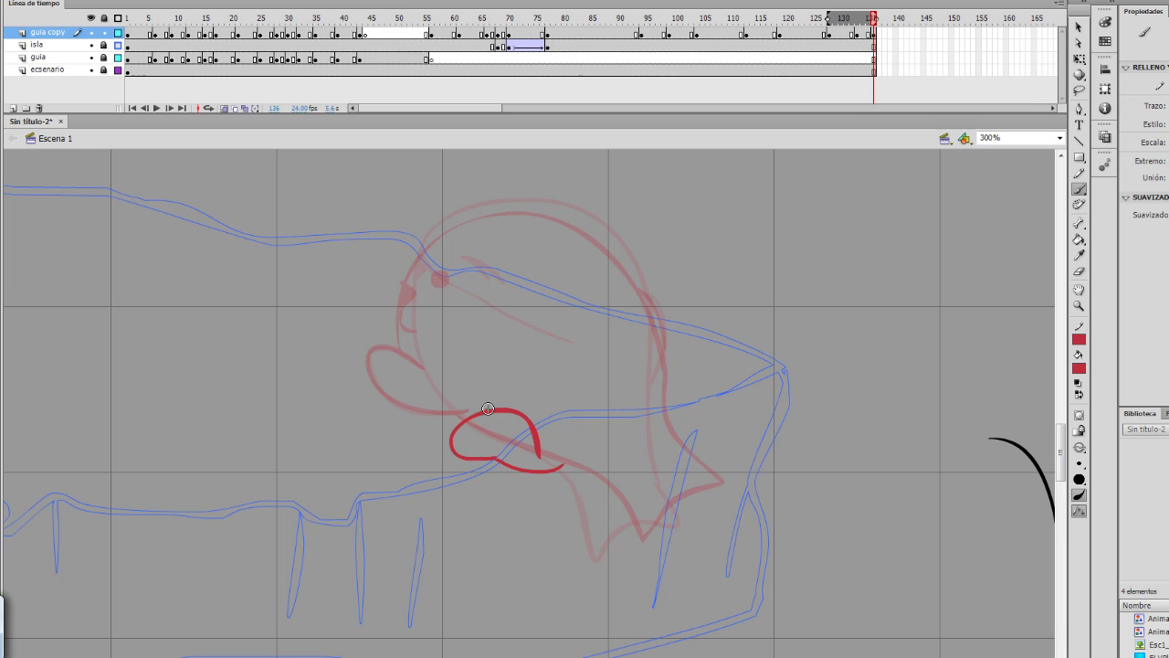
mouse_move(488, 409)
left_mouse_down()
mouse_move(537, 315)
mouse_move(605, 308)
mouse_move(638, 337)
mouse_move(515, 385)
mouse_move(550, 308)
mouse_move(614, 289)
mouse_move(679, 314)
mouse_move(712, 399)
mouse_move(750, 395)
mouse_move(705, 436)
left_mouse_up()
key("ctrl+z")
left_click_drag(702, 373, 692, 465)
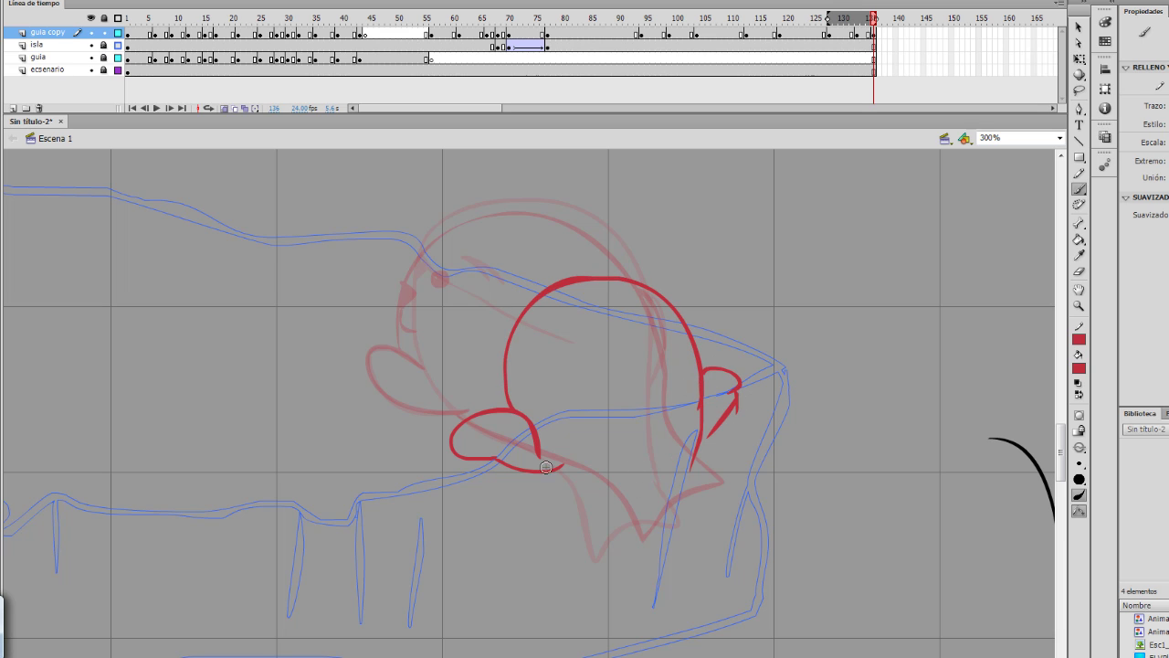
Step: Draw the lower body tapering down to a two-pointed tail and close the lower edge of the right fin on frame 136
left_click_drag(554, 473, 663, 594)
left_click_drag(700, 396, 673, 582)
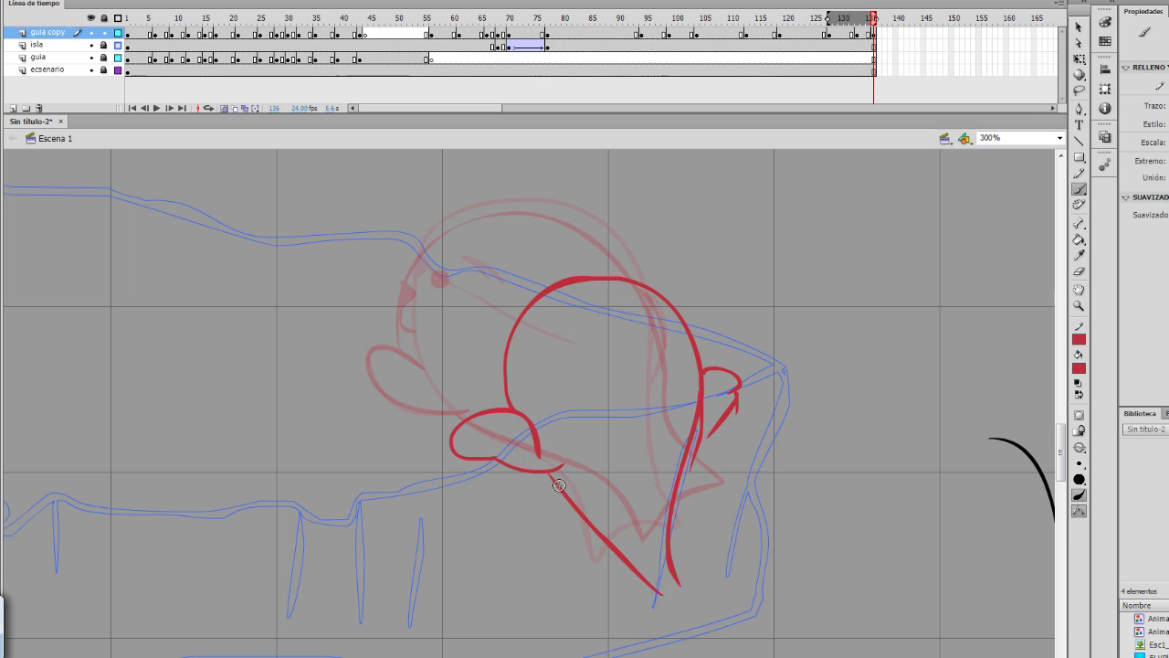
mouse_move(557, 477)
left_mouse_down()
mouse_move(613, 539)
mouse_move(650, 606)
mouse_move(681, 586)
left_mouse_up()
mouse_move(714, 400)
left_mouse_down()
mouse_move(714, 433)
mouse_move(687, 475)
left_mouse_up()
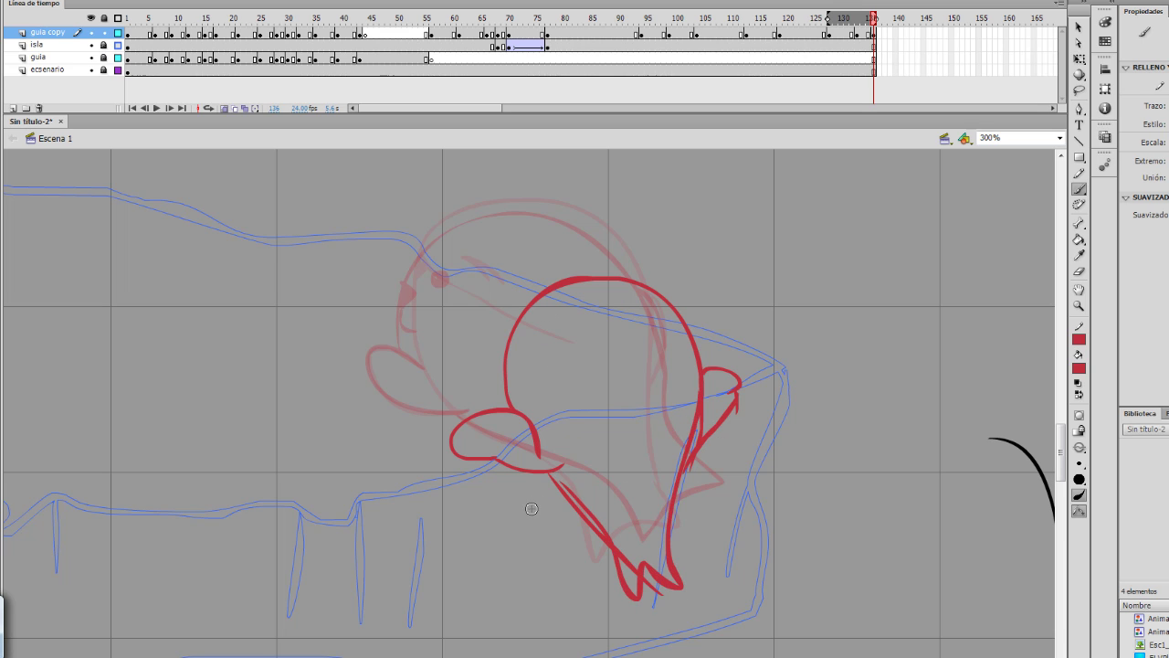
Step: Extend the timeline to frame 141 and insert a blank keyframe there on the guia copy layer
key("F5")
key("F5")
key("F5")
key("F5")
key("F5")
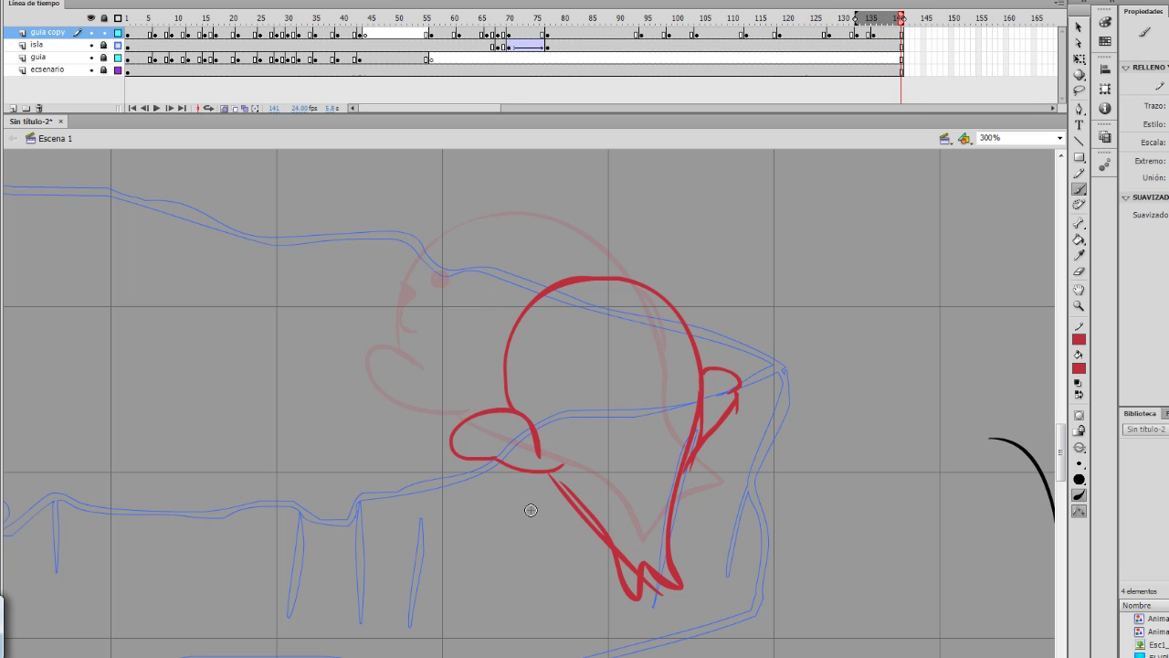
key("F7")
Step: Draw an upright oval body over the island's right end on frame 141, with short centre ticks at its top and bottom
left_click_drag(606, 501, 541, 321)
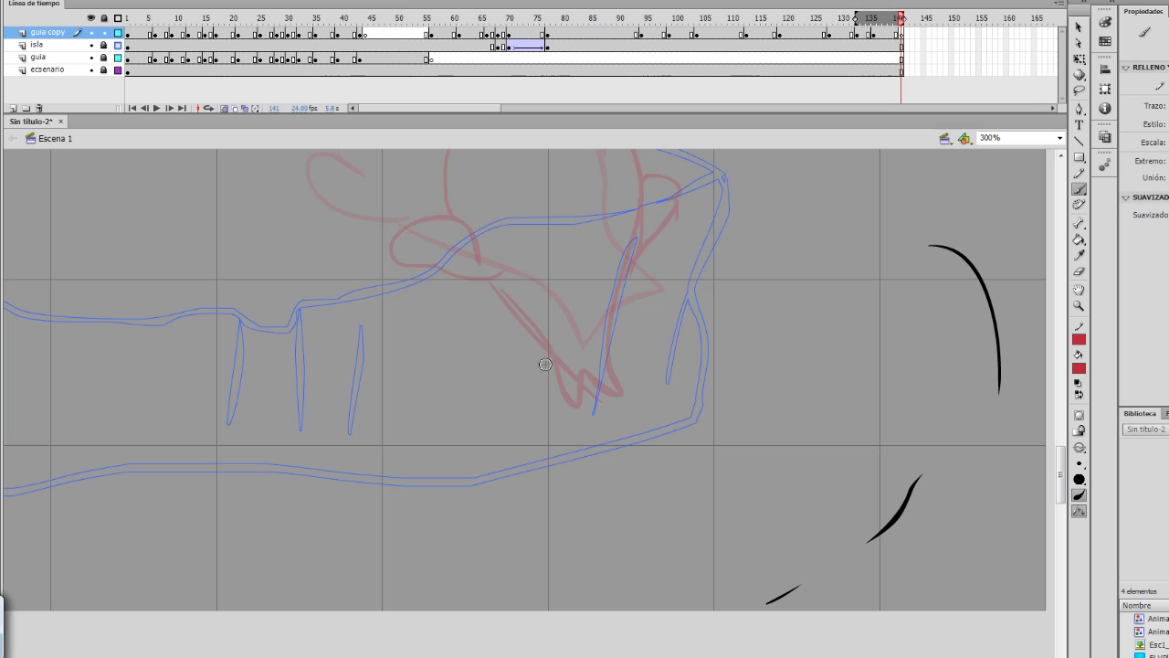
mouse_move(517, 289)
left_mouse_down()
mouse_move(594, 262)
mouse_move(627, 276)
left_mouse_up()
key("ctrl+z")
mouse_move(513, 279)
left_mouse_down()
mouse_move(637, 251)
mouse_move(689, 322)
mouse_move(680, 411)
mouse_move(637, 454)
mouse_move(534, 429)
mouse_move(508, 318)
mouse_move(518, 271)
left_mouse_up()
left_click_drag(592, 236, 592, 258)
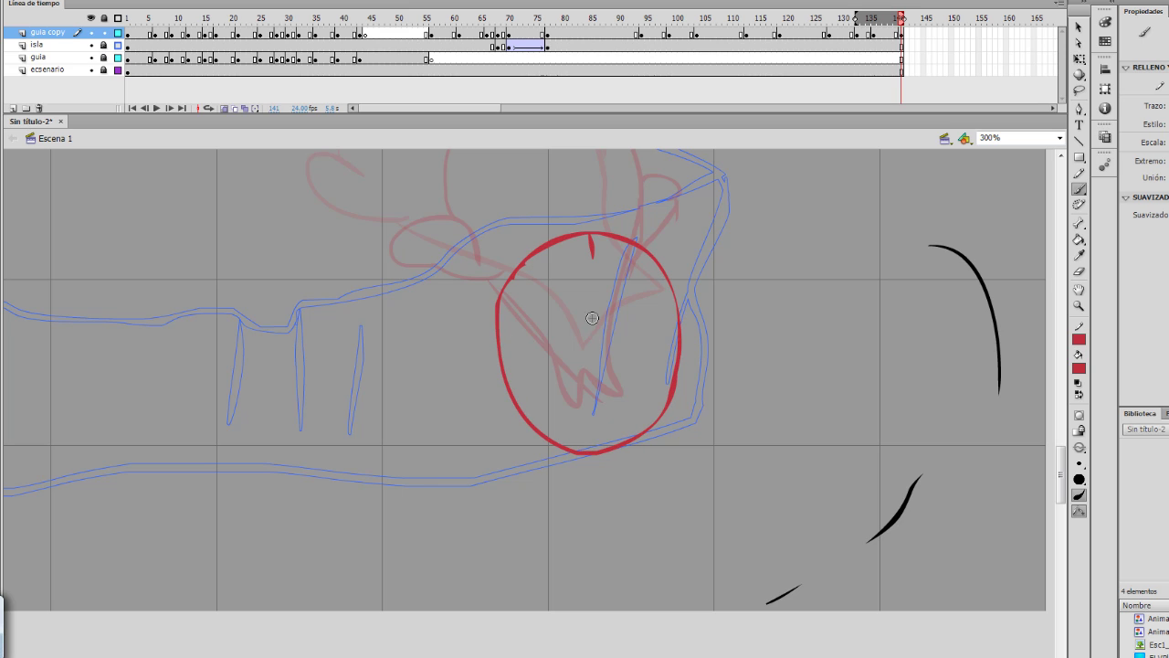
left_click_drag(598, 439, 599, 455)
Step: Add a raised rounded fin on the left of the oval and a narrower one on the right
mouse_move(511, 348)
left_mouse_down()
mouse_move(487, 300)
mouse_move(450, 269)
mouse_move(457, 346)
mouse_move(454, 287)
mouse_move(507, 367)
left_mouse_up()
key("ctrl+z")
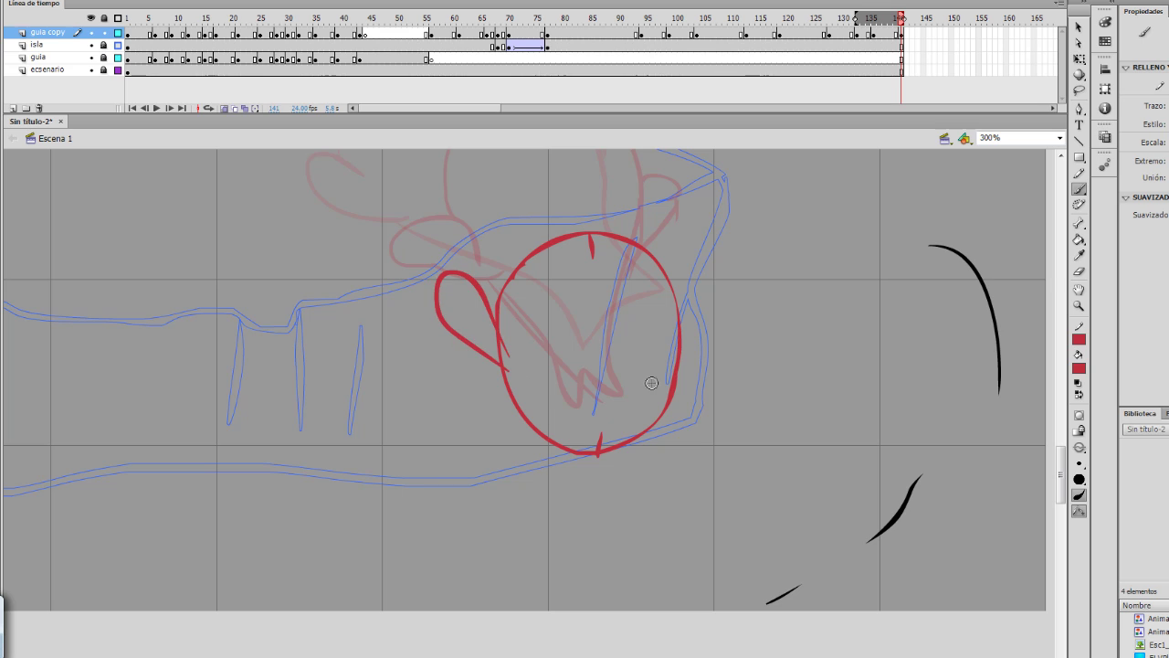
mouse_move(681, 351)
left_mouse_down()
mouse_move(722, 298)
mouse_move(678, 382)
left_mouse_up()
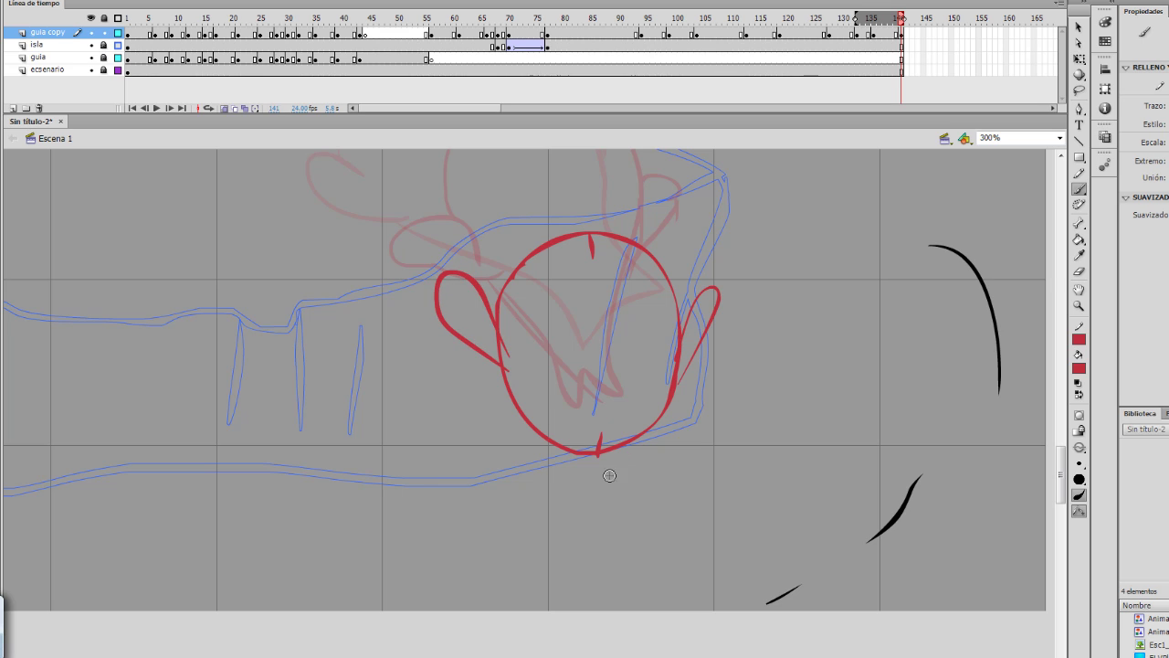
Step: Draw a narrow tail stem below the oval, blend its sides into the body and finish it with flat base strokes
left_click_drag(525, 419, 568, 530)
left_click_drag(604, 449, 599, 531)
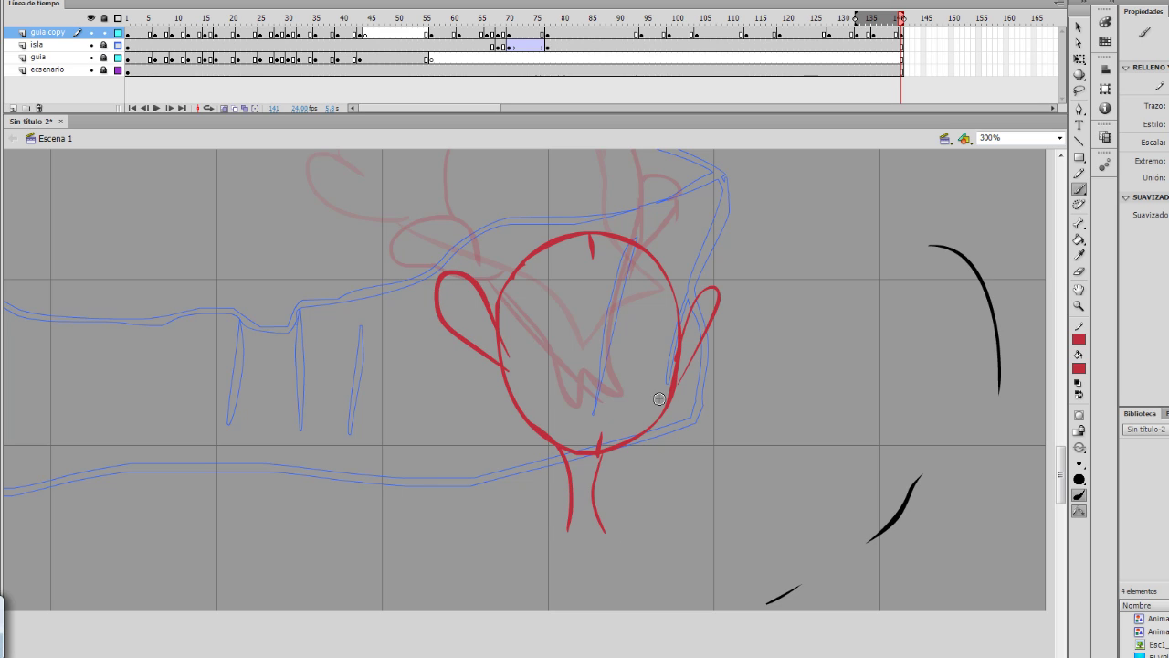
left_click_drag(666, 398, 614, 540)
mouse_move(513, 410)
left_mouse_down()
mouse_move(552, 455)
mouse_move(575, 528)
mouse_move(627, 526)
left_mouse_up()
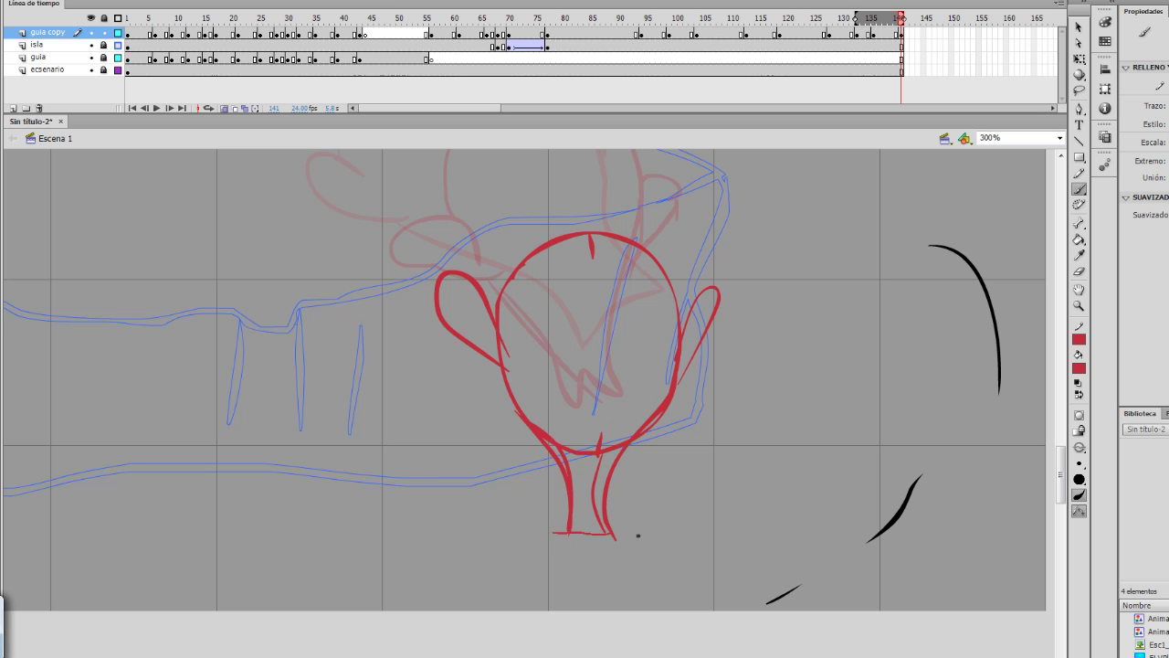
left_click_drag(551, 541, 628, 544)
left_click_drag(720, 489, 723, 504)
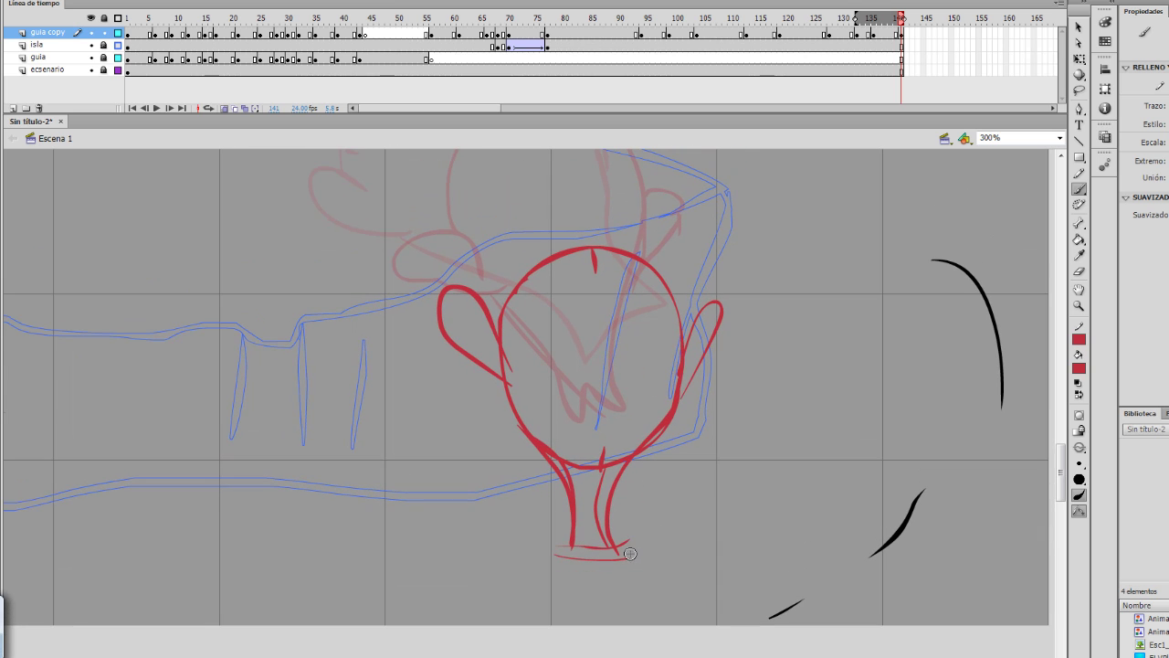
Step: Hold the frame 141 drawing through frame 143 and insert a blank keyframe at frame 144 on the guia copy layer
key("F7")
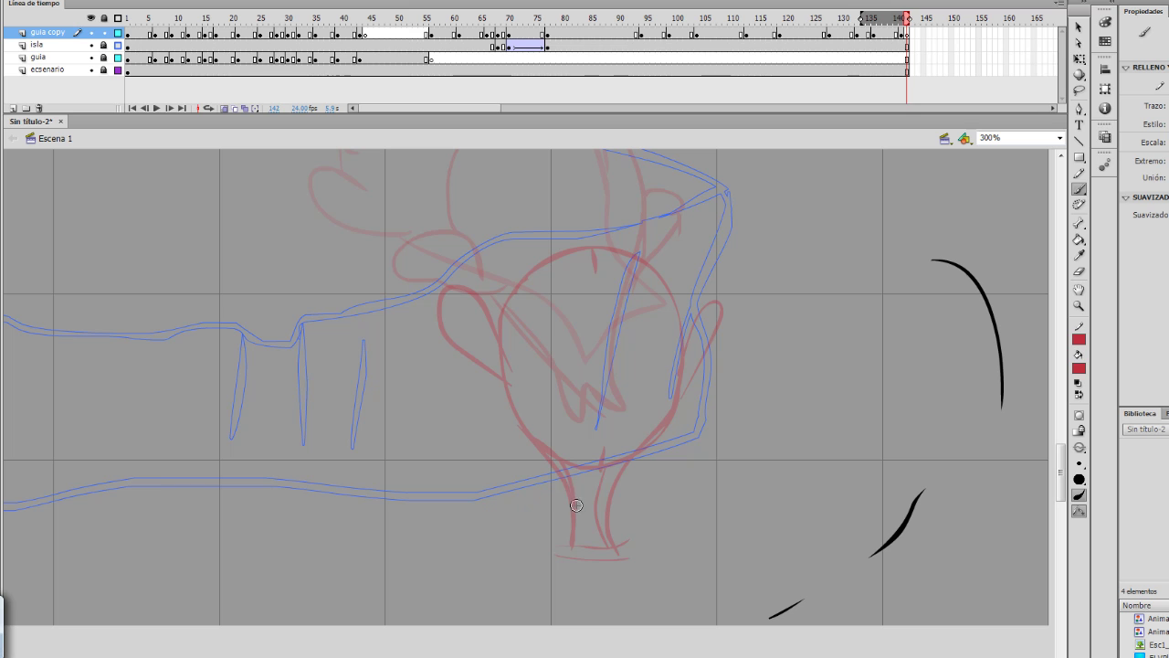
key("comma")
key("F5")
key("F5")
key("F7")
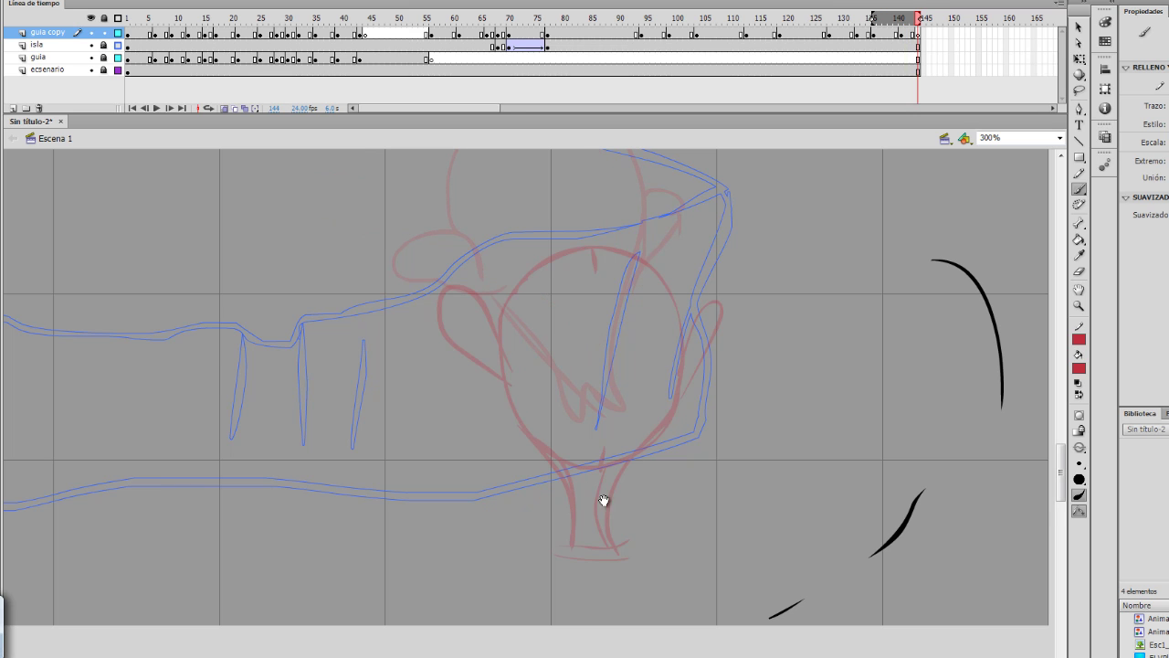
Step: Return to frame 141, select its whole drawing and move it slightly up and to the right
scroll(541, 396, "down", 7)
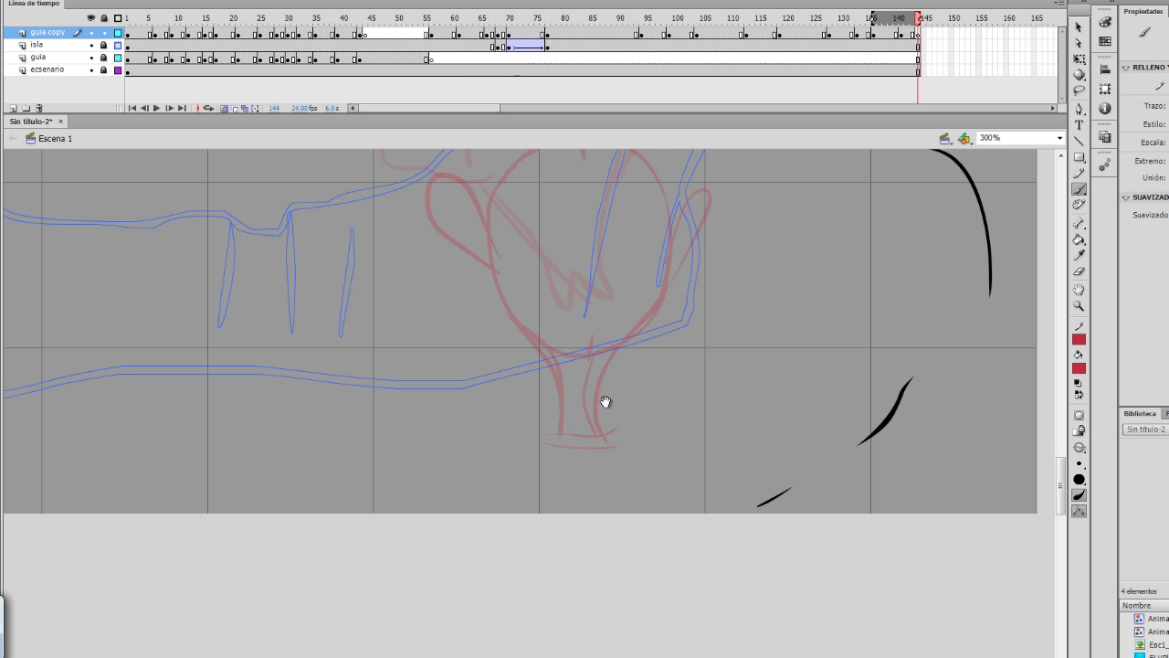
scroll(526, 297, "up", 5)
key("comma")
key("comma")
key("comma")
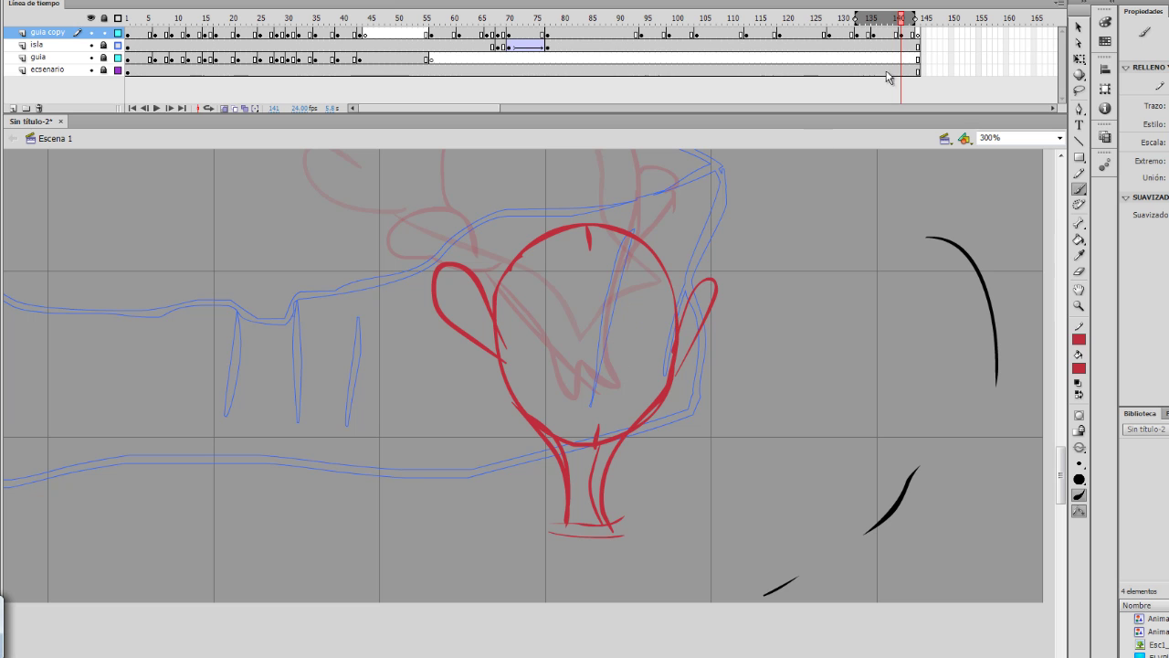
left_click(901, 34)
mouse_move(668, 388)
left_mouse_down()
mouse_move(721, 345)
mouse_move(716, 365)
left_mouse_up()
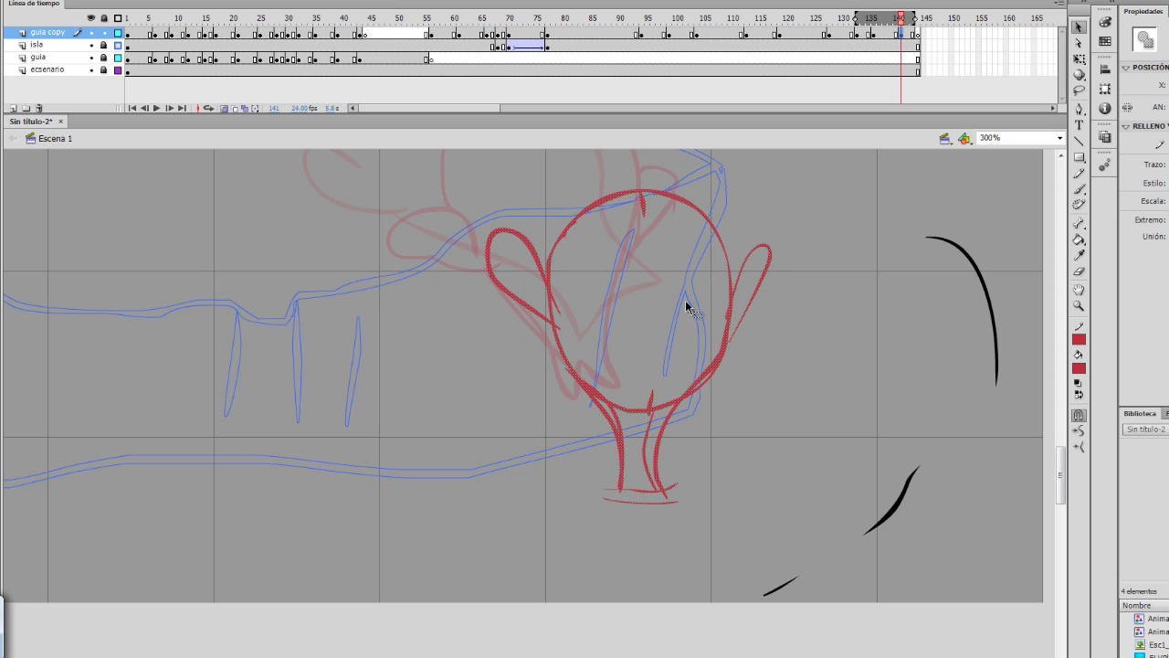
Step: Brush two crossing belly curves inside the oval body on frame 141, spreading from the top to both lower sides
key("b")
mouse_move(655, 206)
left_mouse_down()
mouse_move(618, 278)
mouse_move(586, 402)
left_mouse_up()
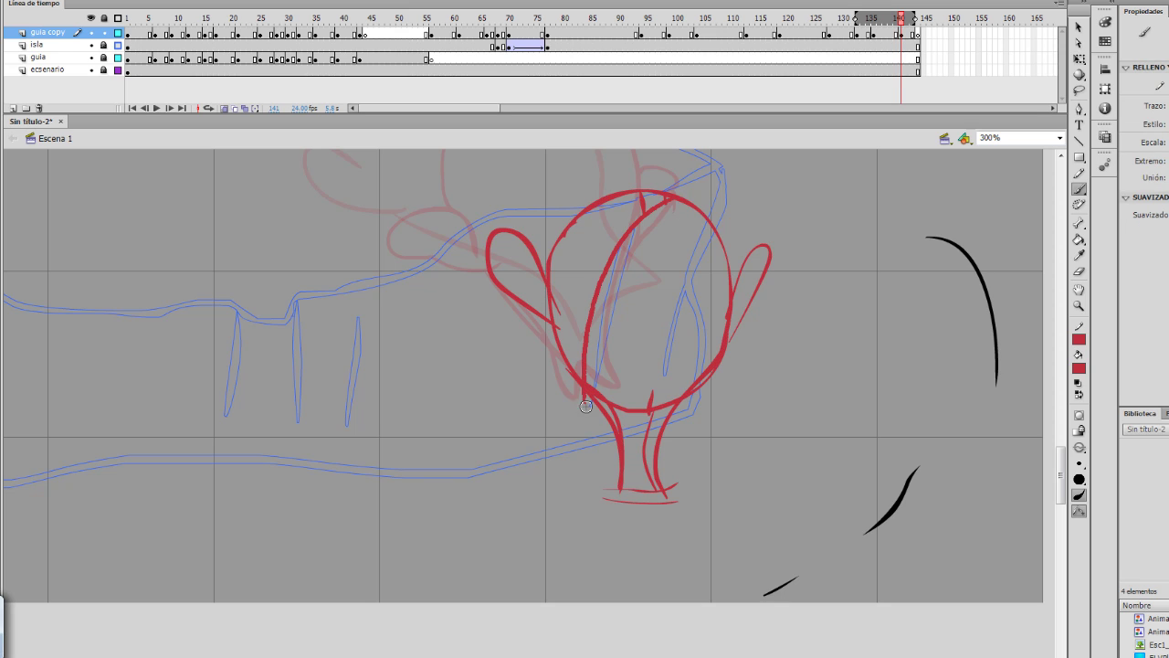
left_click_drag(574, 223, 713, 370)
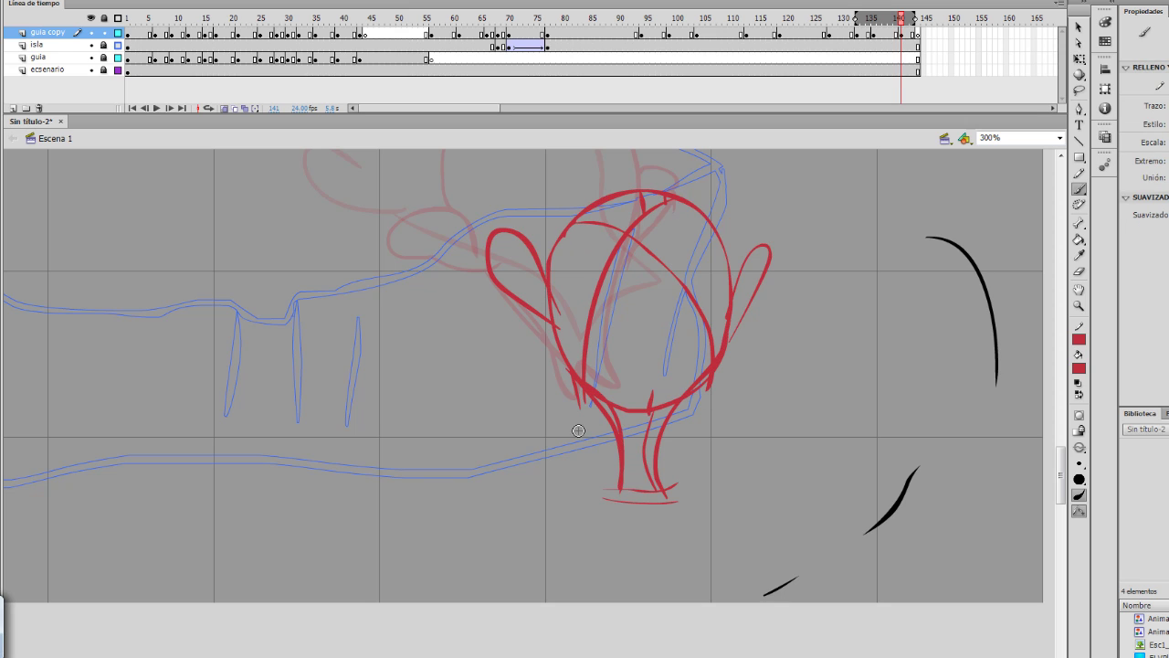
Step: Erase the straight tail stem on frame 141 and draw a short two-pointed tail bending to the lower left
key("e")
mouse_move(567, 392)
left_mouse_down()
mouse_move(686, 409)
mouse_move(614, 444)
mouse_move(610, 483)
mouse_move(671, 409)
mouse_move(645, 489)
mouse_move(658, 509)
mouse_move(606, 496)
left_mouse_up()
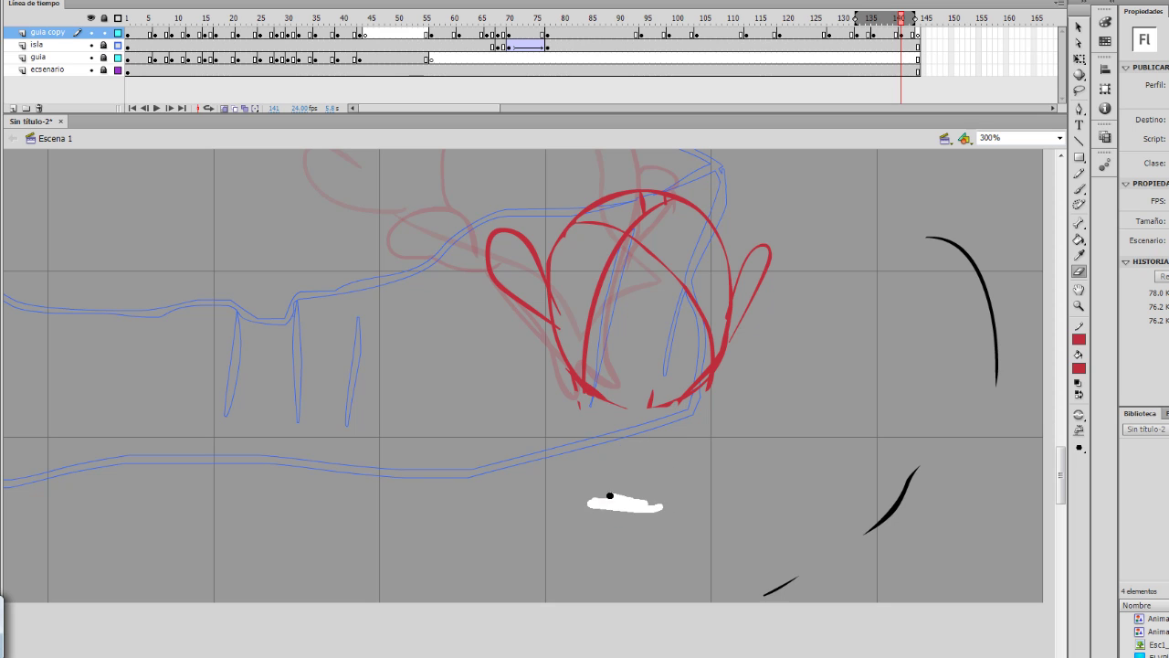
left_click_drag(598, 420, 563, 377)
key("b")
left_click_drag(561, 439, 578, 367)
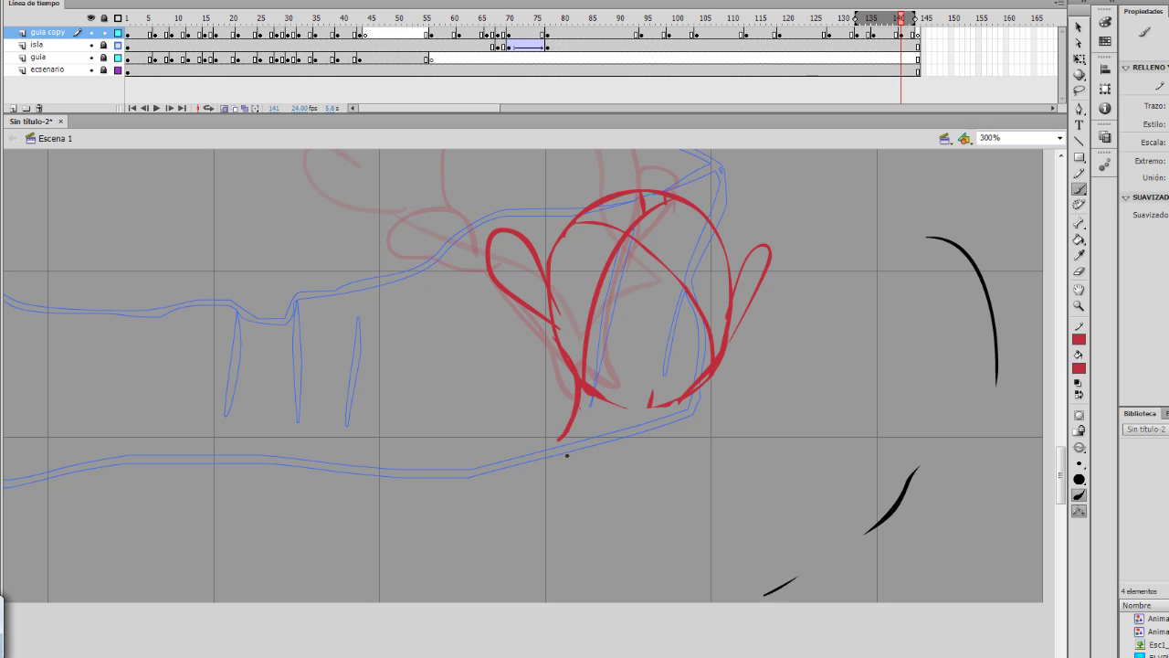
mouse_move(566, 455)
left_mouse_down()
mouse_move(598, 474)
mouse_move(649, 402)
left_mouse_up()
Step: Add small facial strokes near the top of the frame 141 body and return to the blank keyframe at frame 144
left_click_drag(685, 236, 701, 266)
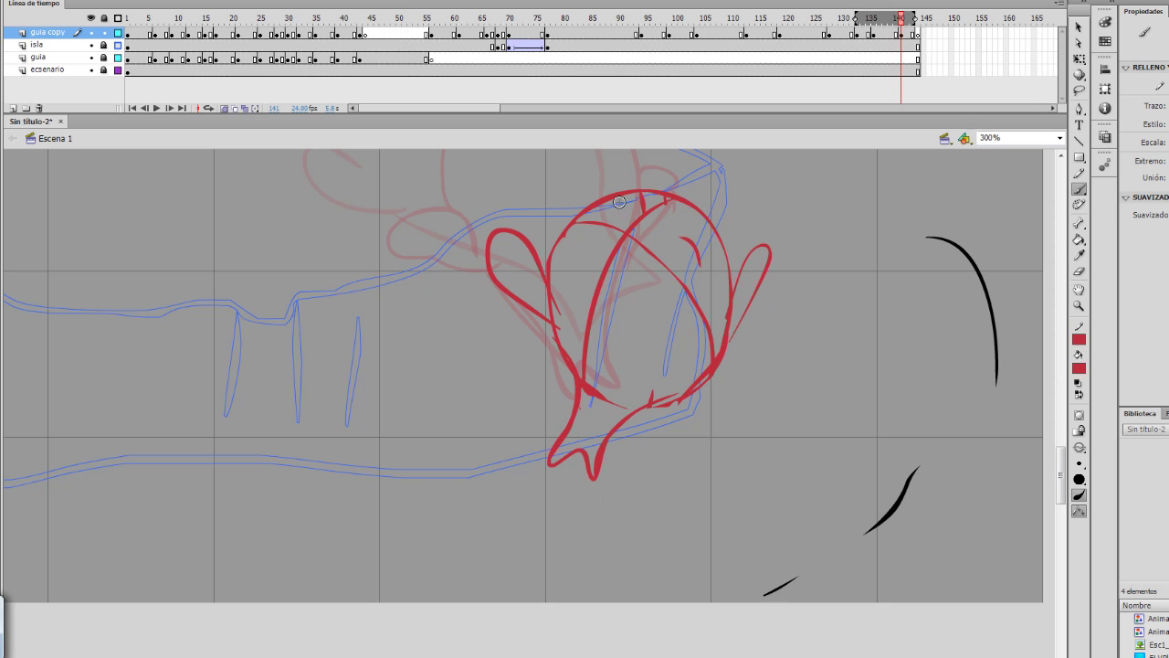
left_click_drag(613, 197, 626, 210)
key("period")
key("period")
key("period")
key("F7")
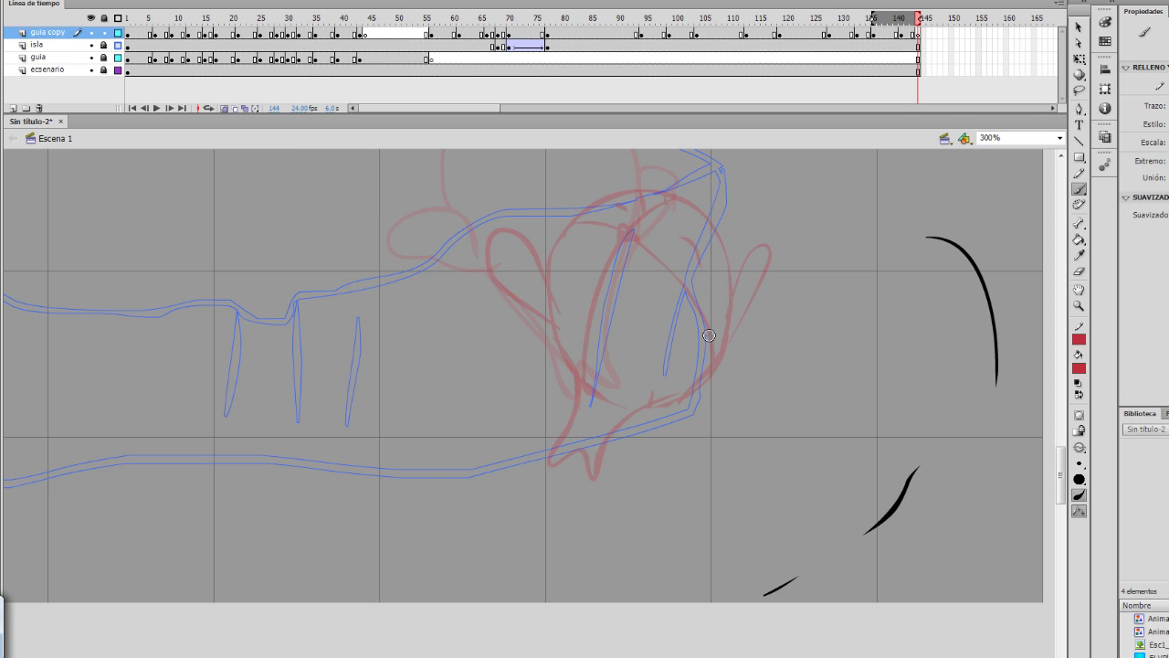
Step: Draw a round body to the lower right of the previous pose on frame 144, with two crossing belly curves inside
mouse_move(709, 335)
left_mouse_down()
mouse_move(827, 427)
mouse_move(785, 505)
mouse_move(633, 473)
mouse_move(648, 348)
mouse_move(755, 337)
left_mouse_up()
key("ctrl+z")
mouse_move(682, 351)
left_mouse_down()
mouse_move(812, 461)
mouse_move(636, 396)
mouse_move(698, 324)
mouse_move(681, 507)
mouse_move(747, 378)
mouse_move(788, 488)
left_mouse_up()
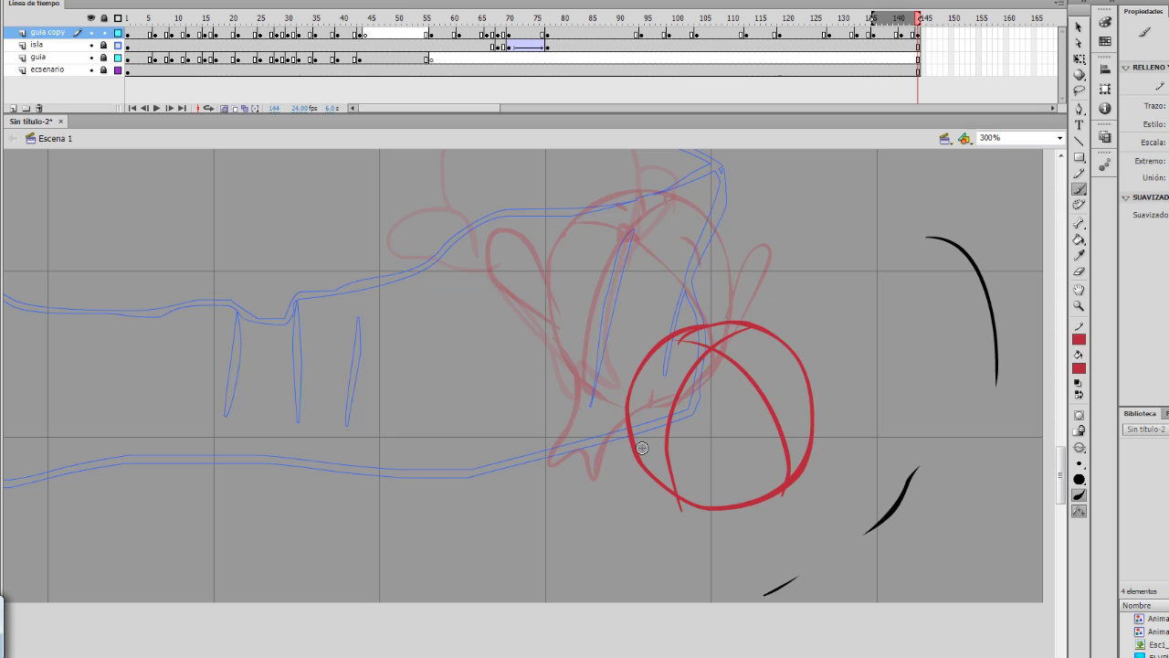
Step: Draw a two-pointed tail on the body's lower left and join it to the underside with a curved contour
mouse_move(642, 448)
left_mouse_down()
mouse_move(627, 464)
mouse_move(605, 416)
mouse_move(601, 460)
mouse_move(580, 465)
mouse_move(631, 495)
mouse_move(795, 480)
mouse_move(692, 525)
mouse_move(577, 464)
left_mouse_up()
key("ctrl+z")
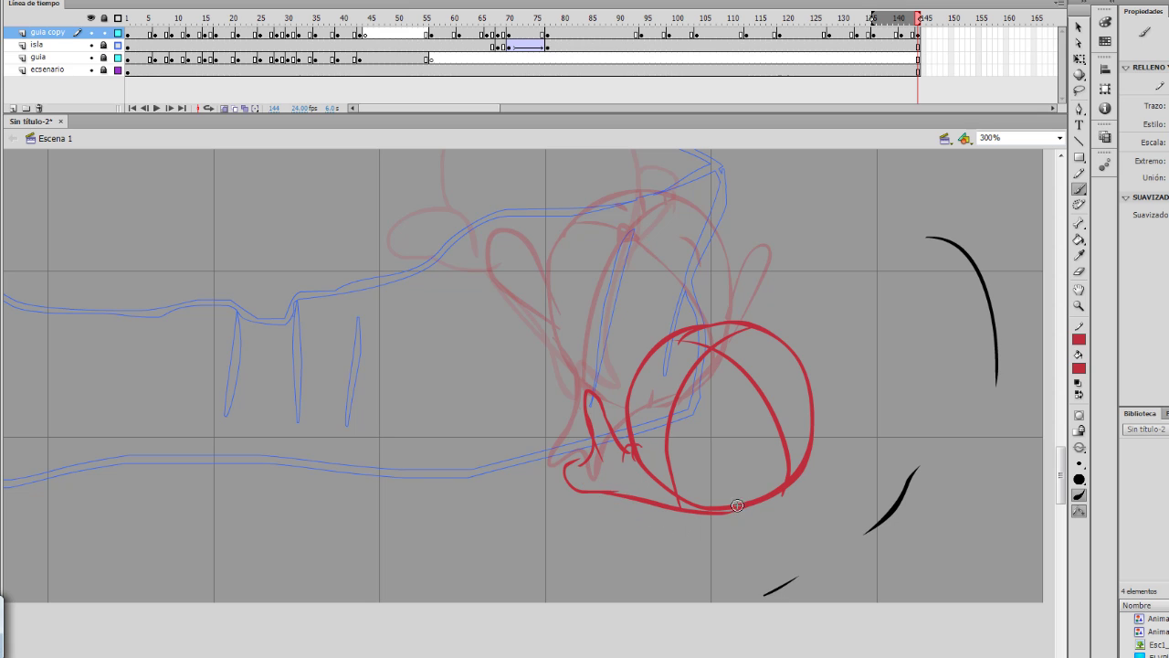
mouse_move(736, 504)
left_mouse_down()
mouse_move(579, 448)
mouse_move(651, 505)
left_mouse_up()
key("e")
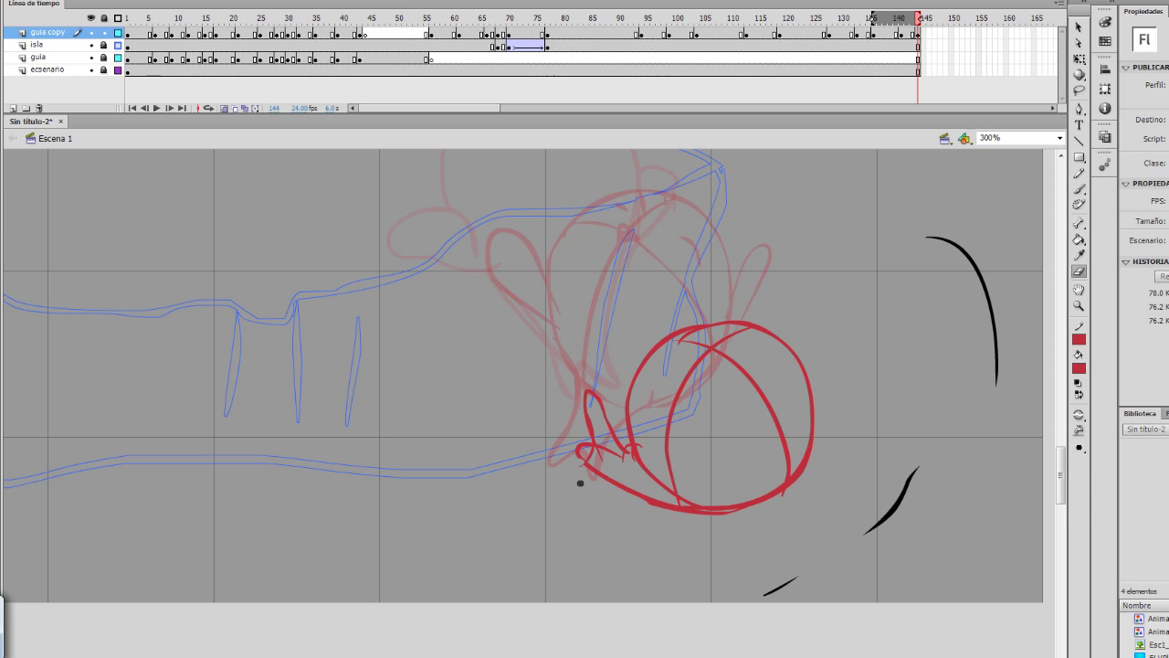
Step: Draw a flat rounded fin extending from the body's lower right on frame 144, undoing the unwanted strokes
key("b")
mouse_move(788, 470)
left_mouse_down()
mouse_move(758, 438)
mouse_move(764, 477)
mouse_move(782, 484)
mouse_move(868, 476)
mouse_move(763, 499)
left_mouse_up()
key("ctrl+z")
key("ctrl+z")
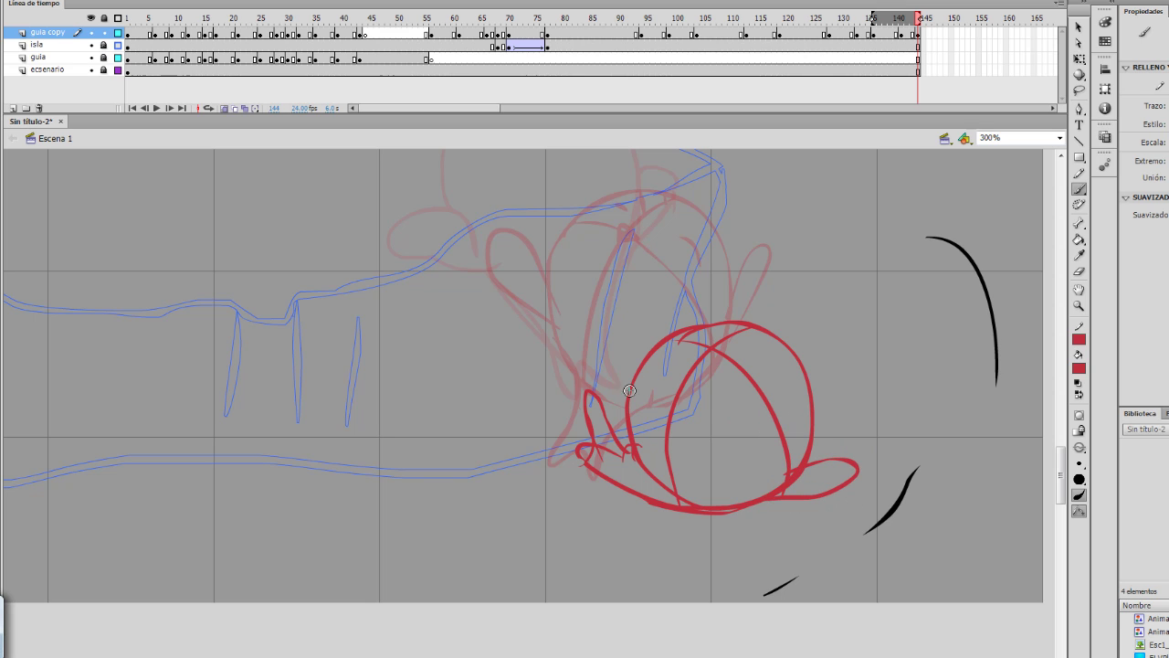
Step: Add a narrow raised fin at the body's upper left and draw the eye strokes and beak
left_click_drag(630, 390, 651, 347)
left_click_drag(756, 360, 773, 383)
mouse_move(703, 332)
left_mouse_down()
mouse_move(718, 343)
mouse_move(714, 406)
mouse_move(647, 376)
left_mouse_up()
Step: Sketch impact lines and small droplets on both sides of the landed body on frame 144
left_click_drag(710, 527, 625, 521)
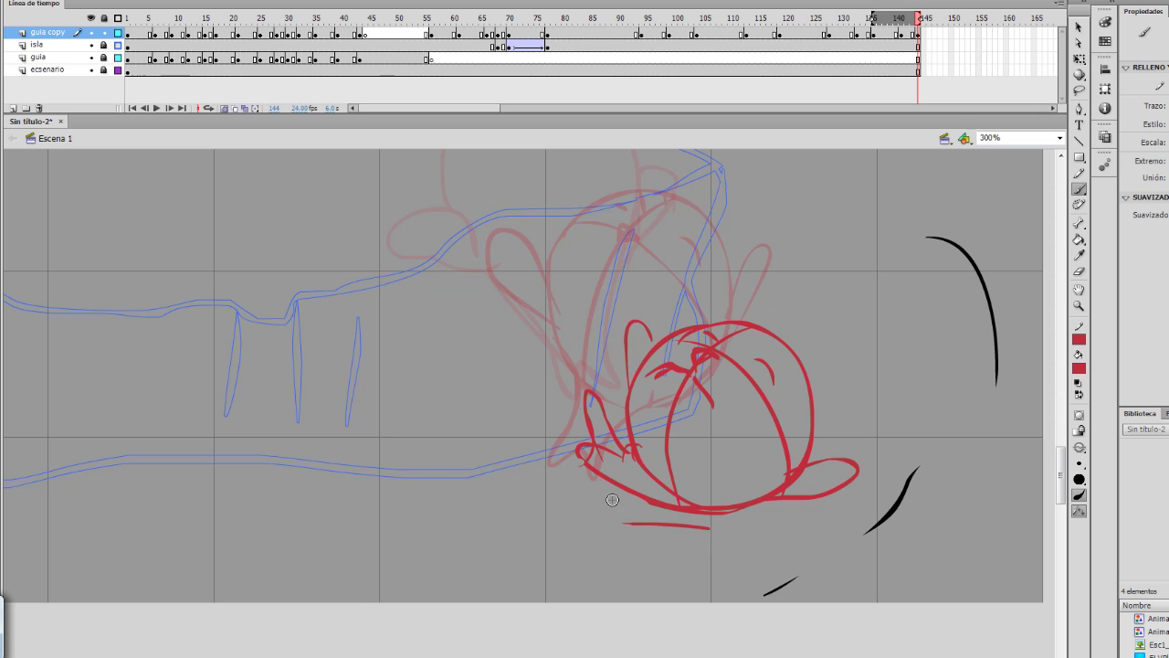
left_click_drag(838, 443, 880, 389)
left_click_drag(829, 508, 895, 450)
mouse_move(599, 499)
left_mouse_down()
mouse_move(657, 513)
mouse_move(611, 519)
left_mouse_up()
left_click_drag(833, 381, 826, 400)
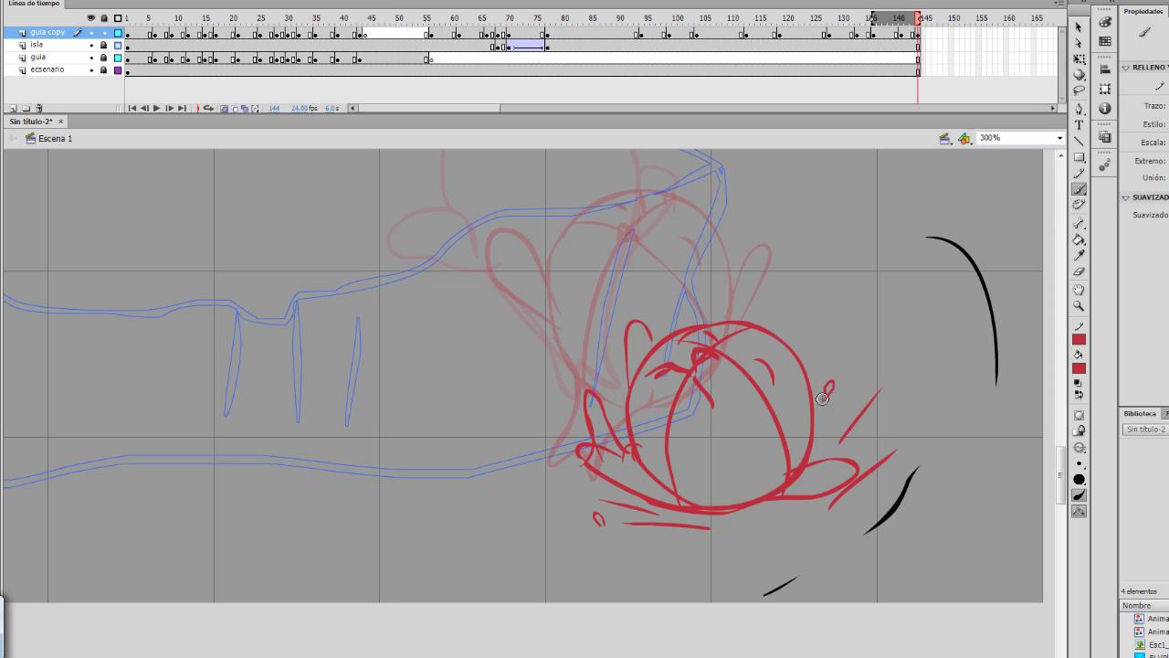
left_click_drag(816, 336, 812, 356)
left_click_drag(793, 474, 622, 475)
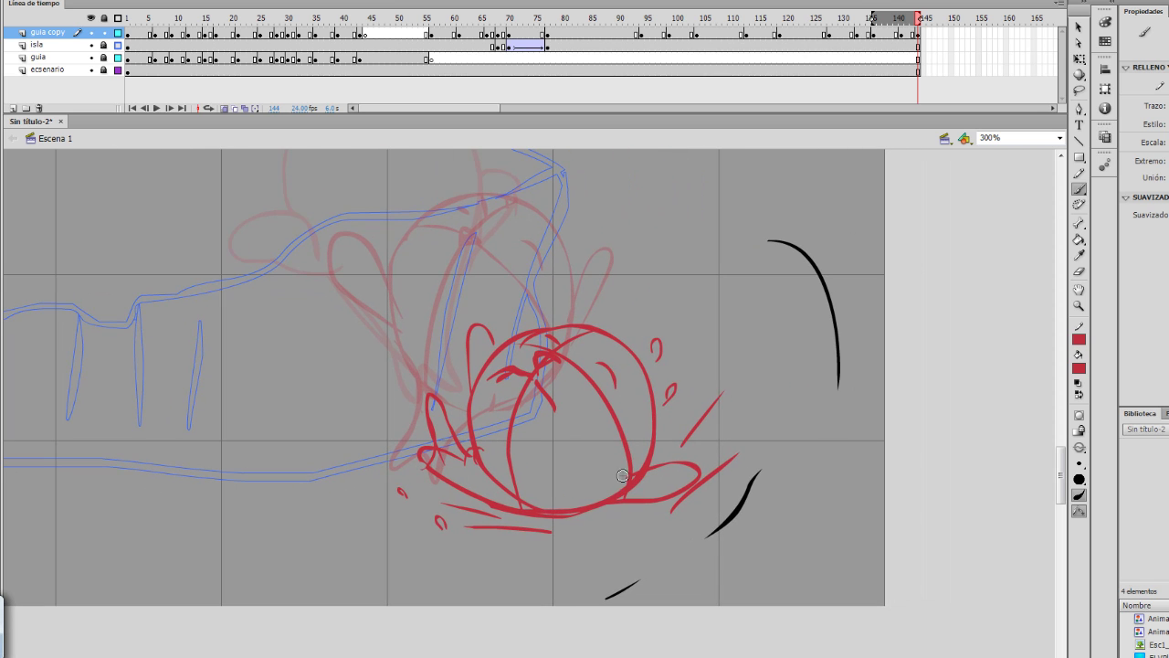
Step: Play the animation in a test movie window and close it
key("ctrl+Return")
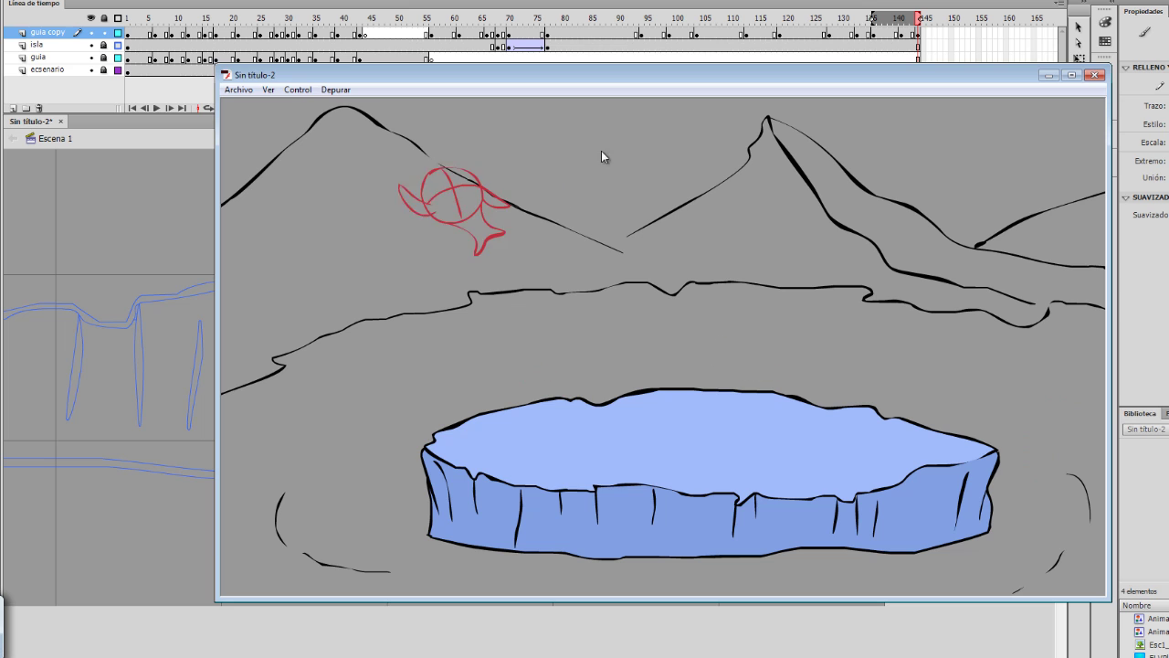
left_click(1094, 75)
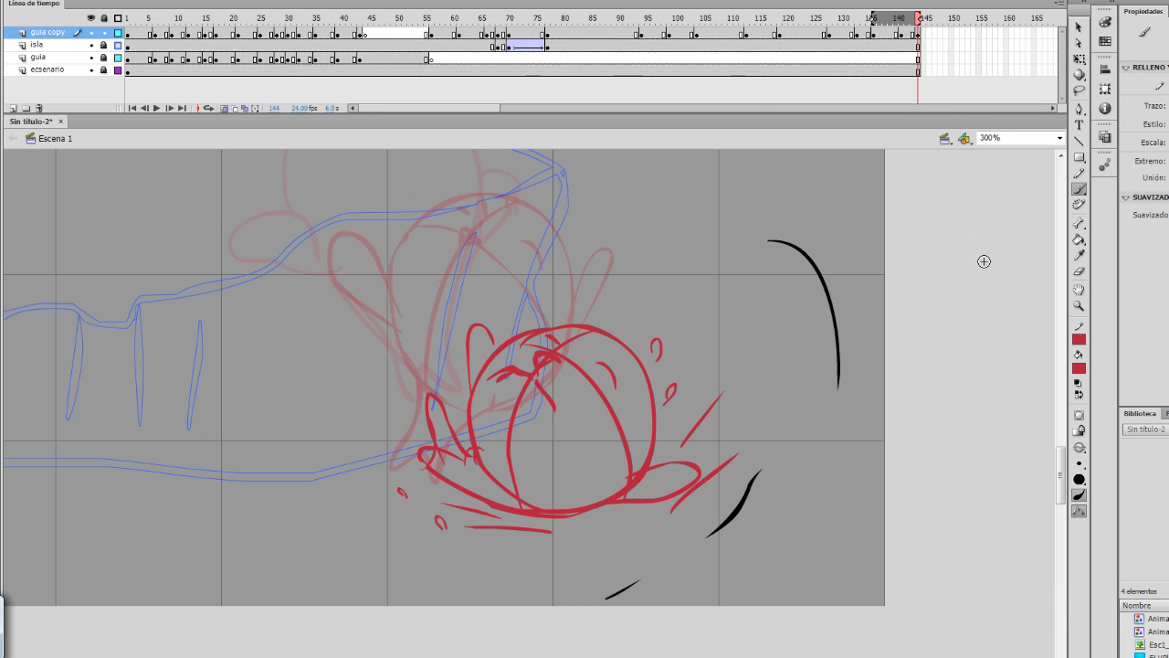
Step: Hold the frame 144 drawing through frame 146 and insert a blank keyframe at frame 147 on the guia copy layer
key("F5")
key("F5")
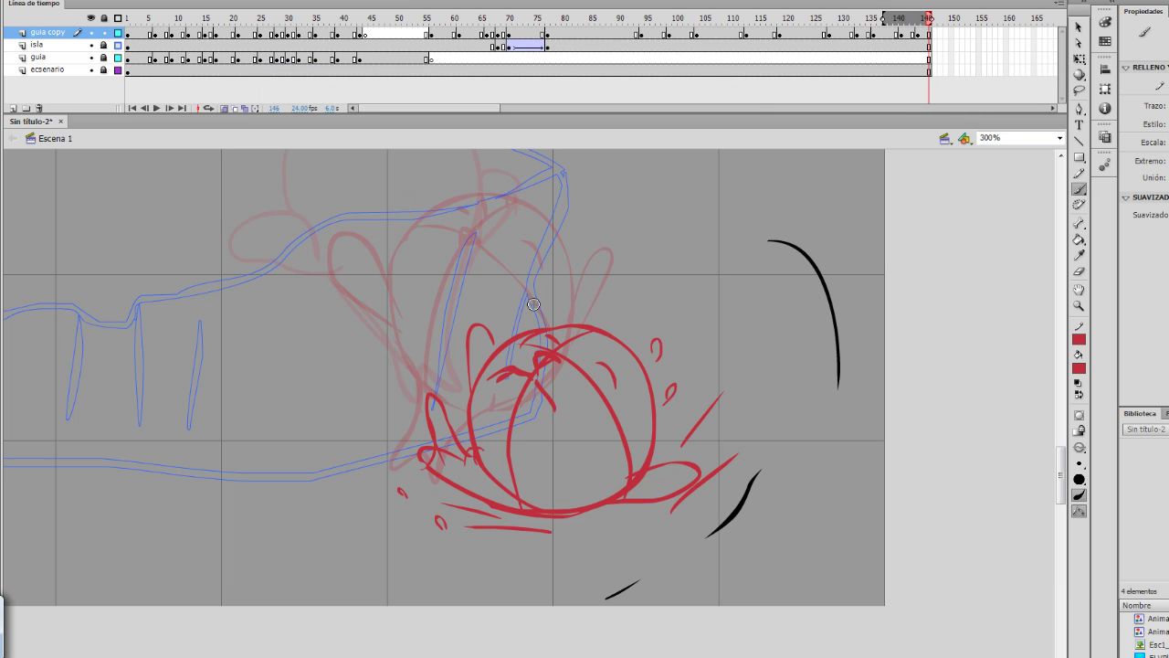
key("F7")
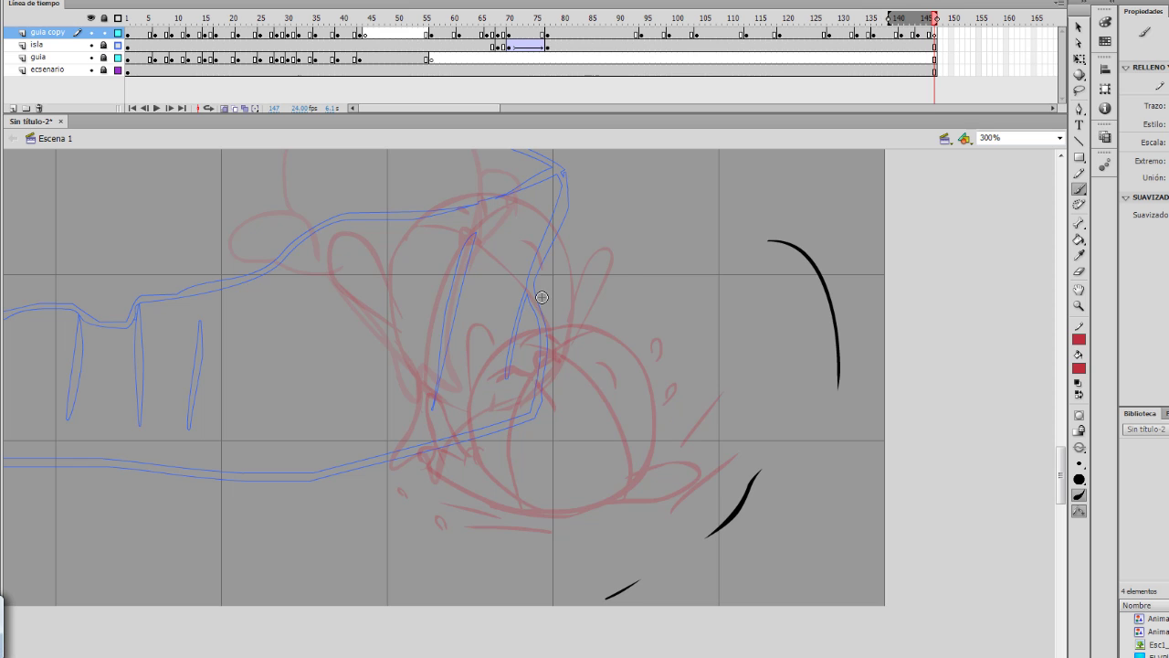
Step: Sketch the water splash on frame 147: droplets, upward spray lines and two curved ripples spreading below the island's right end
left_click_drag(543, 465, 524, 443)
mouse_move(606, 408)
left_mouse_down()
mouse_move(623, 370)
mouse_move(588, 489)
mouse_move(458, 447)
left_mouse_up()
left_click_drag(686, 404, 626, 480)
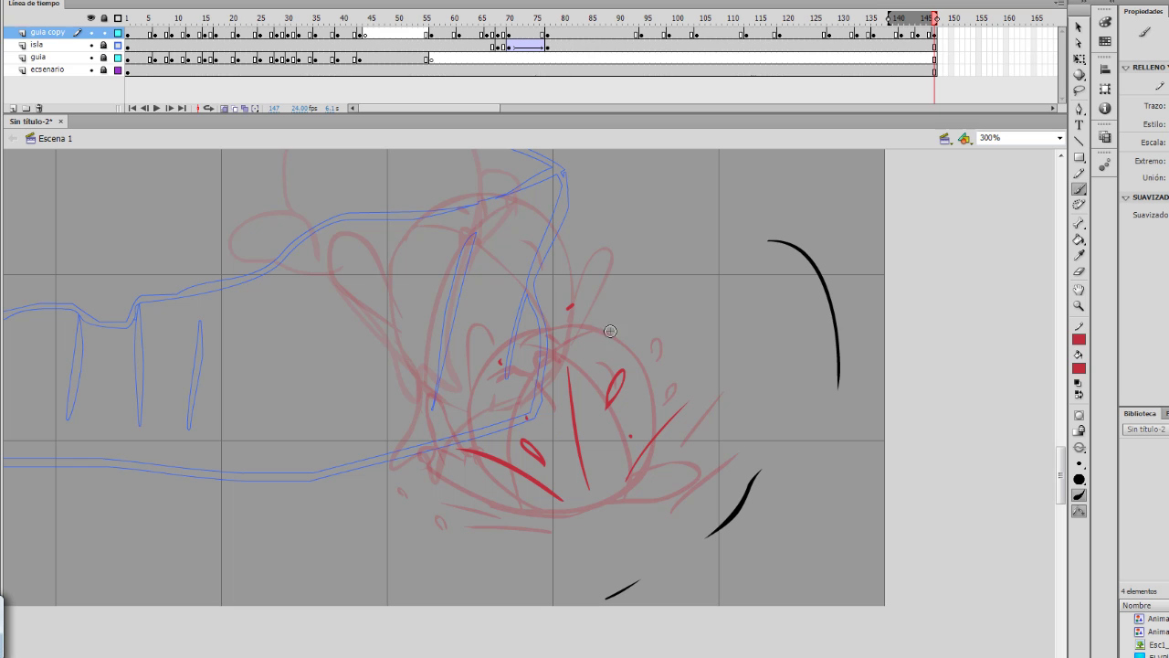
left_click_drag(477, 553, 678, 517)
left_click_drag(705, 481, 699, 499)
left_click_drag(763, 408, 738, 468)
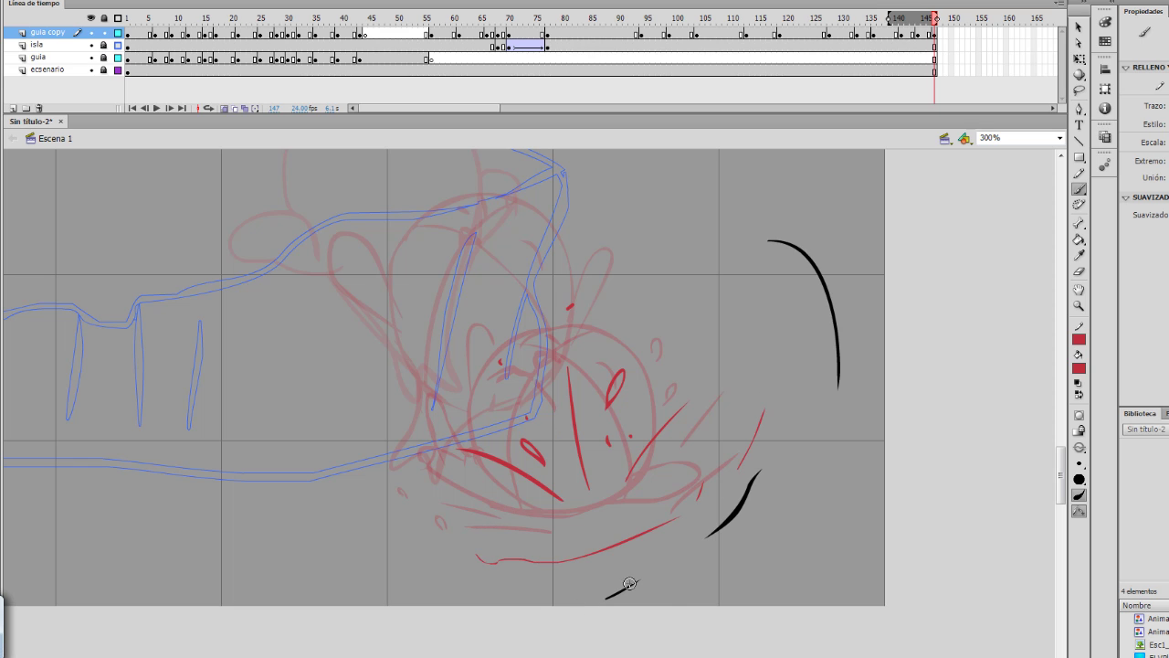
left_click_drag(644, 590, 813, 463)
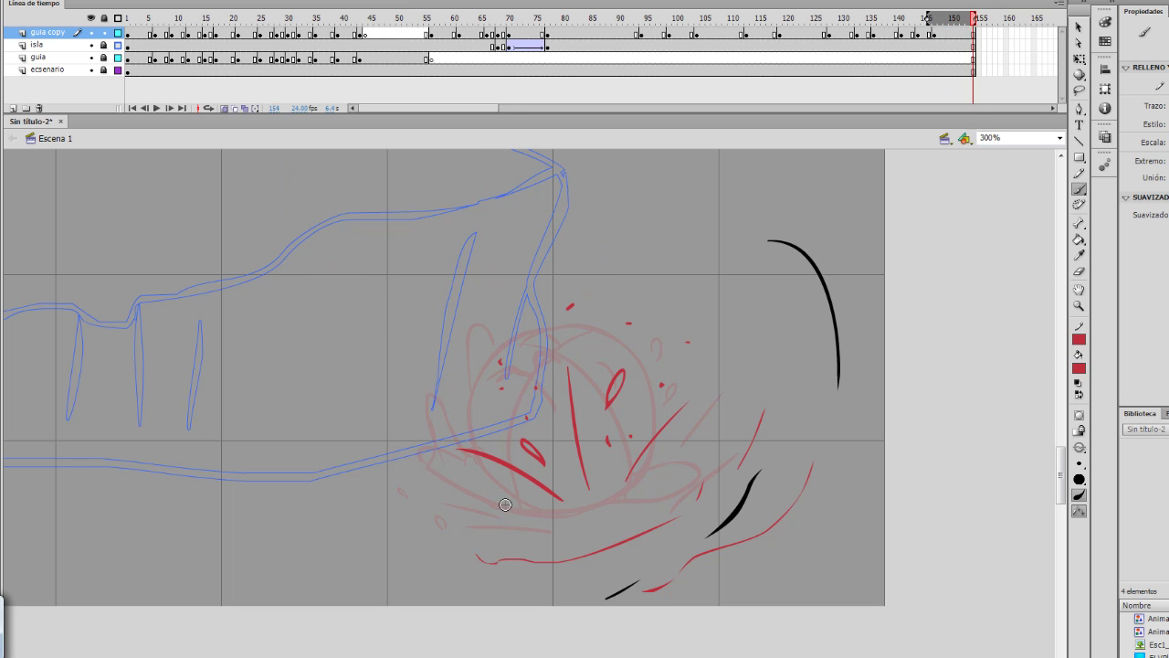
Step: Hold the splash through frame 157, insert a blank keyframe at frame 158, and sketch spray lines and droplets radiating upward beside the island
key("F7")
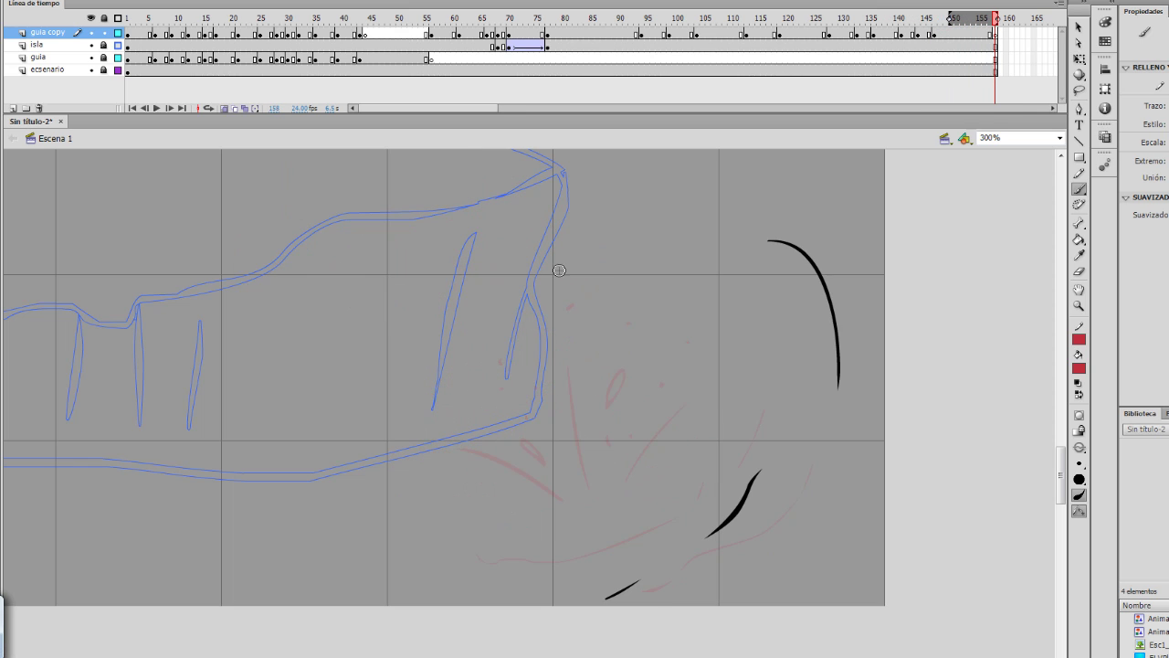
mouse_move(517, 321)
left_mouse_down()
mouse_move(916, 522)
mouse_move(830, 503)
mouse_move(689, 419)
mouse_move(600, 383)
left_mouse_up()
left_click_drag(758, 573, 782, 607)
left_click_drag(890, 473, 842, 602)
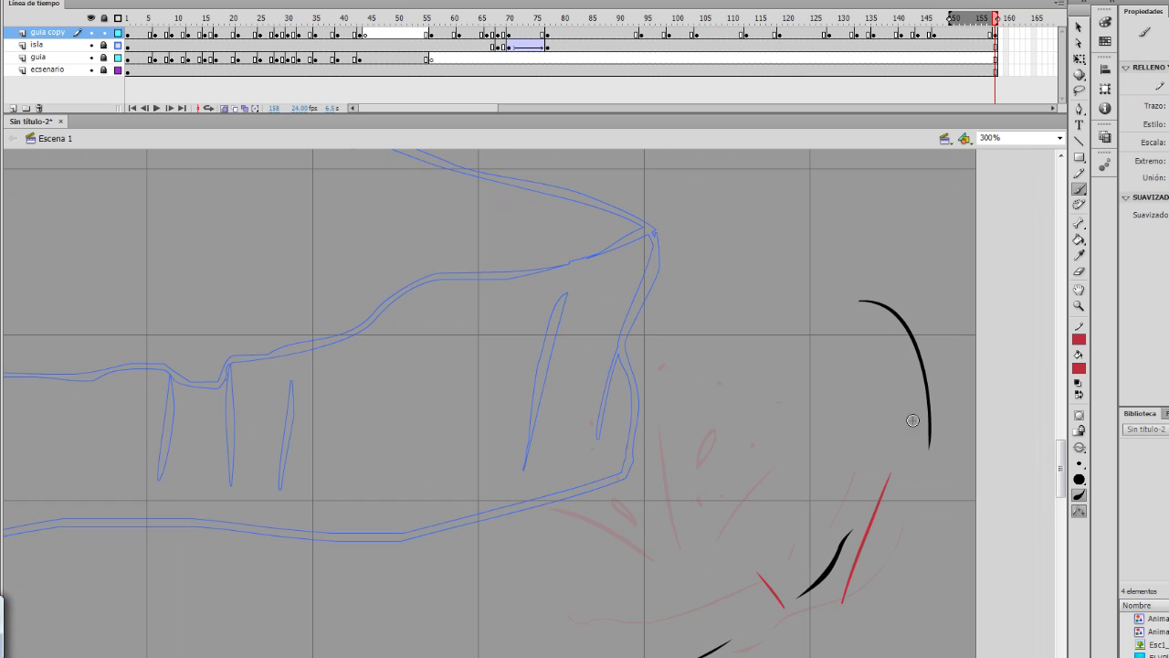
left_click_drag(655, 518, 777, 621)
left_click_drag(819, 486, 812, 577)
left_click_drag(756, 517, 766, 554)
Step: Draw the round airborne body on frame 158 above the island, with two curved contour guides crossing inside it
key("space")
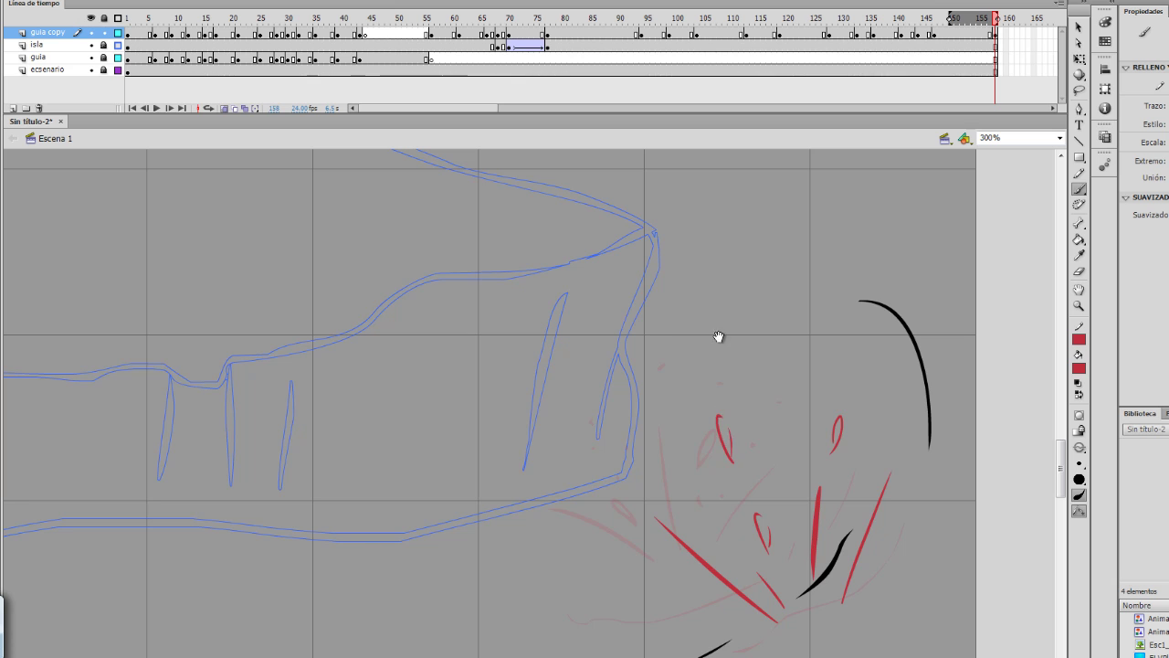
left_click_drag(720, 336, 910, 654)
left_click_drag(722, 368, 776, 455)
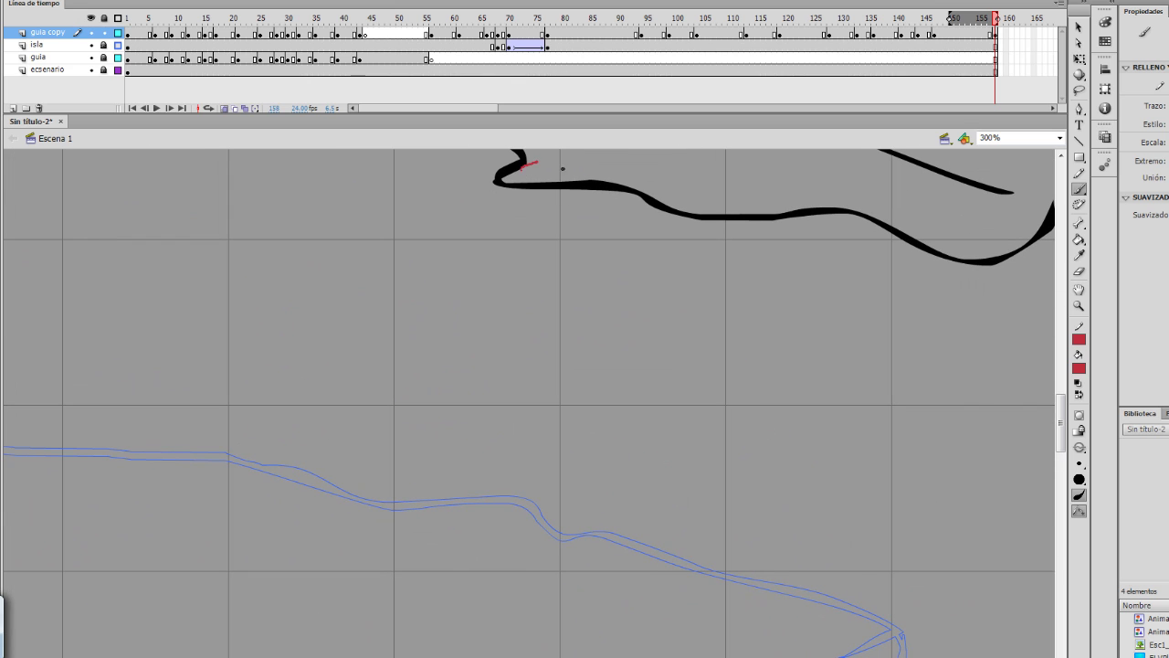
mouse_move(563, 169)
left_mouse_down()
mouse_move(692, 311)
mouse_move(597, 359)
mouse_move(499, 251)
mouse_move(546, 164)
left_mouse_up()
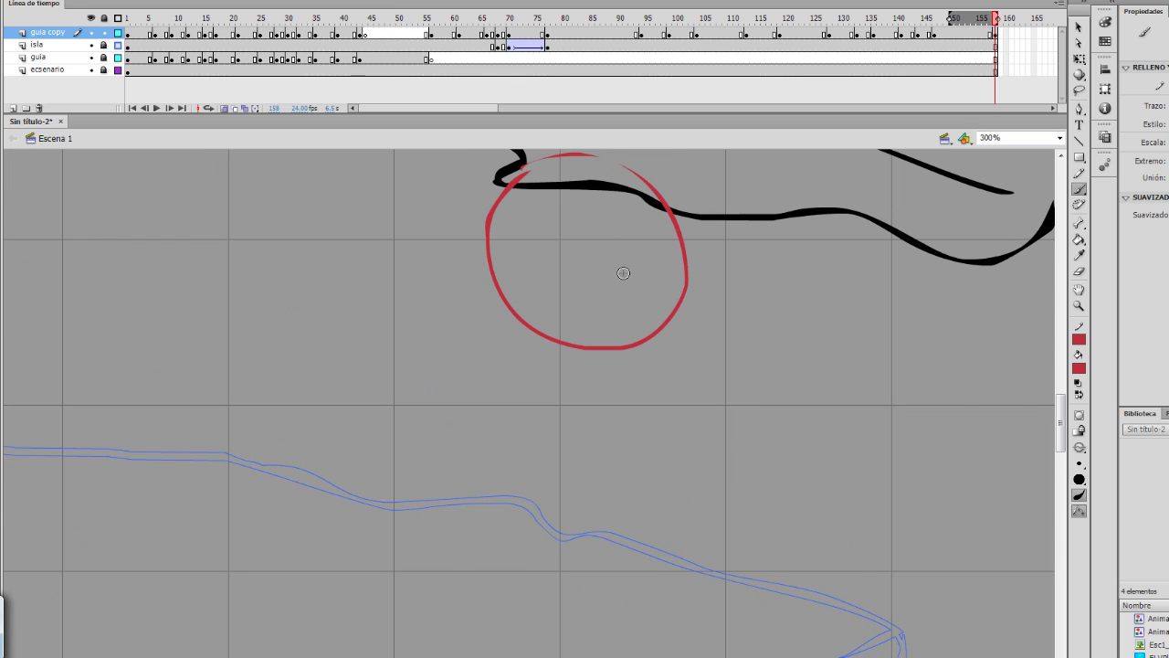
mouse_move(595, 210)
left_mouse_down()
mouse_move(680, 278)
mouse_move(662, 284)
left_mouse_up()
key("ctrl+z")
mouse_move(516, 206)
left_mouse_down()
mouse_move(569, 266)
mouse_move(690, 299)
left_mouse_up()
left_click_drag(563, 168, 521, 314)
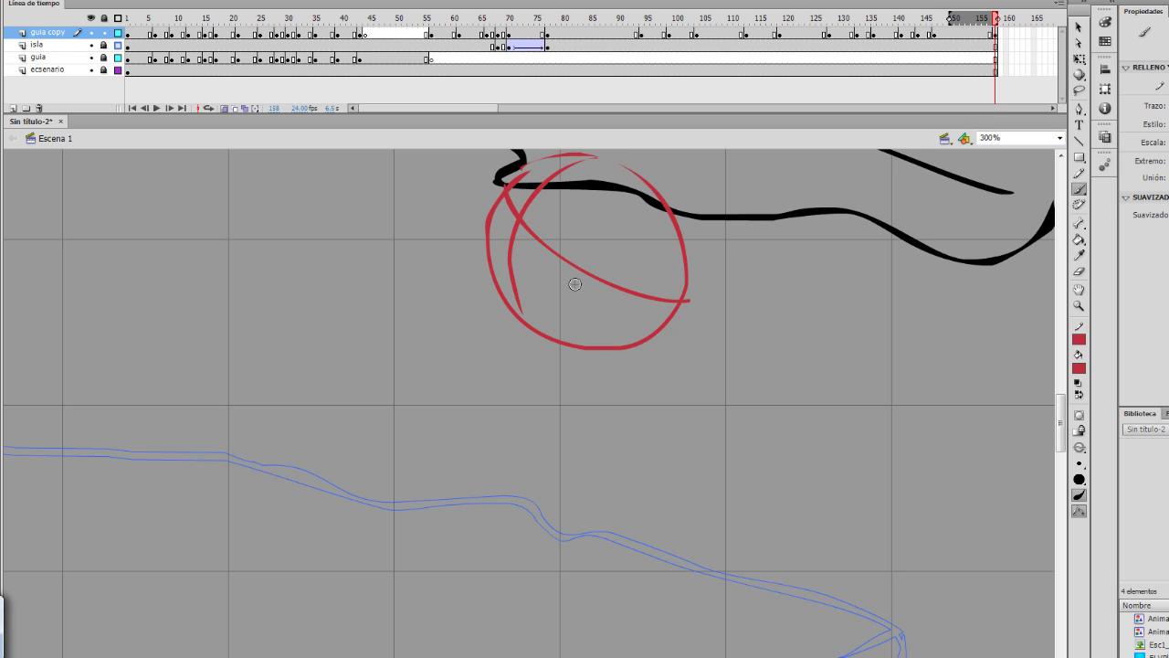
Step: Add a tapering tail with a forked tip to the lower right side of the airborne body on frame 158
key("ctrl+z")
left_click_drag(598, 352, 779, 292)
key("ctrl+z")
left_click_drag(678, 231, 712, 389)
key("ctrl+z")
left_click_drag(686, 330, 694, 248)
left_click_drag(664, 328, 689, 251)
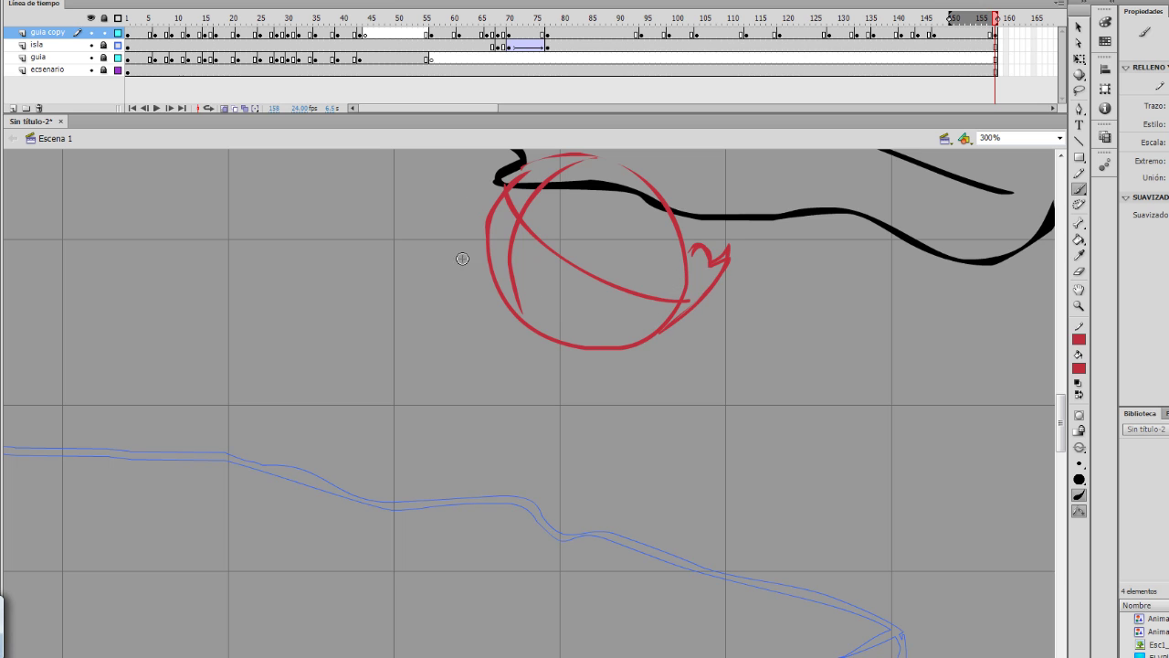
Step: Hold the airborne drawing through frame 162 and insert a blank keyframe at frame 163 on the guia copy layer
left_click_drag(543, 428, 773, 391)
key("F5")
key("F5")
key("F5")
key("F5")
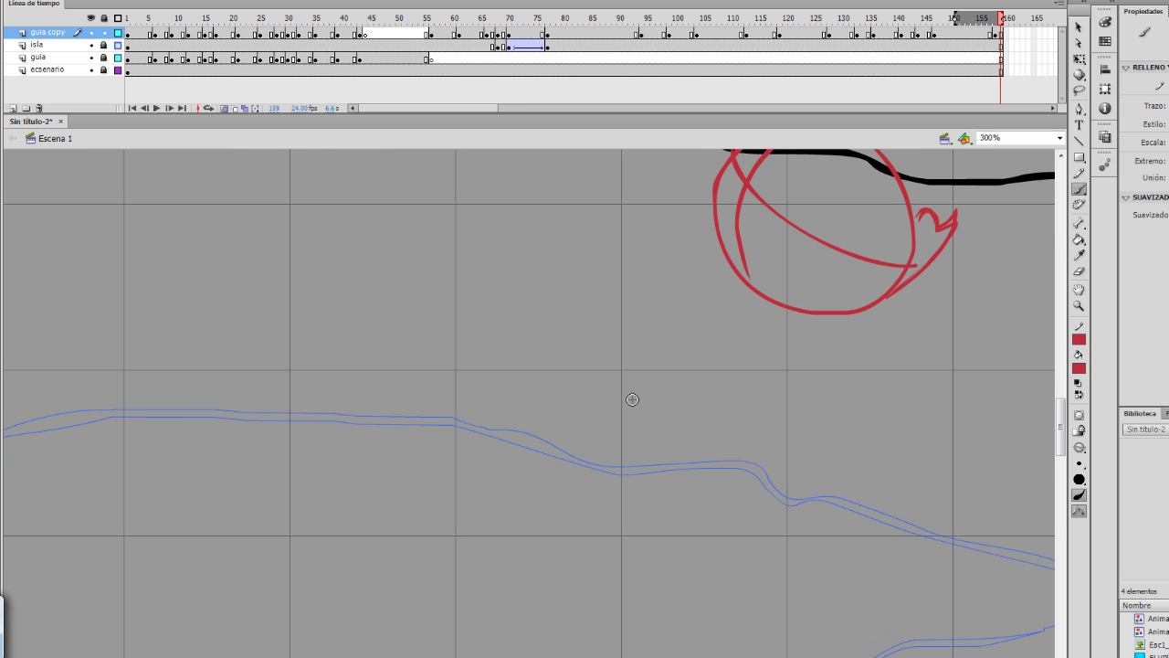
key("F5")
key("F7")
Step: Draw a round front-facing body over the island on frame 163, with closed curved eyes, a triangular nose and a small mouth
mouse_move(555, 500)
left_mouse_down()
mouse_move(668, 341)
mouse_move(673, 377)
left_mouse_up()
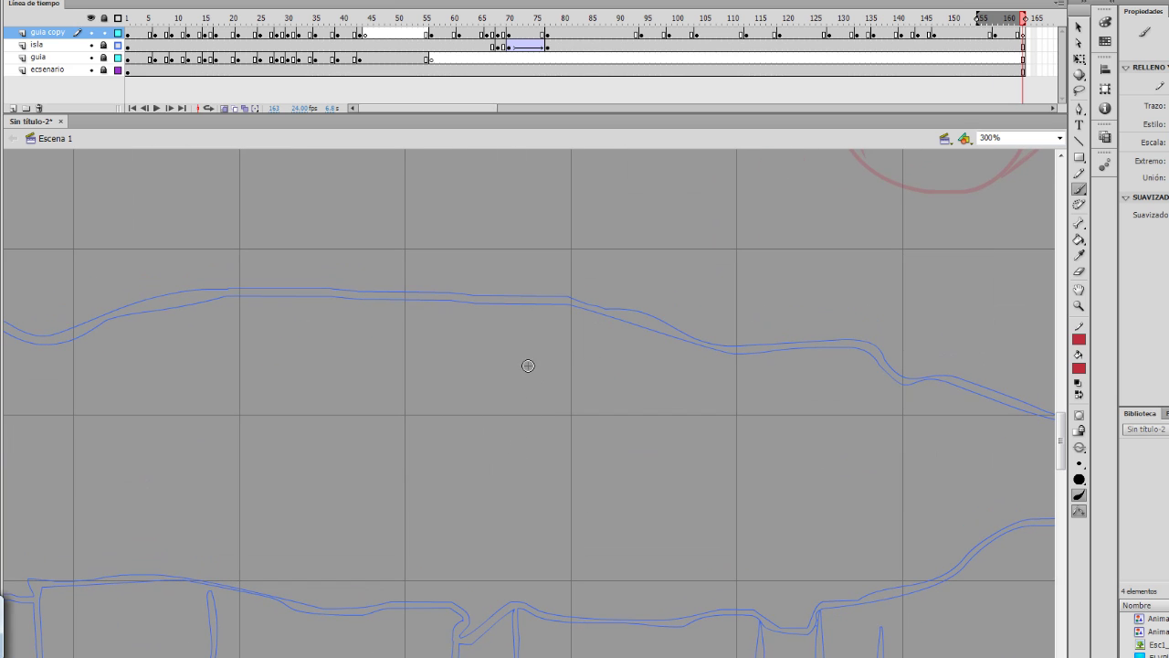
mouse_move(517, 356)
left_mouse_down()
mouse_move(554, 340)
mouse_move(655, 341)
mouse_move(666, 397)
left_mouse_up()
key("ctrl+z")
mouse_move(530, 342)
left_mouse_down()
mouse_move(732, 429)
mouse_move(535, 430)
mouse_move(530, 352)
mouse_move(652, 307)
mouse_move(581, 478)
mouse_move(532, 340)
left_mouse_up()
key("ctrl+z")
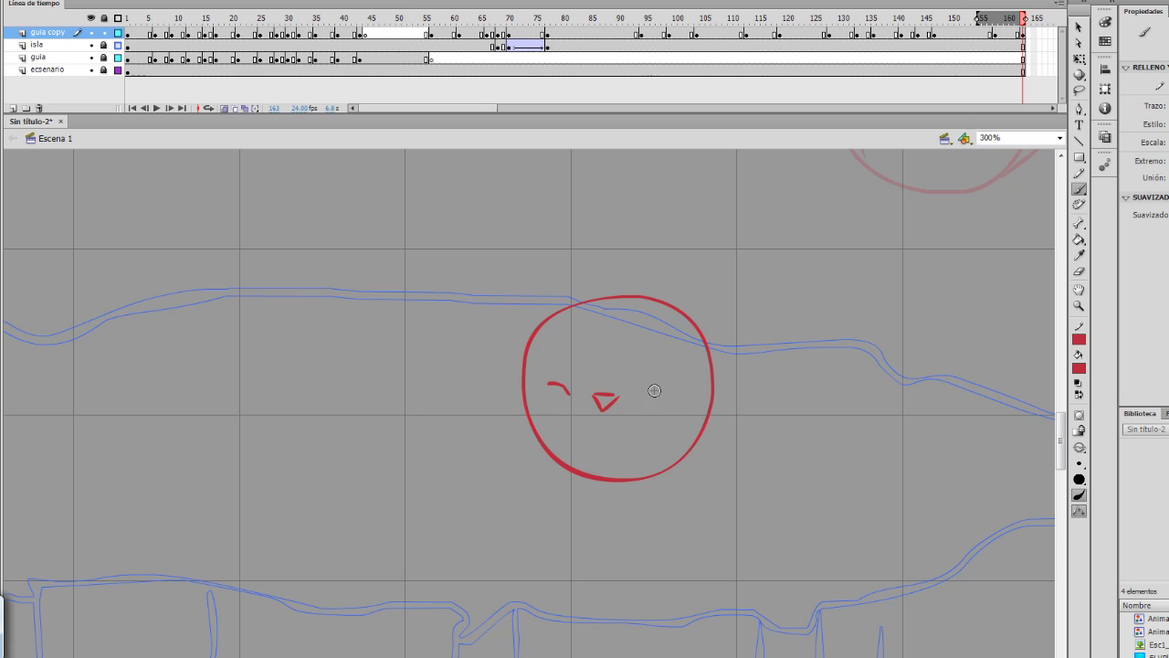
left_click_drag(644, 388, 674, 395)
left_click_drag(604, 410, 583, 419)
Step: Add a small flattened flipper on each lower side of the round body on frame 163
mouse_move(553, 460)
left_mouse_down()
mouse_move(557, 479)
mouse_move(561, 464)
left_mouse_up()
key("ctrl+z")
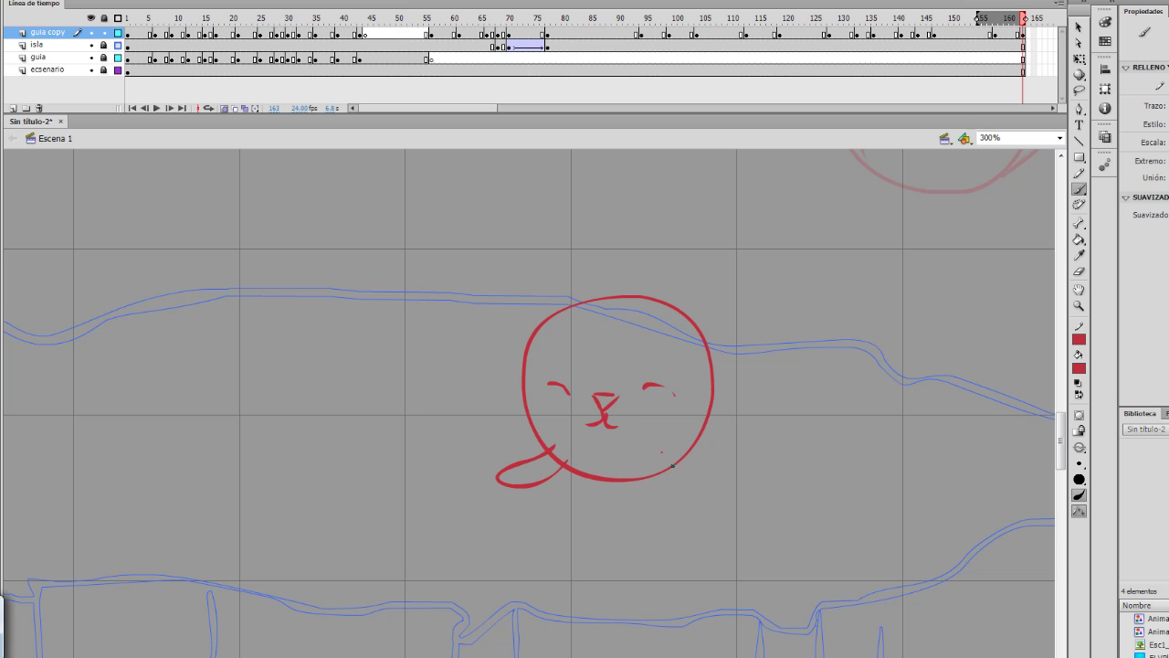
left_click_drag(660, 450, 643, 466)
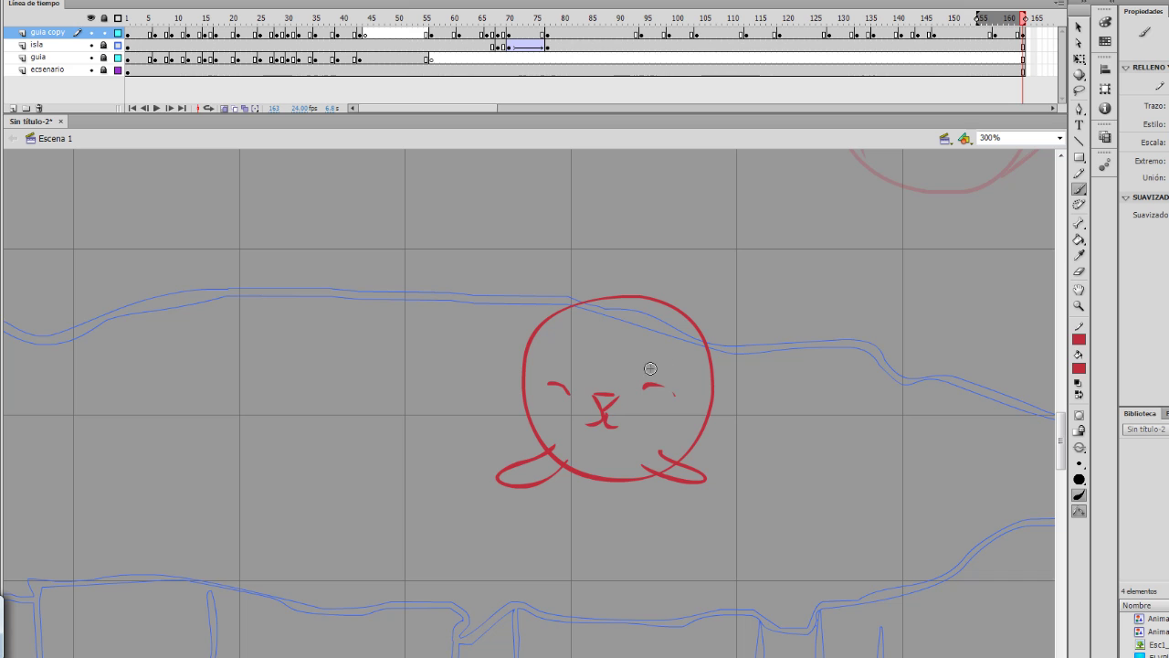
Step: Hold the front-facing drawing by extending the frames through frame 175
key("F5")
key("F5")
key("F5")
key("F5")
key("F5")
key("F5")
key("F5")
key("F5")
key("F5")
key("F5")
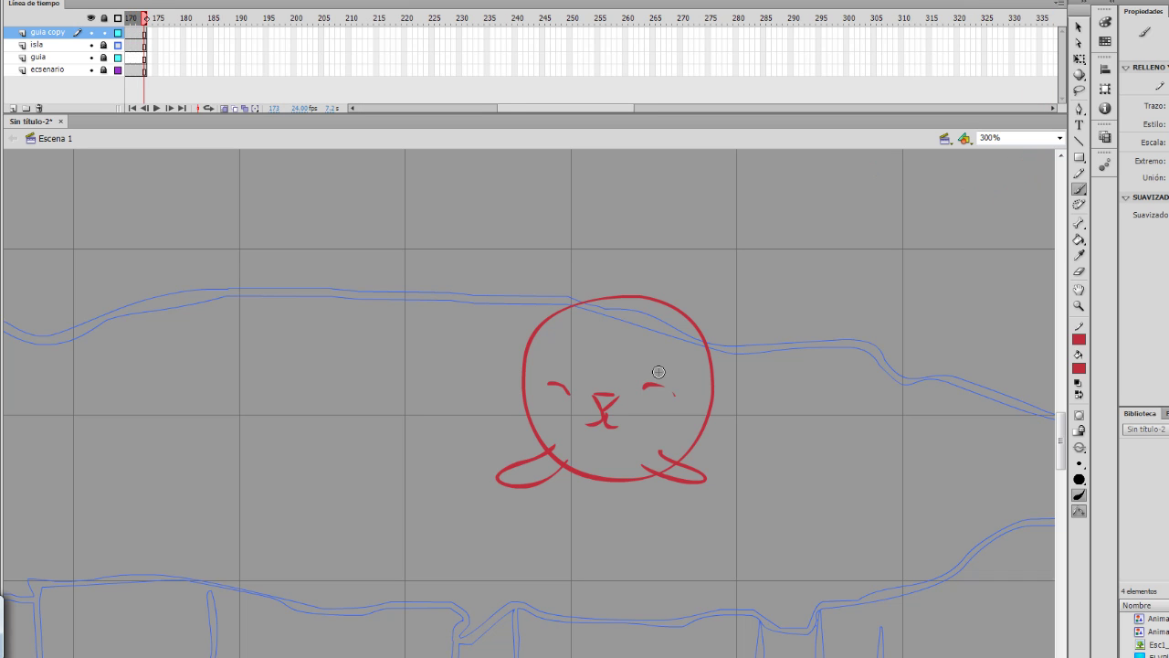
key("F5")
key("F5")
Step: Preview the animation with the splash and return to the island in a test movie window, and close it
key("ctrl+Return")
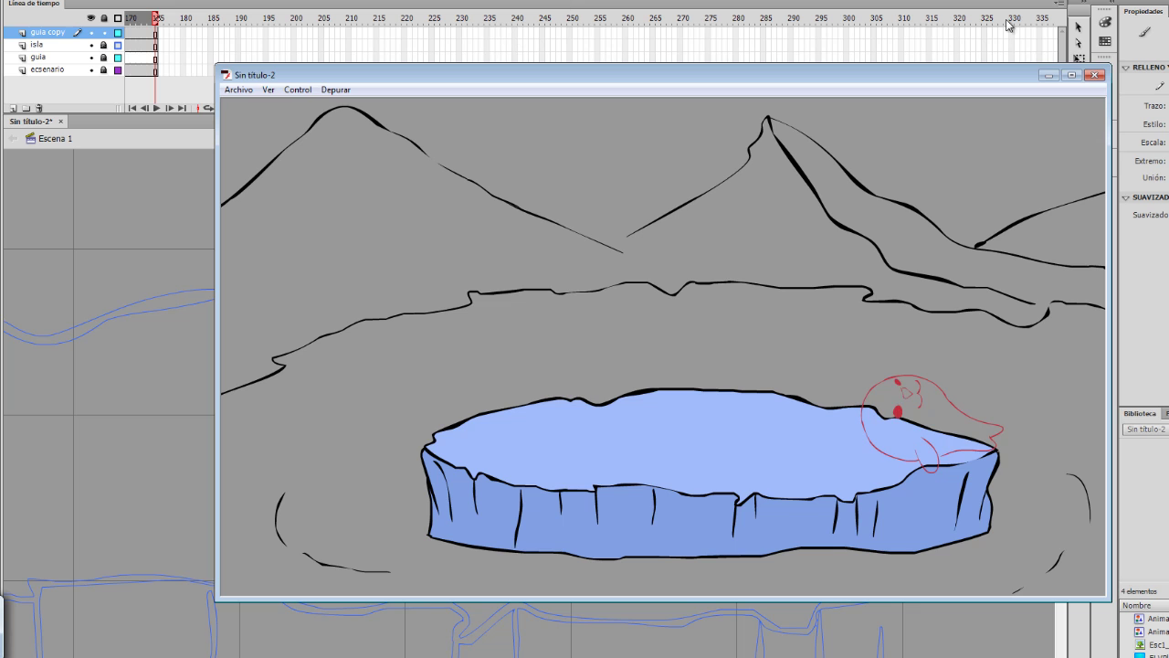
left_click(1096, 76)
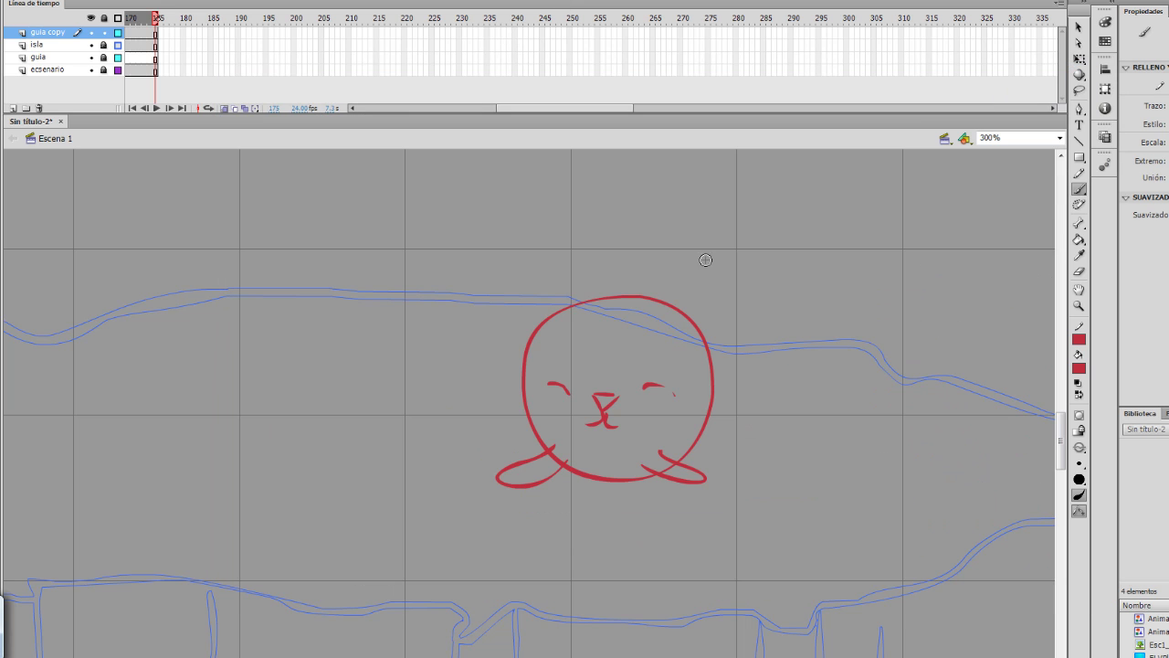